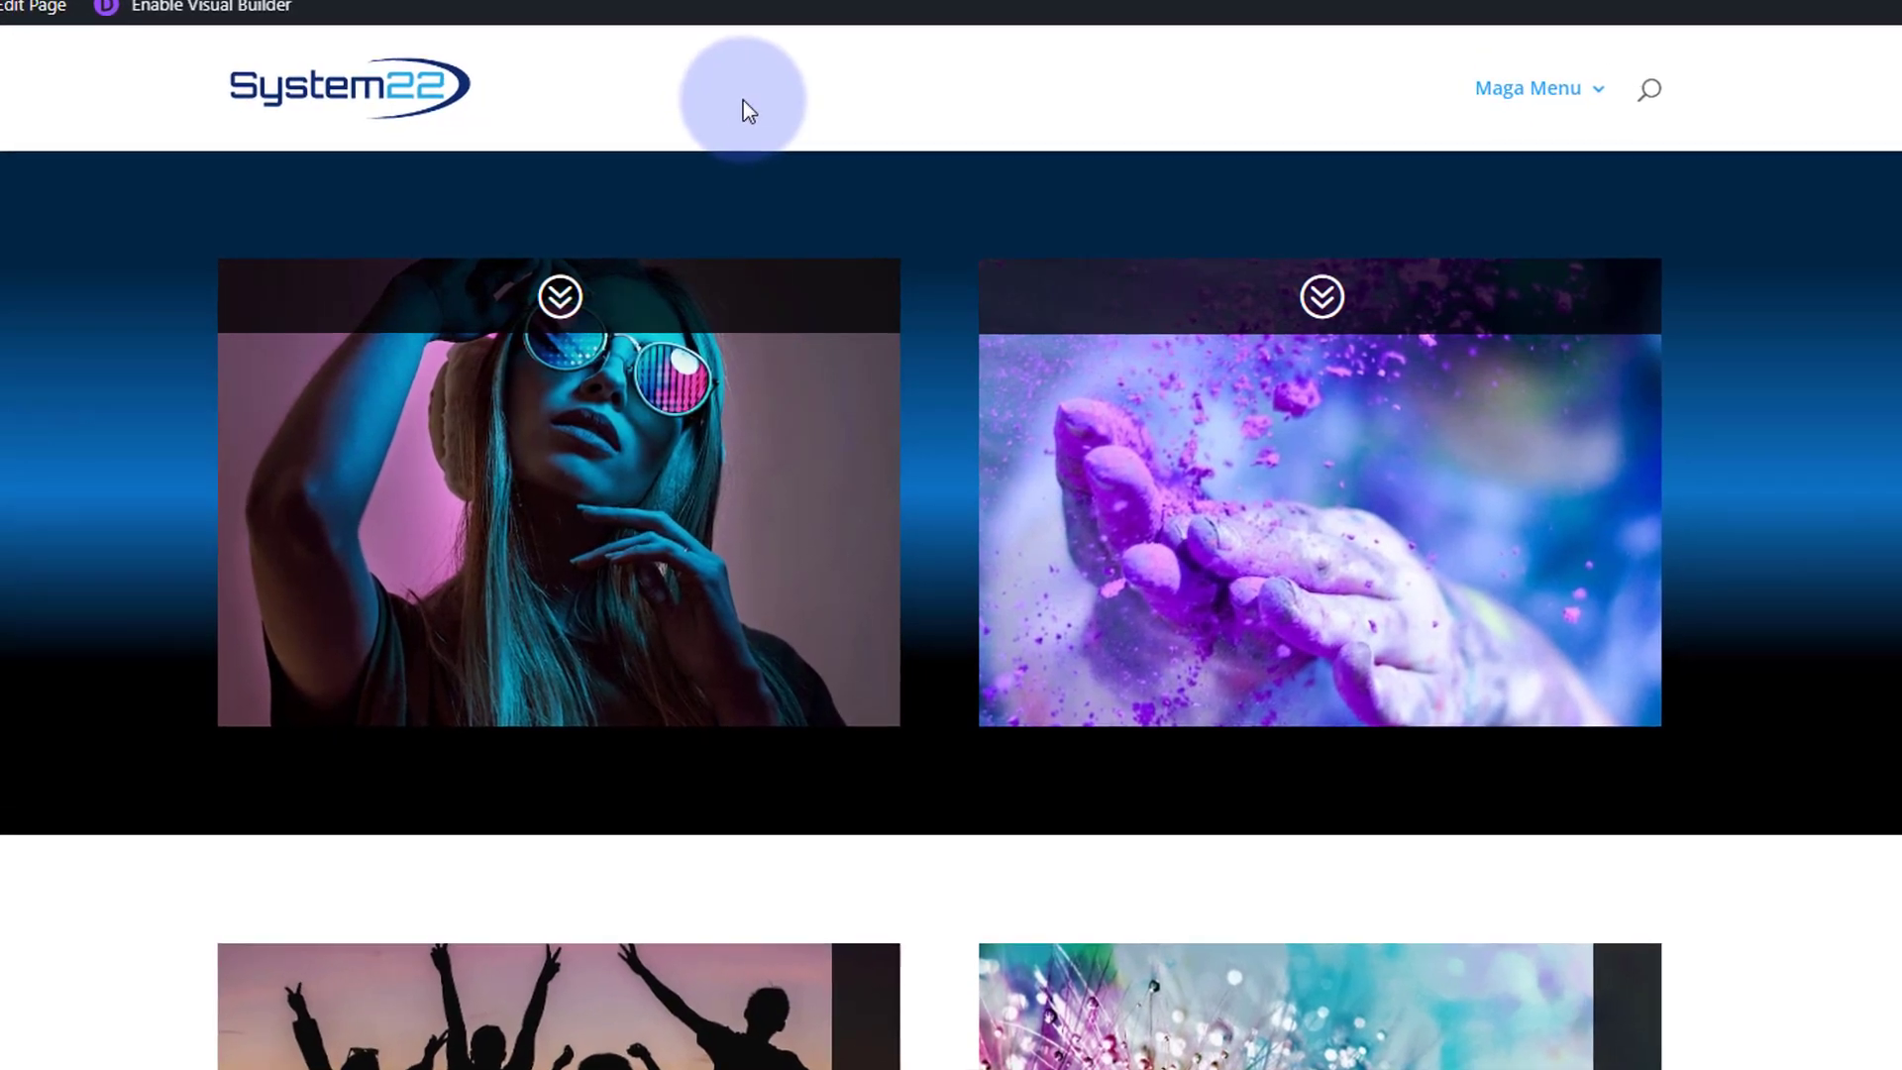
Look over the System22 front page with its grid of image cards before leaving it.
mouse_move(454, 349)
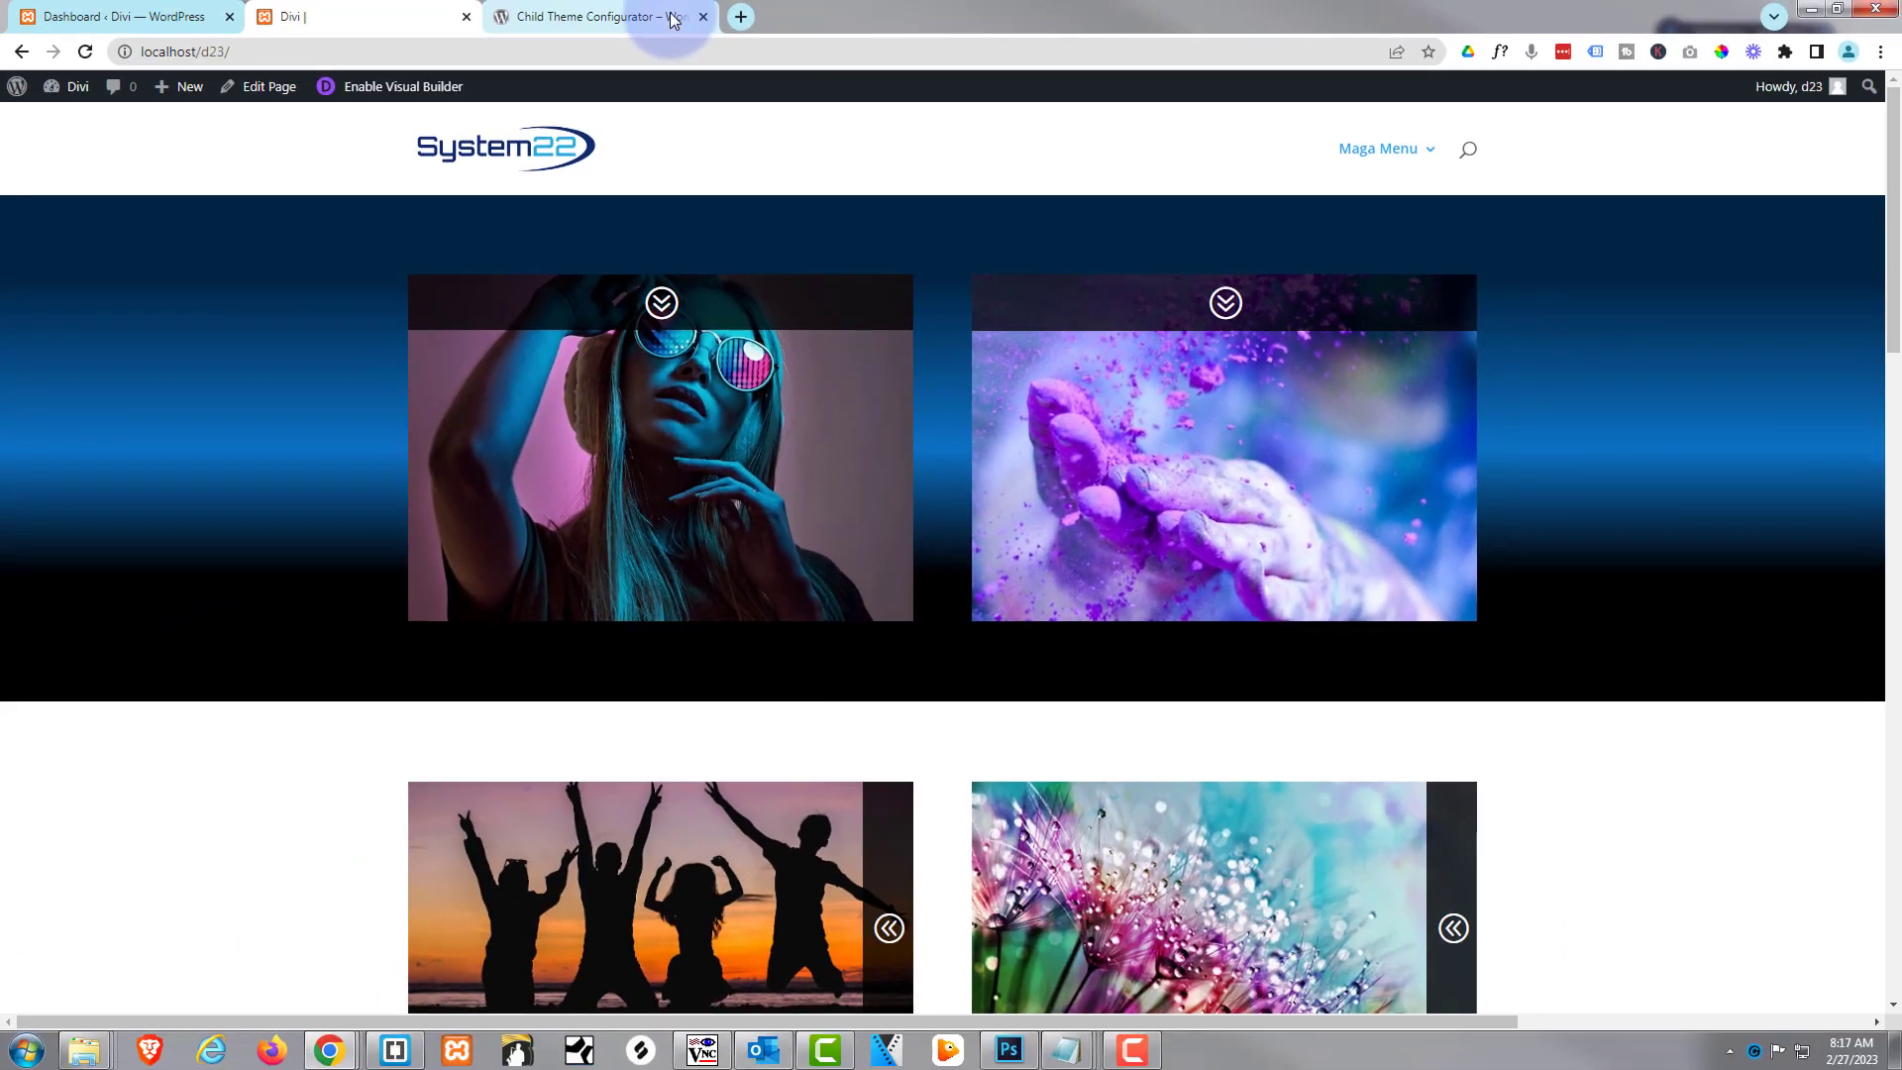
Read through the Child Theme Configurator plugin description and download its 2.6.0 zip.
left_click(659, 18)
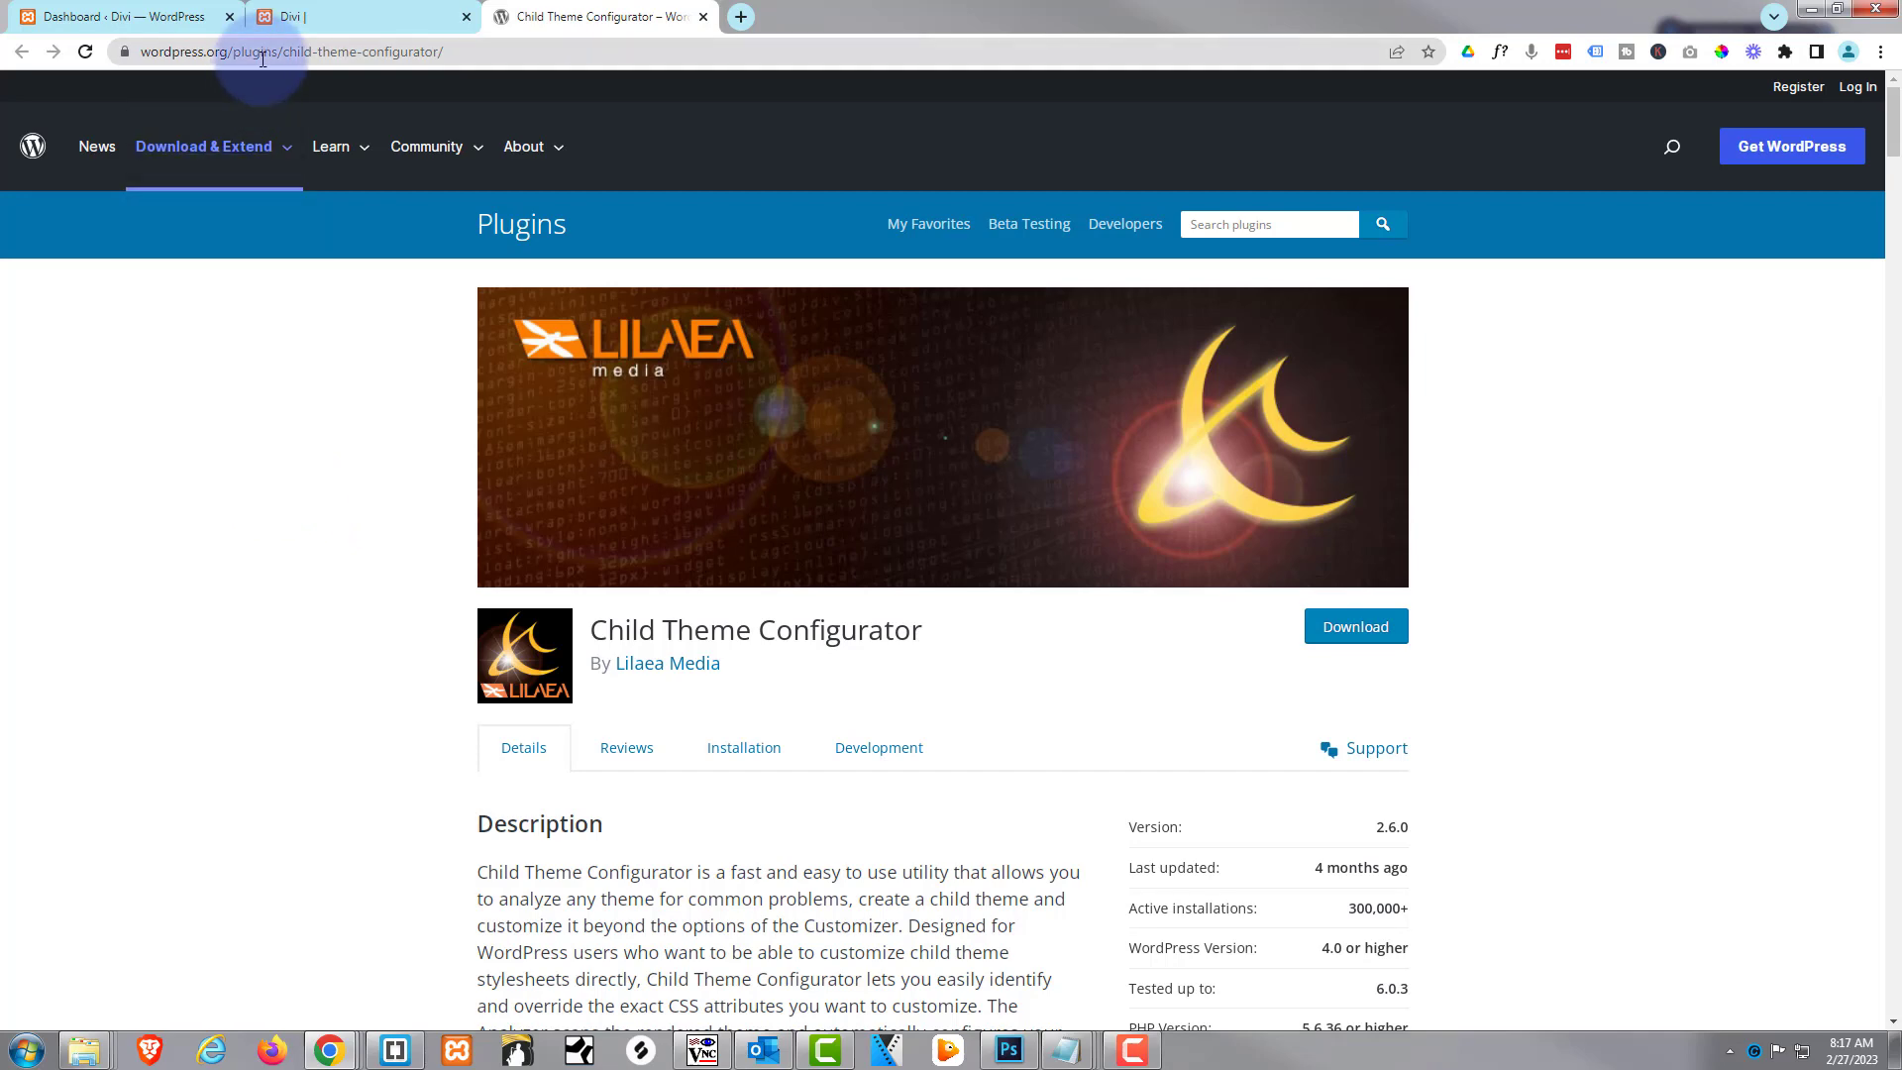
scroll(419, 412, "down", 2)
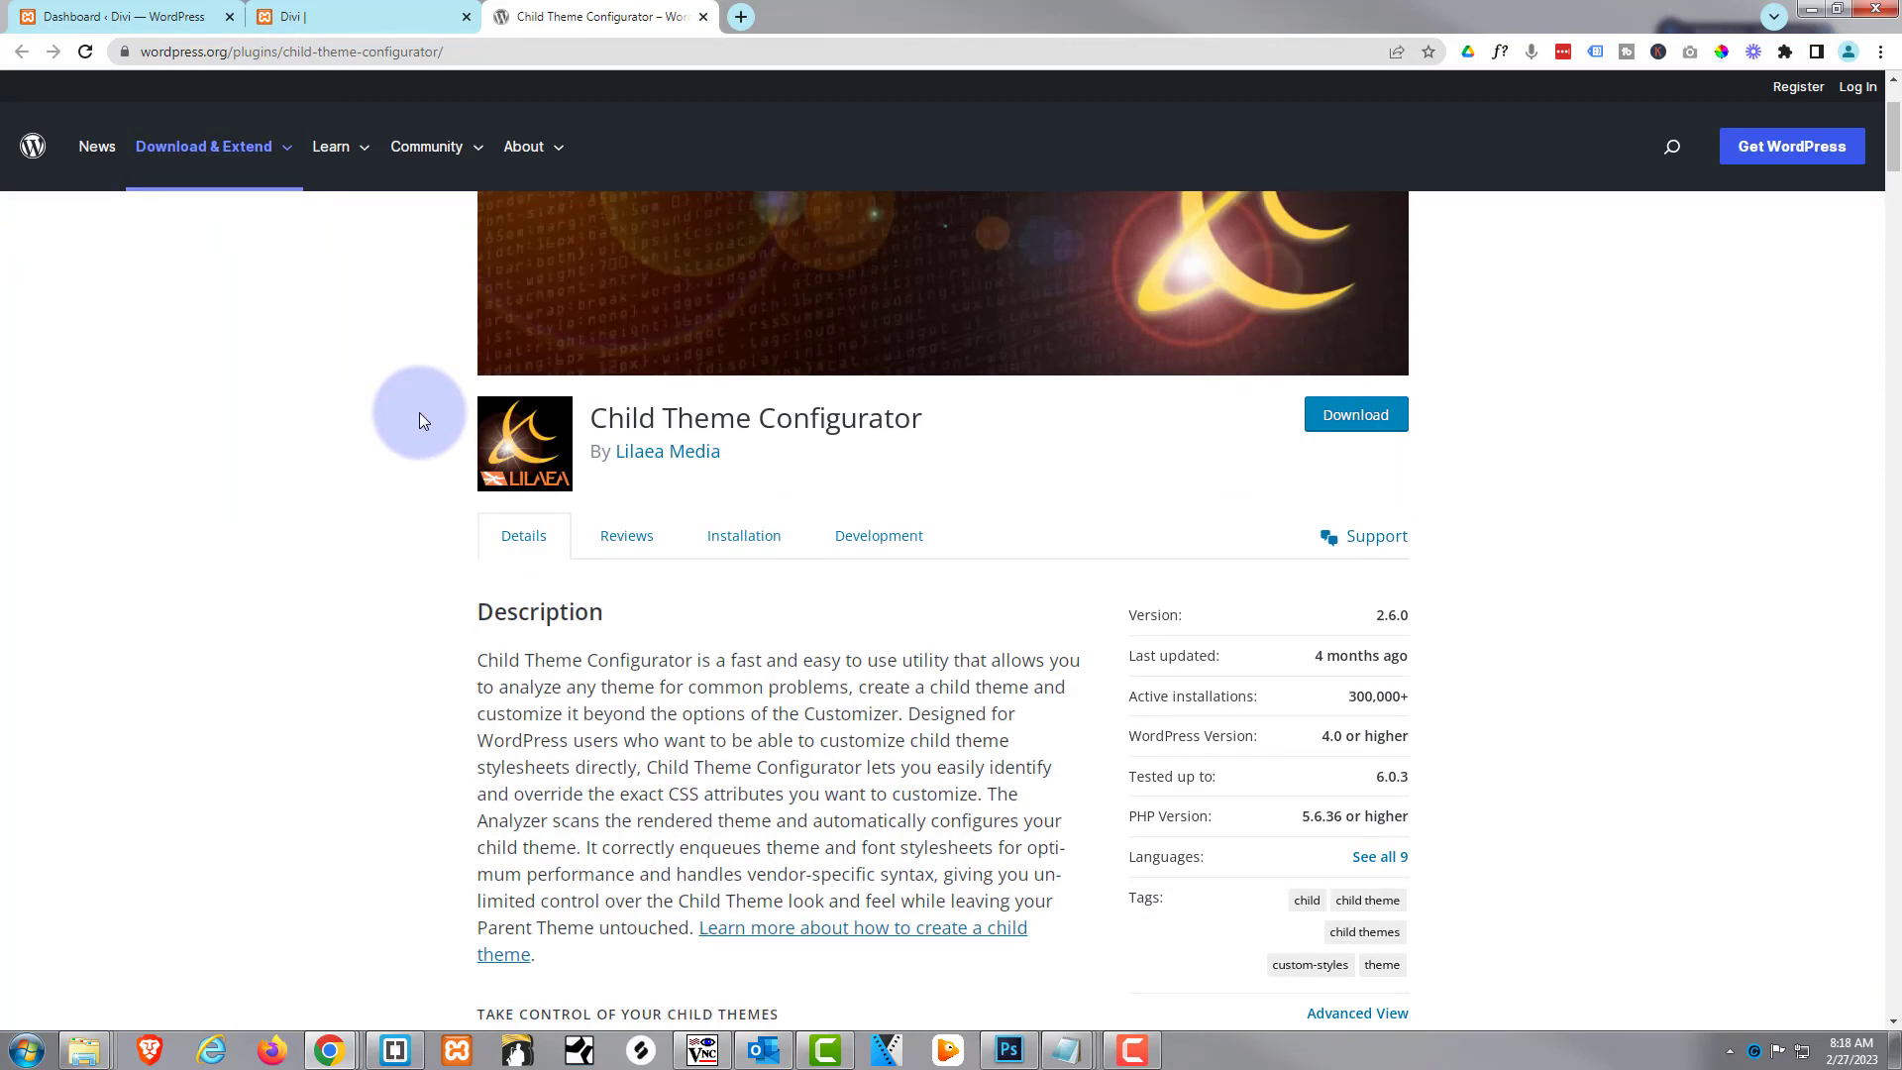
scroll(419, 412, "down", 9)
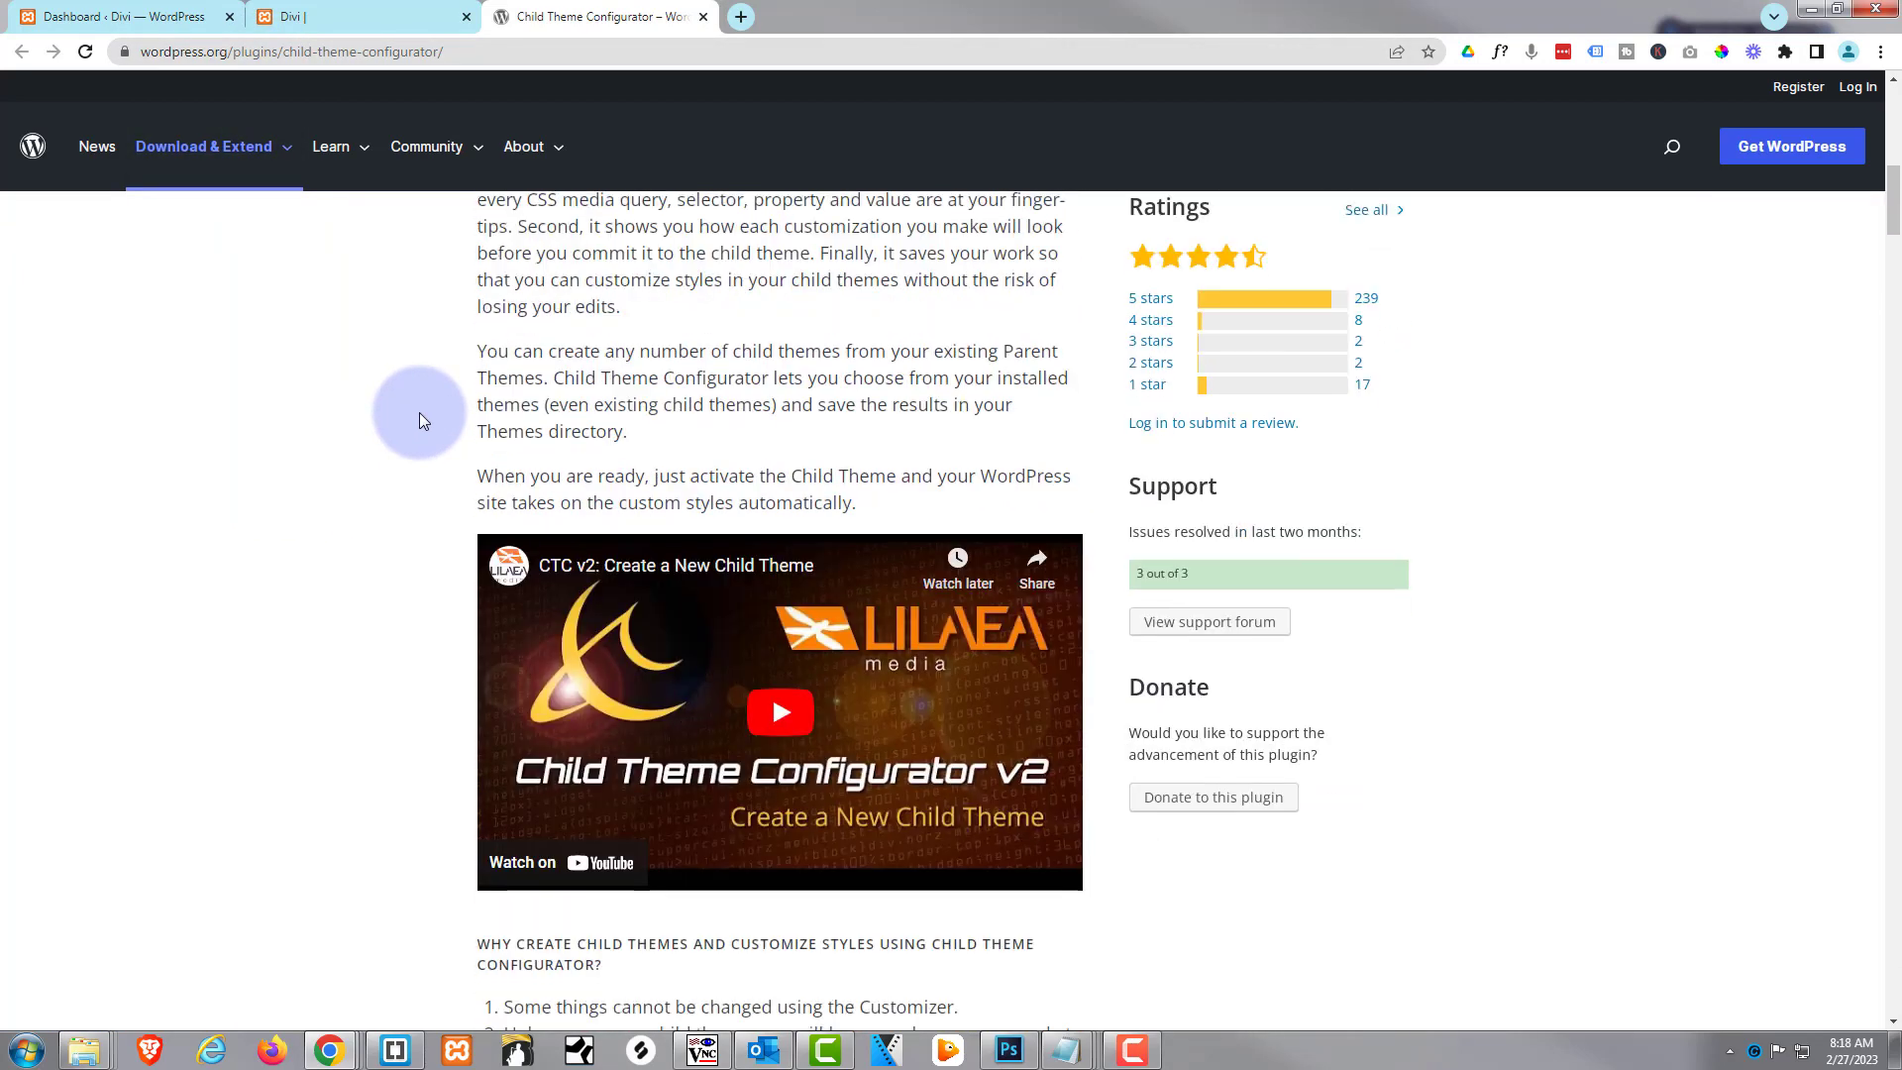
scroll(419, 412, "down", 6)
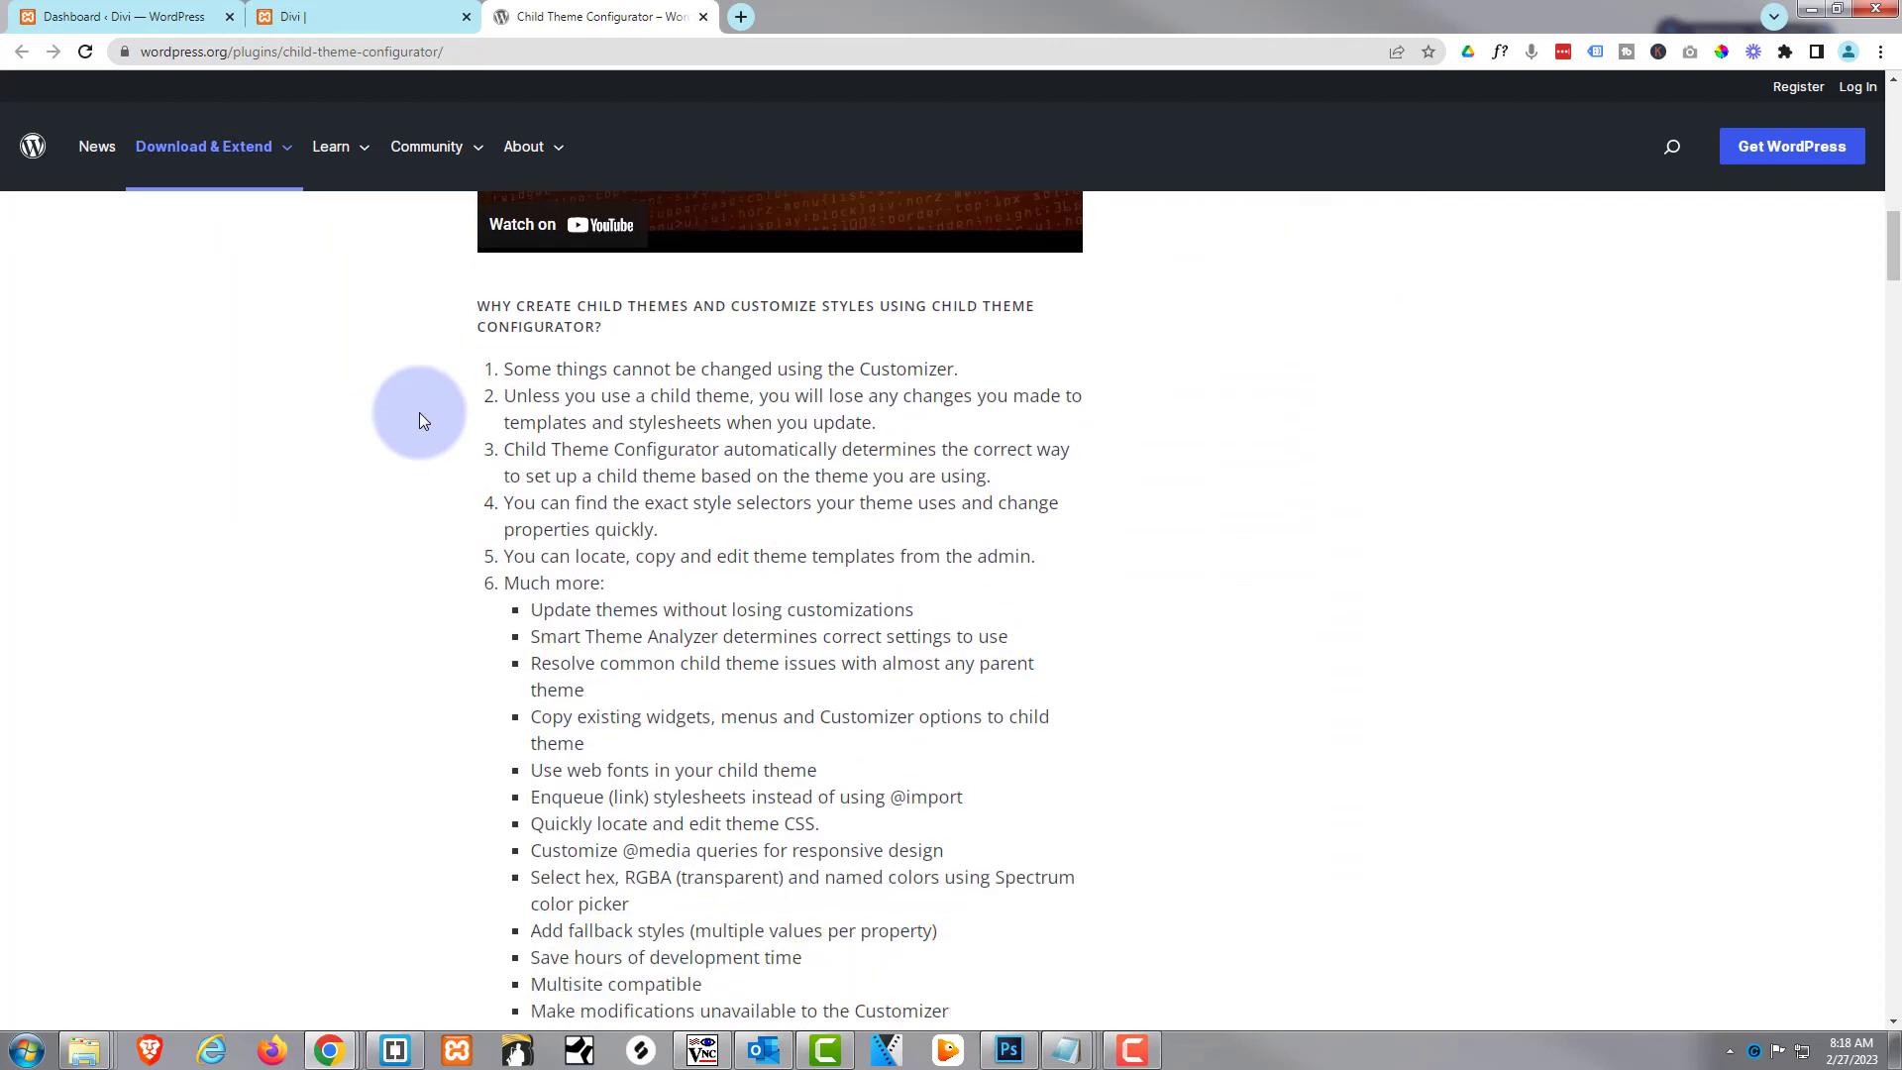
scroll(419, 412, "down", 7)
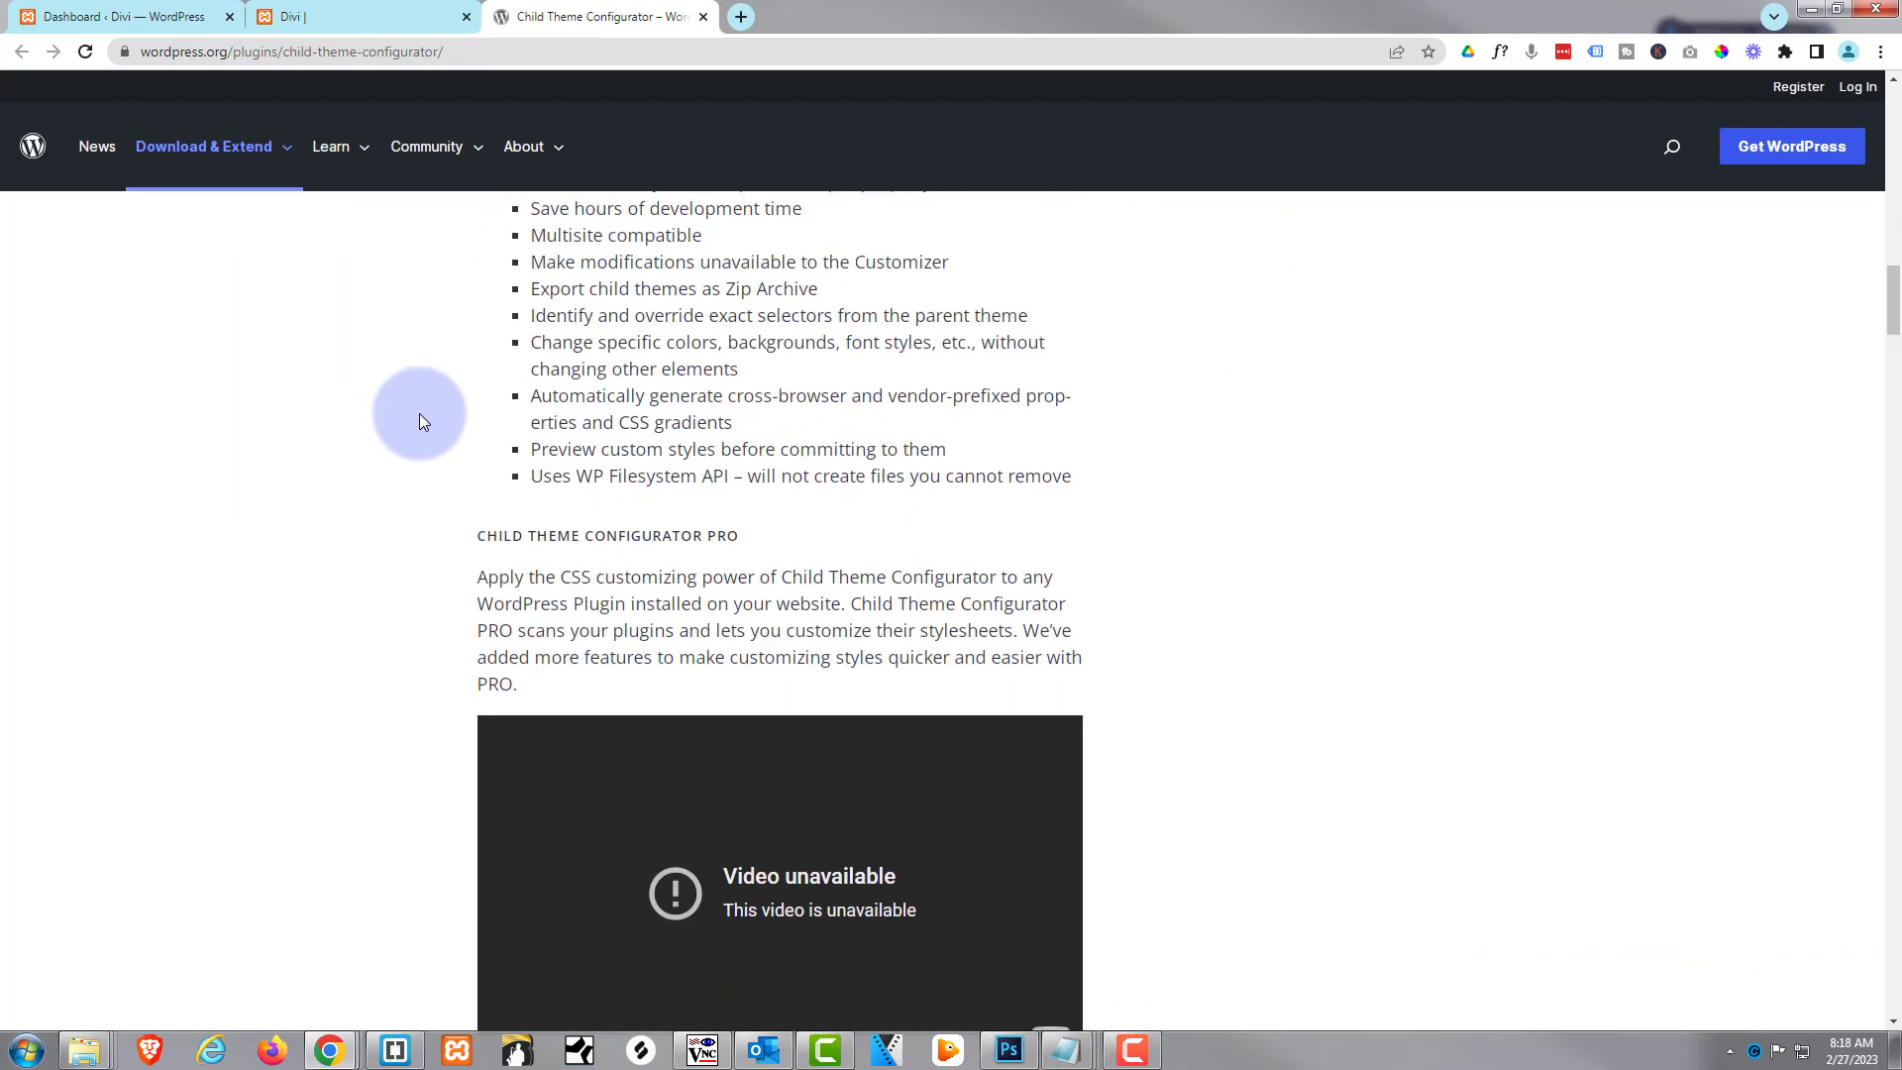
scroll(419, 413, "down", 10)
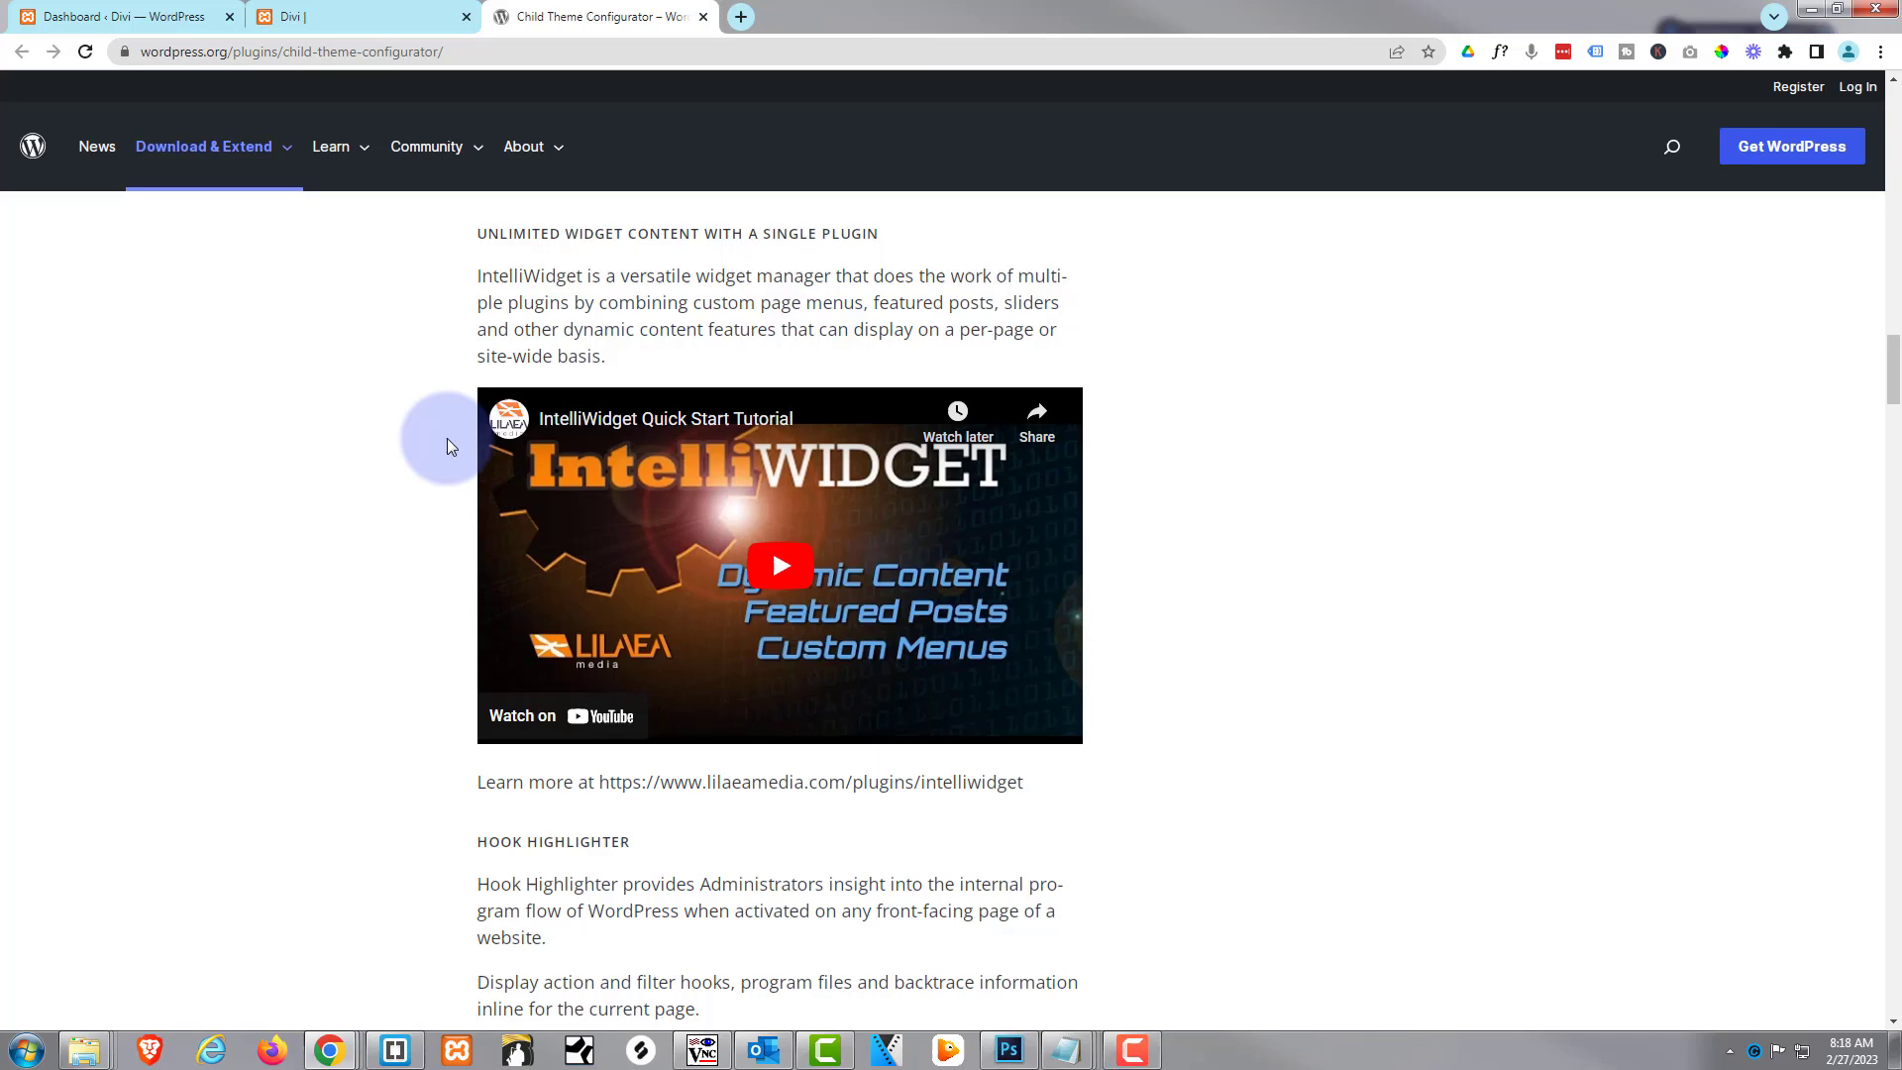
left_click_drag(1893, 377, 1897, 109)
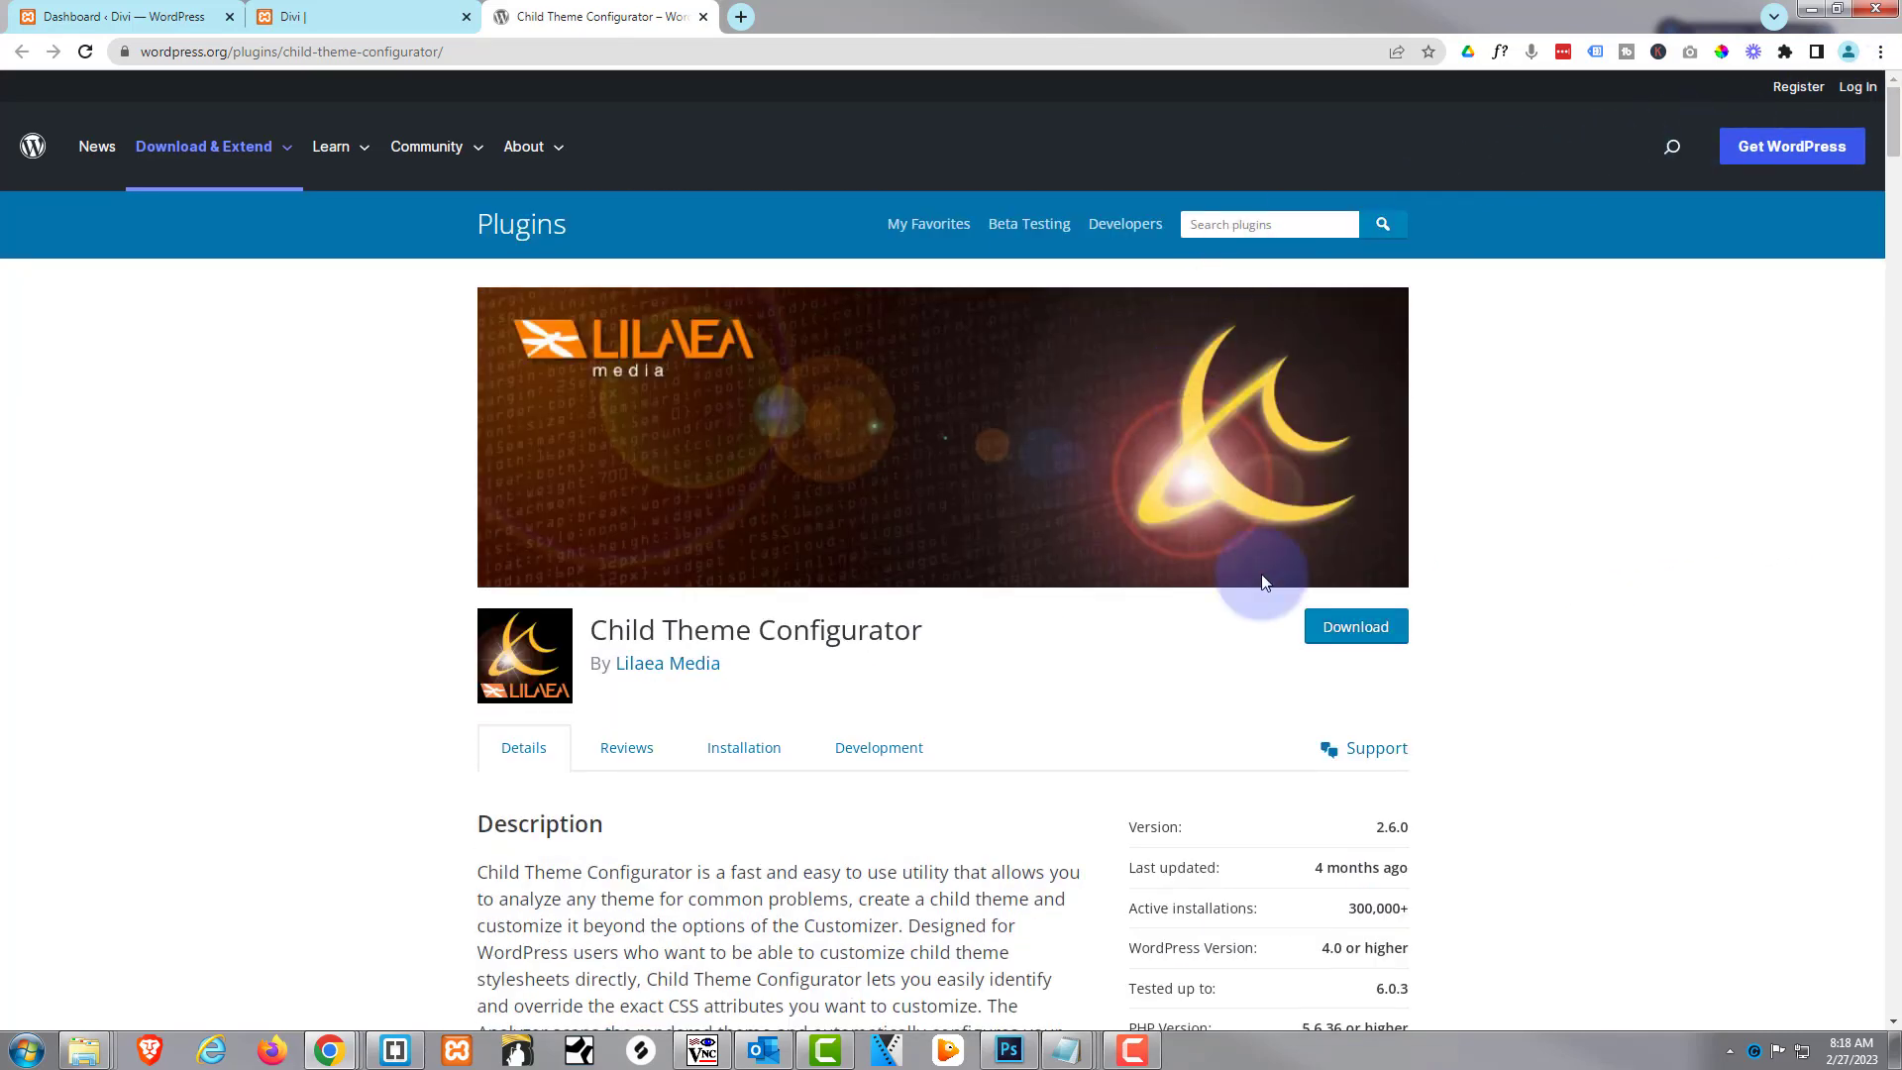
left_click(1350, 631)
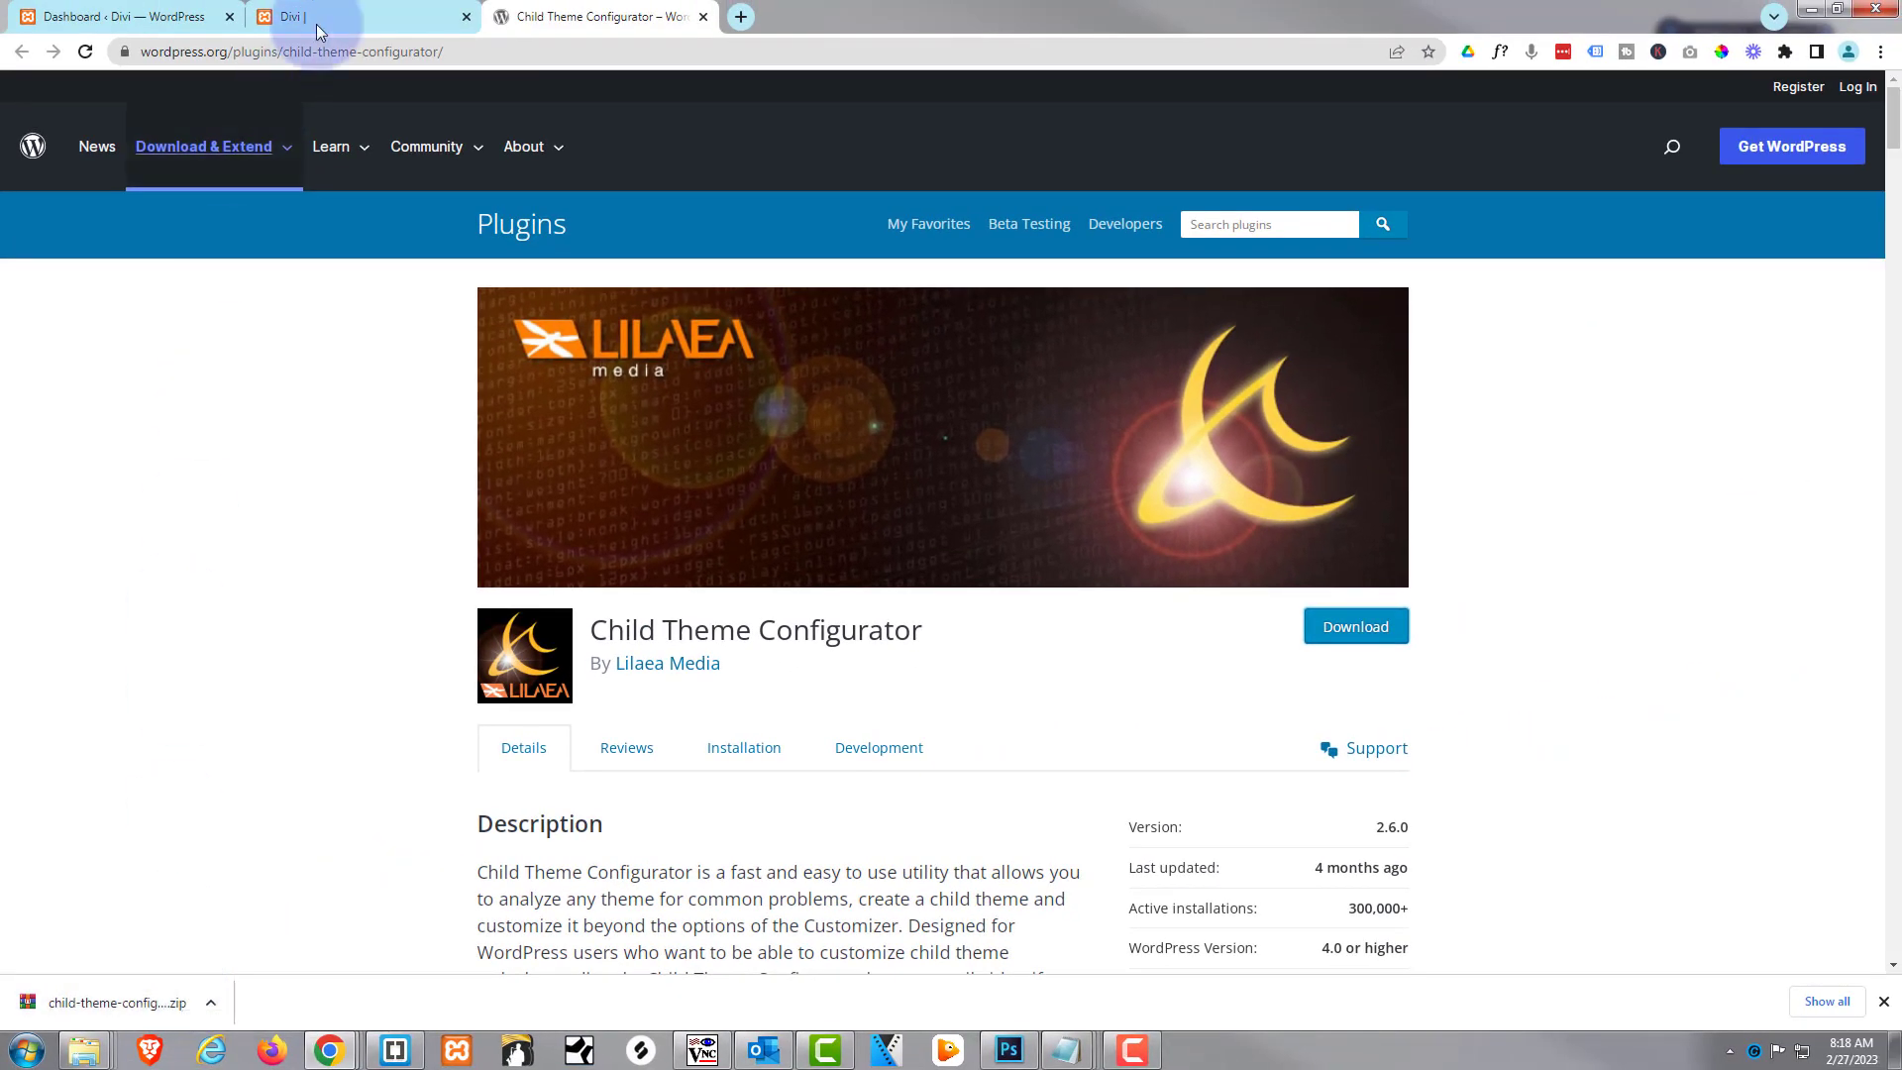
Upload the Child Theme Configurator zip under Plugins > Add New, then install and activate it.
left_click(119, 16)
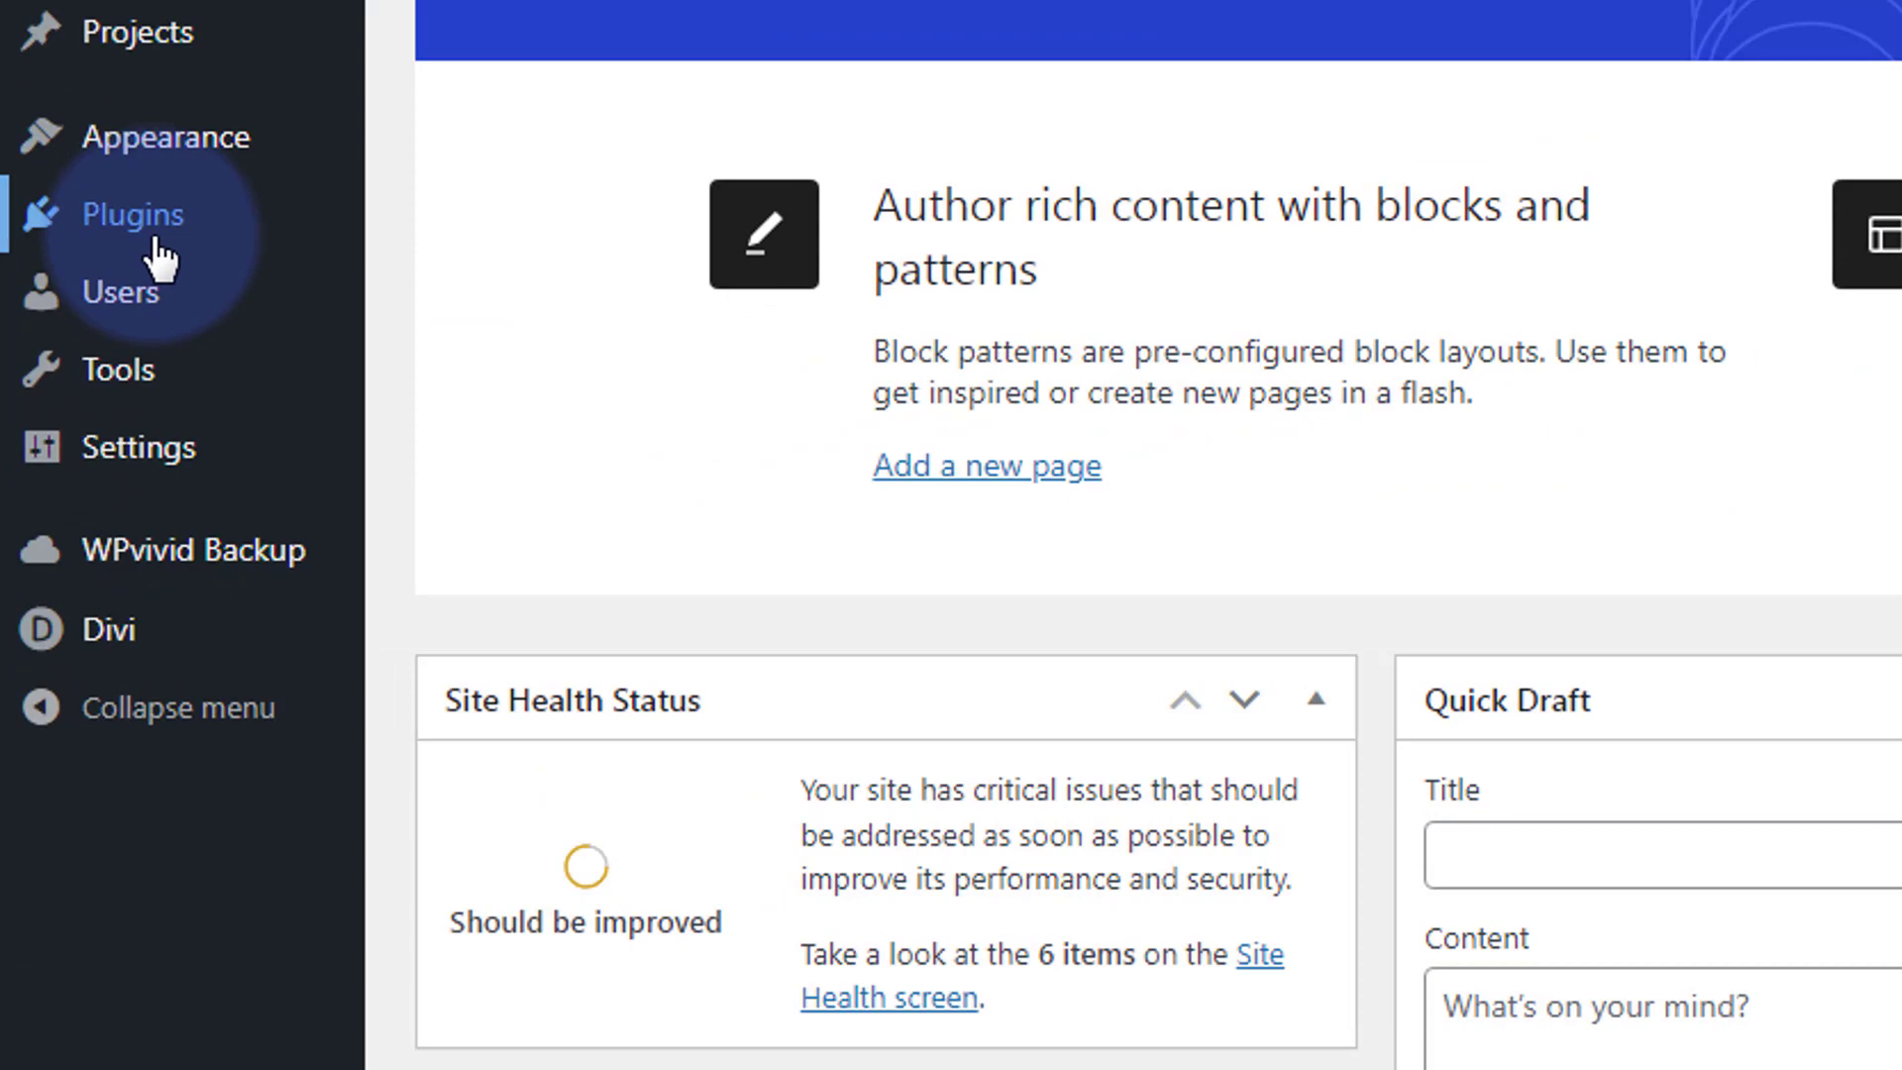
mouse_move(65, 469)
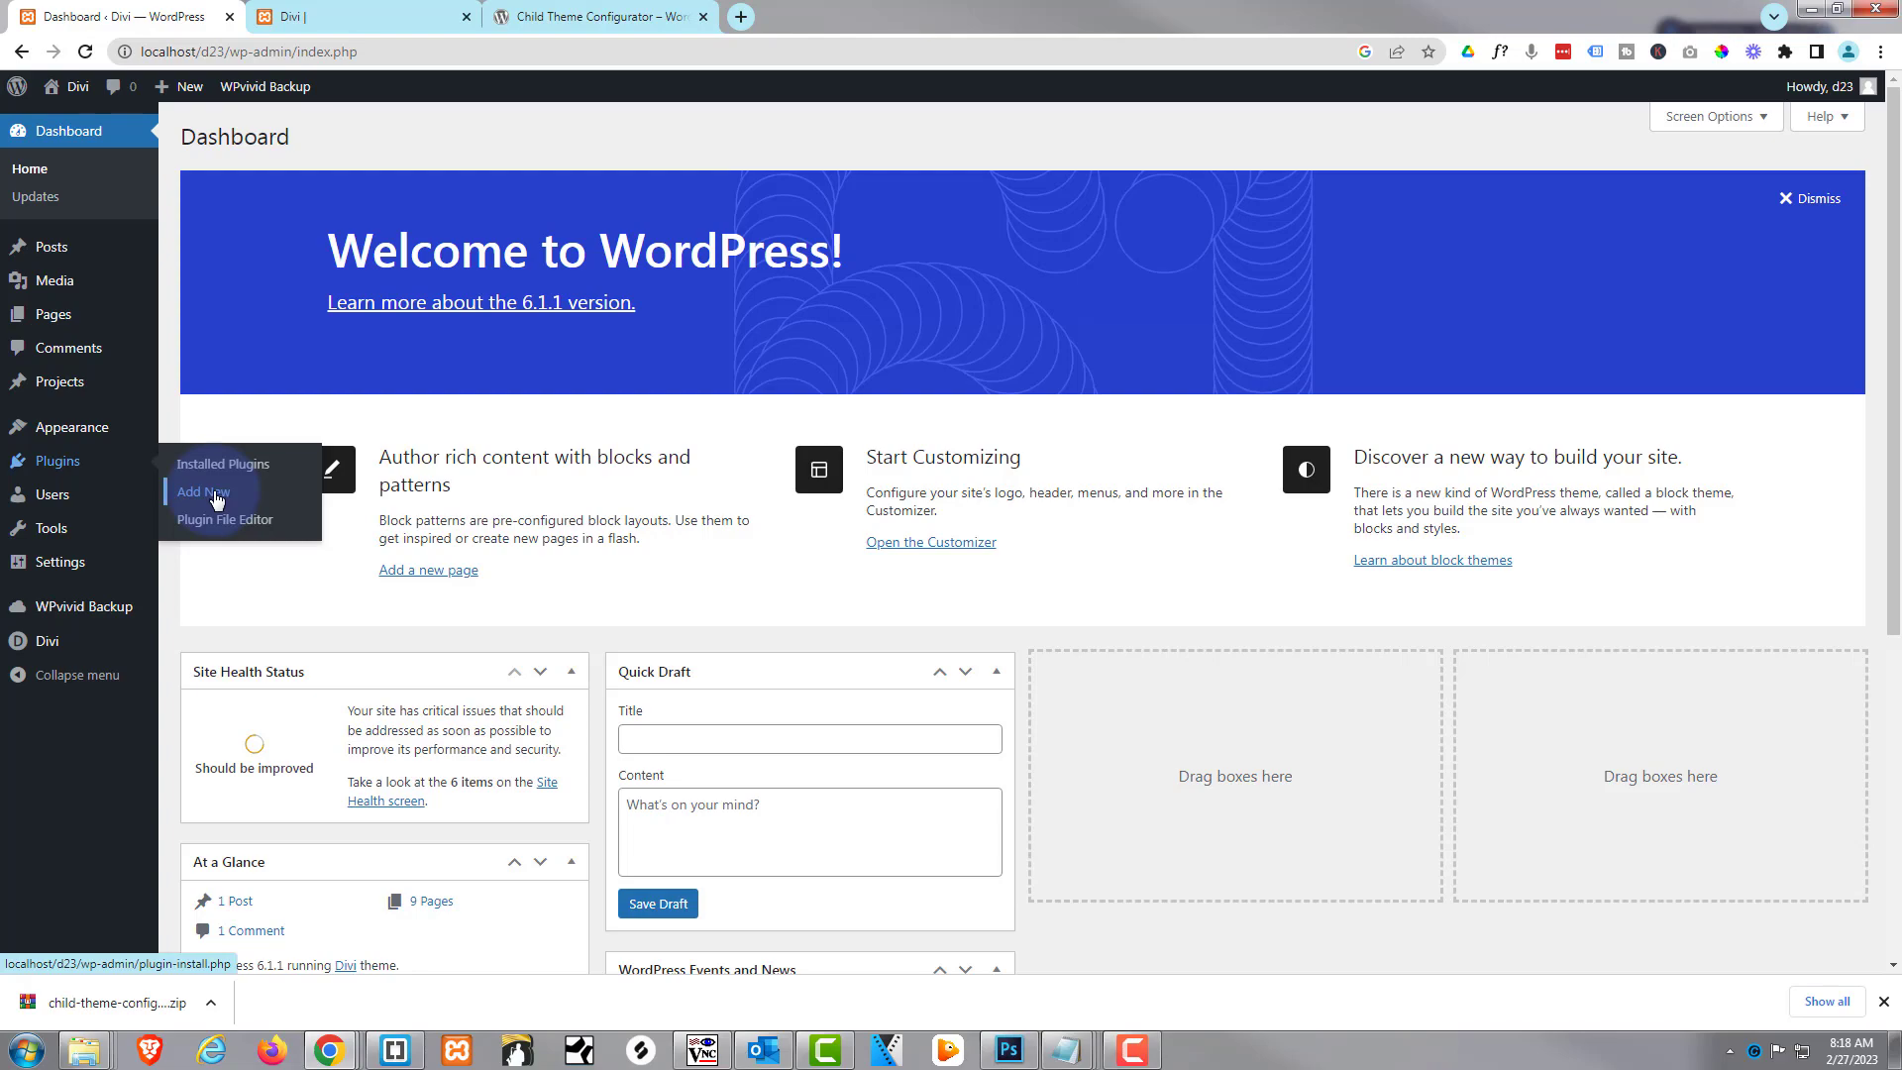
left_click(217, 496)
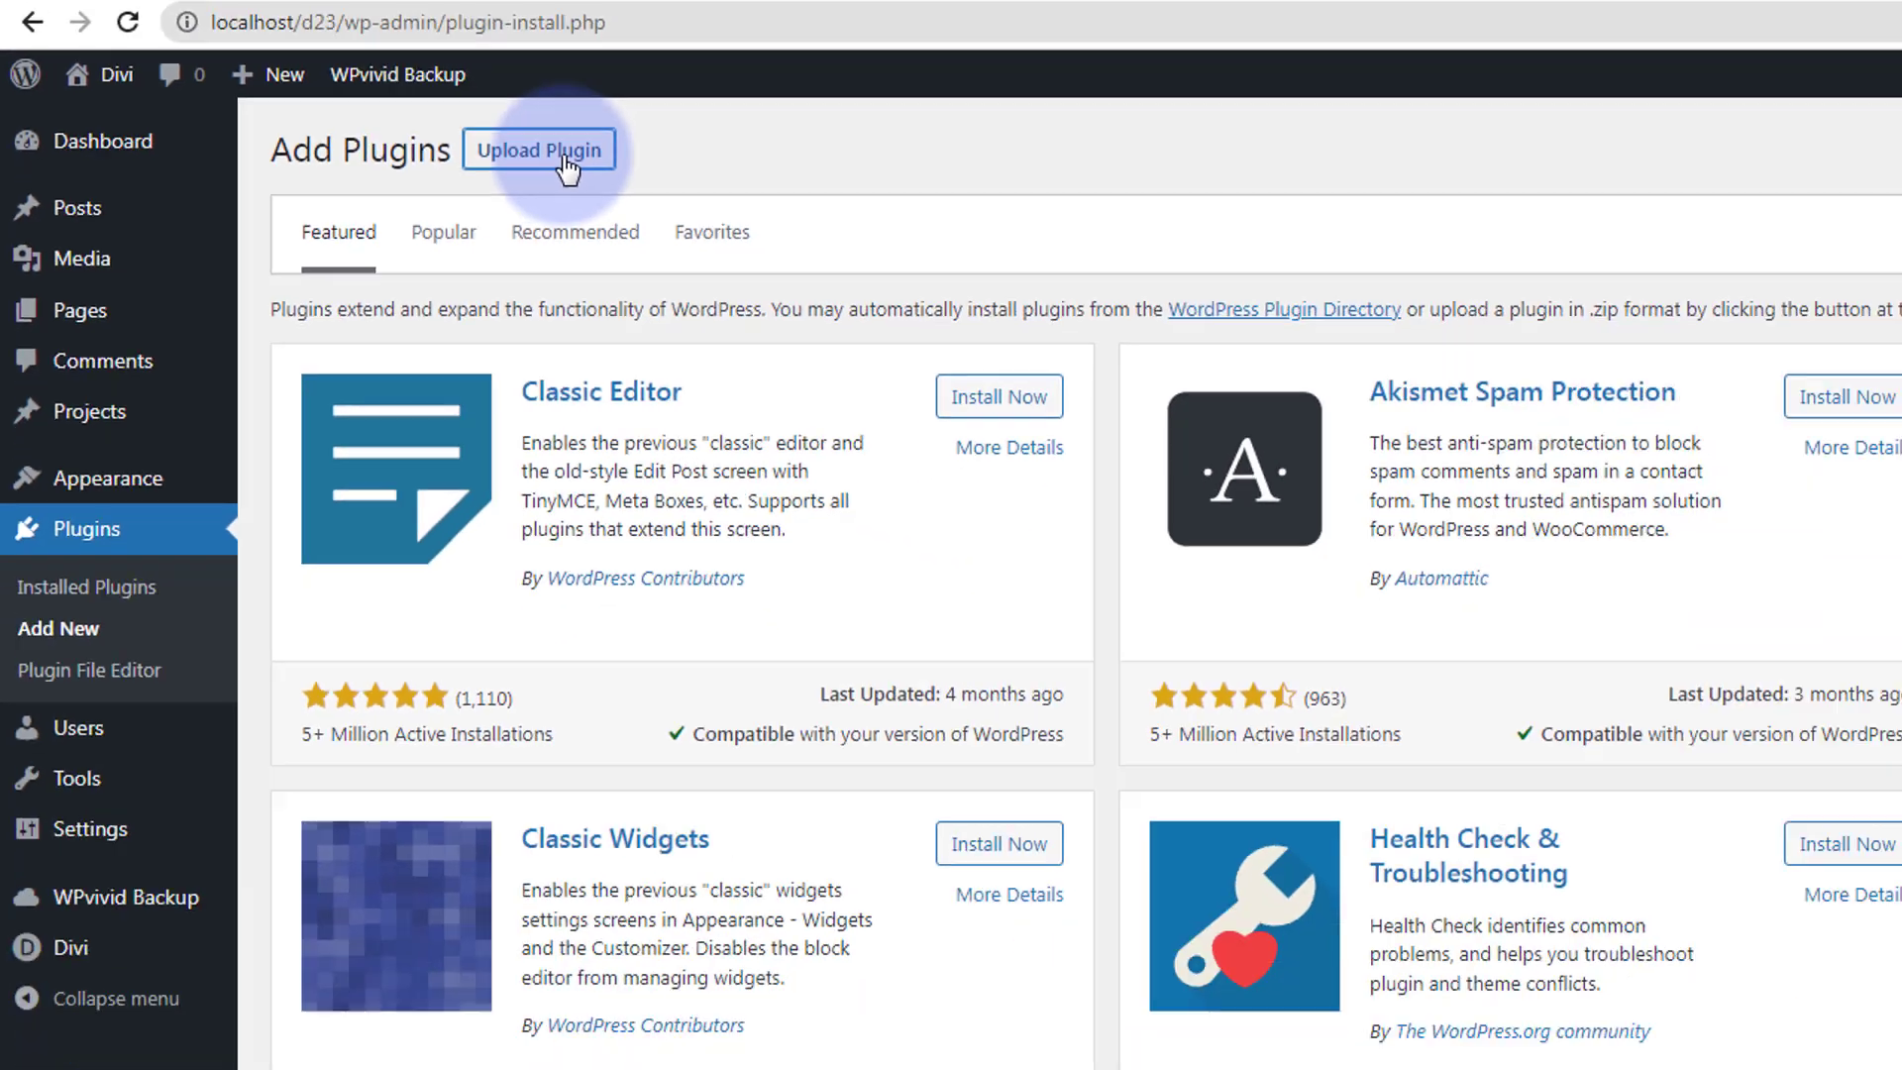
left_click(1022, 205)
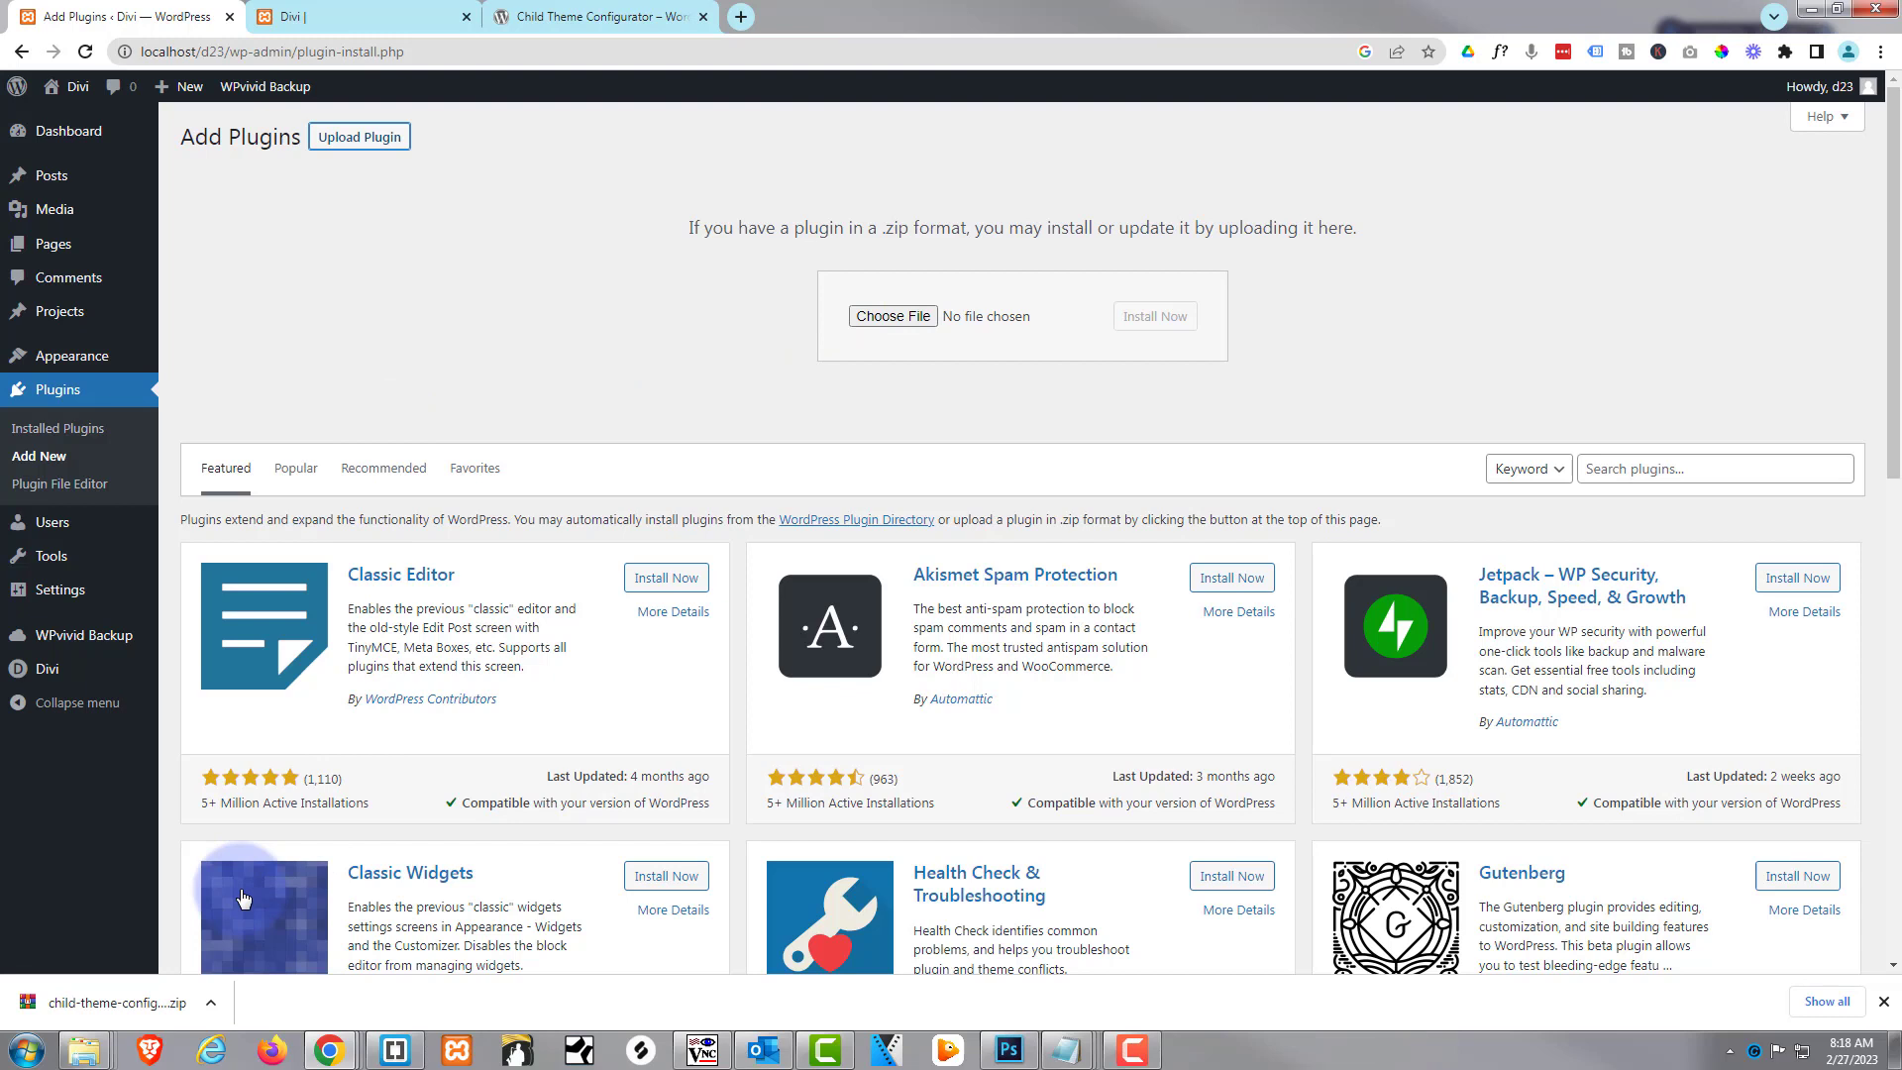
left_click_drag(117, 1003, 1016, 319)
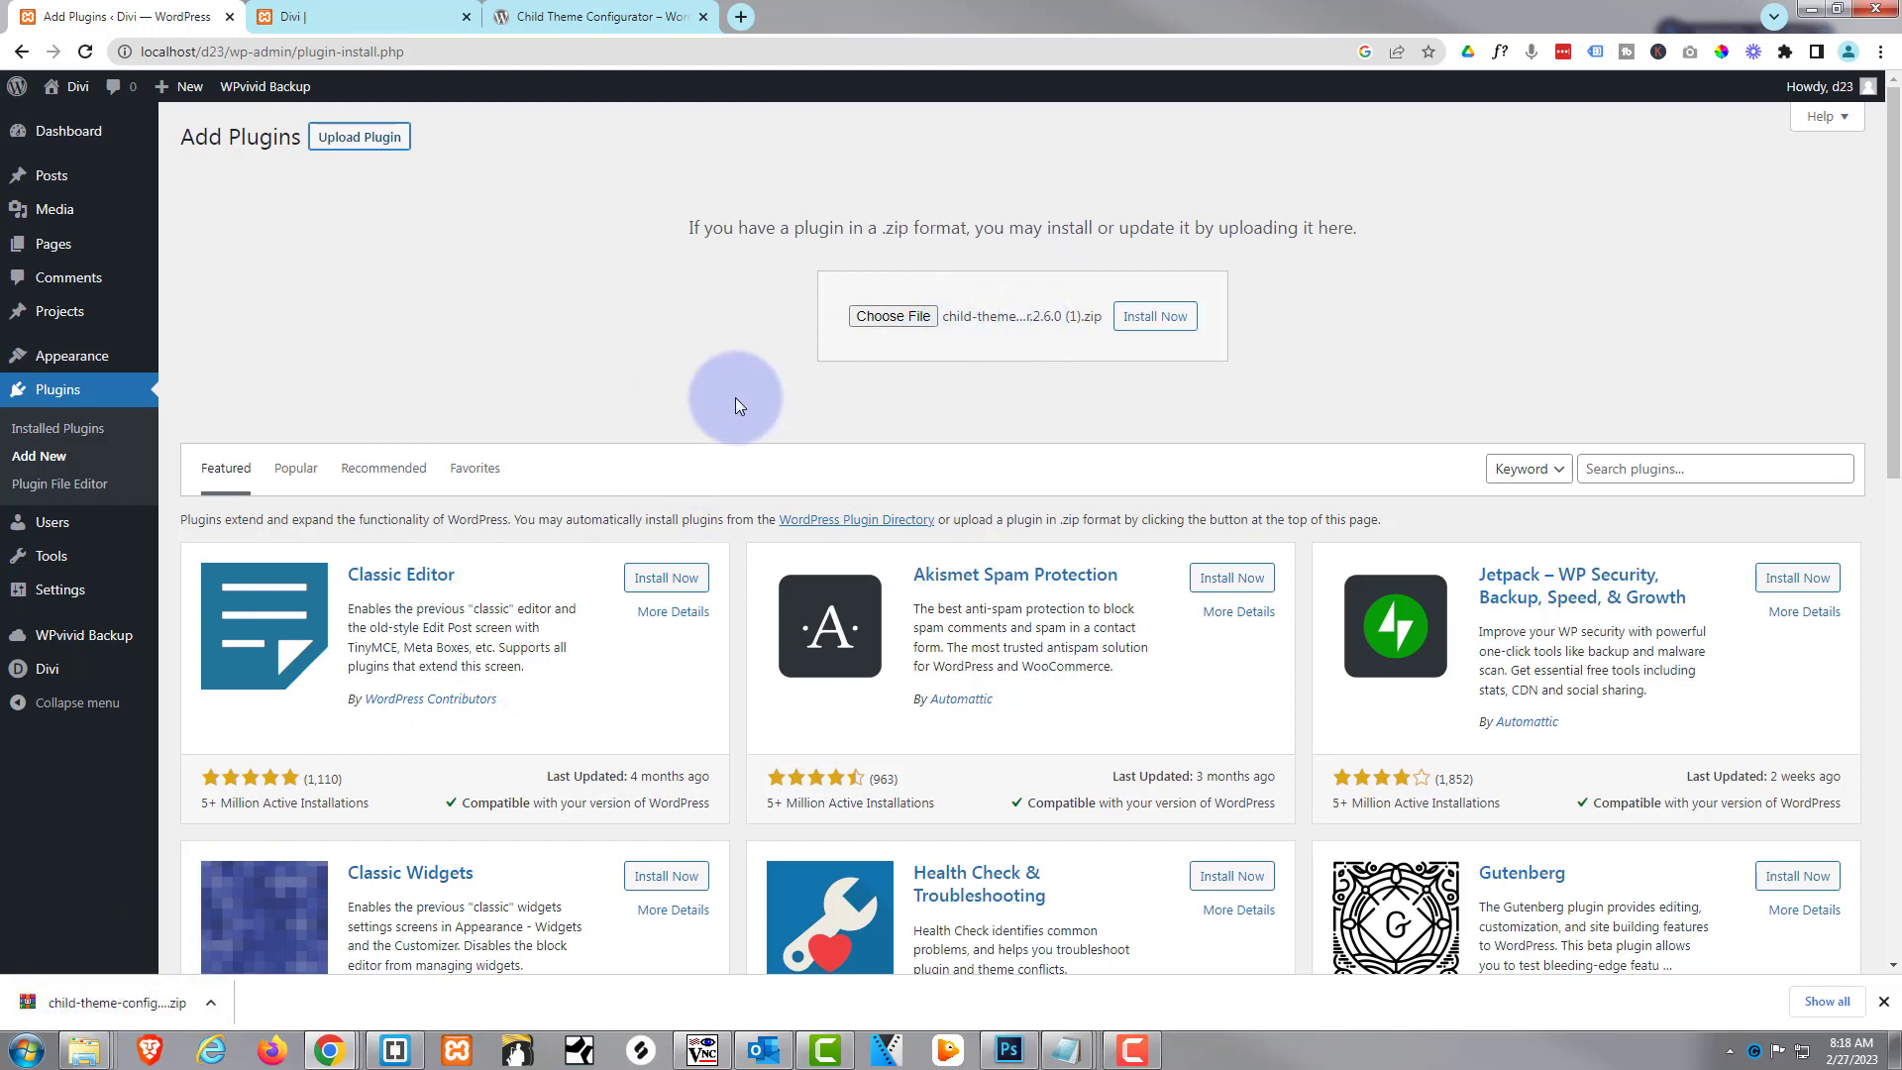
left_click(1165, 326)
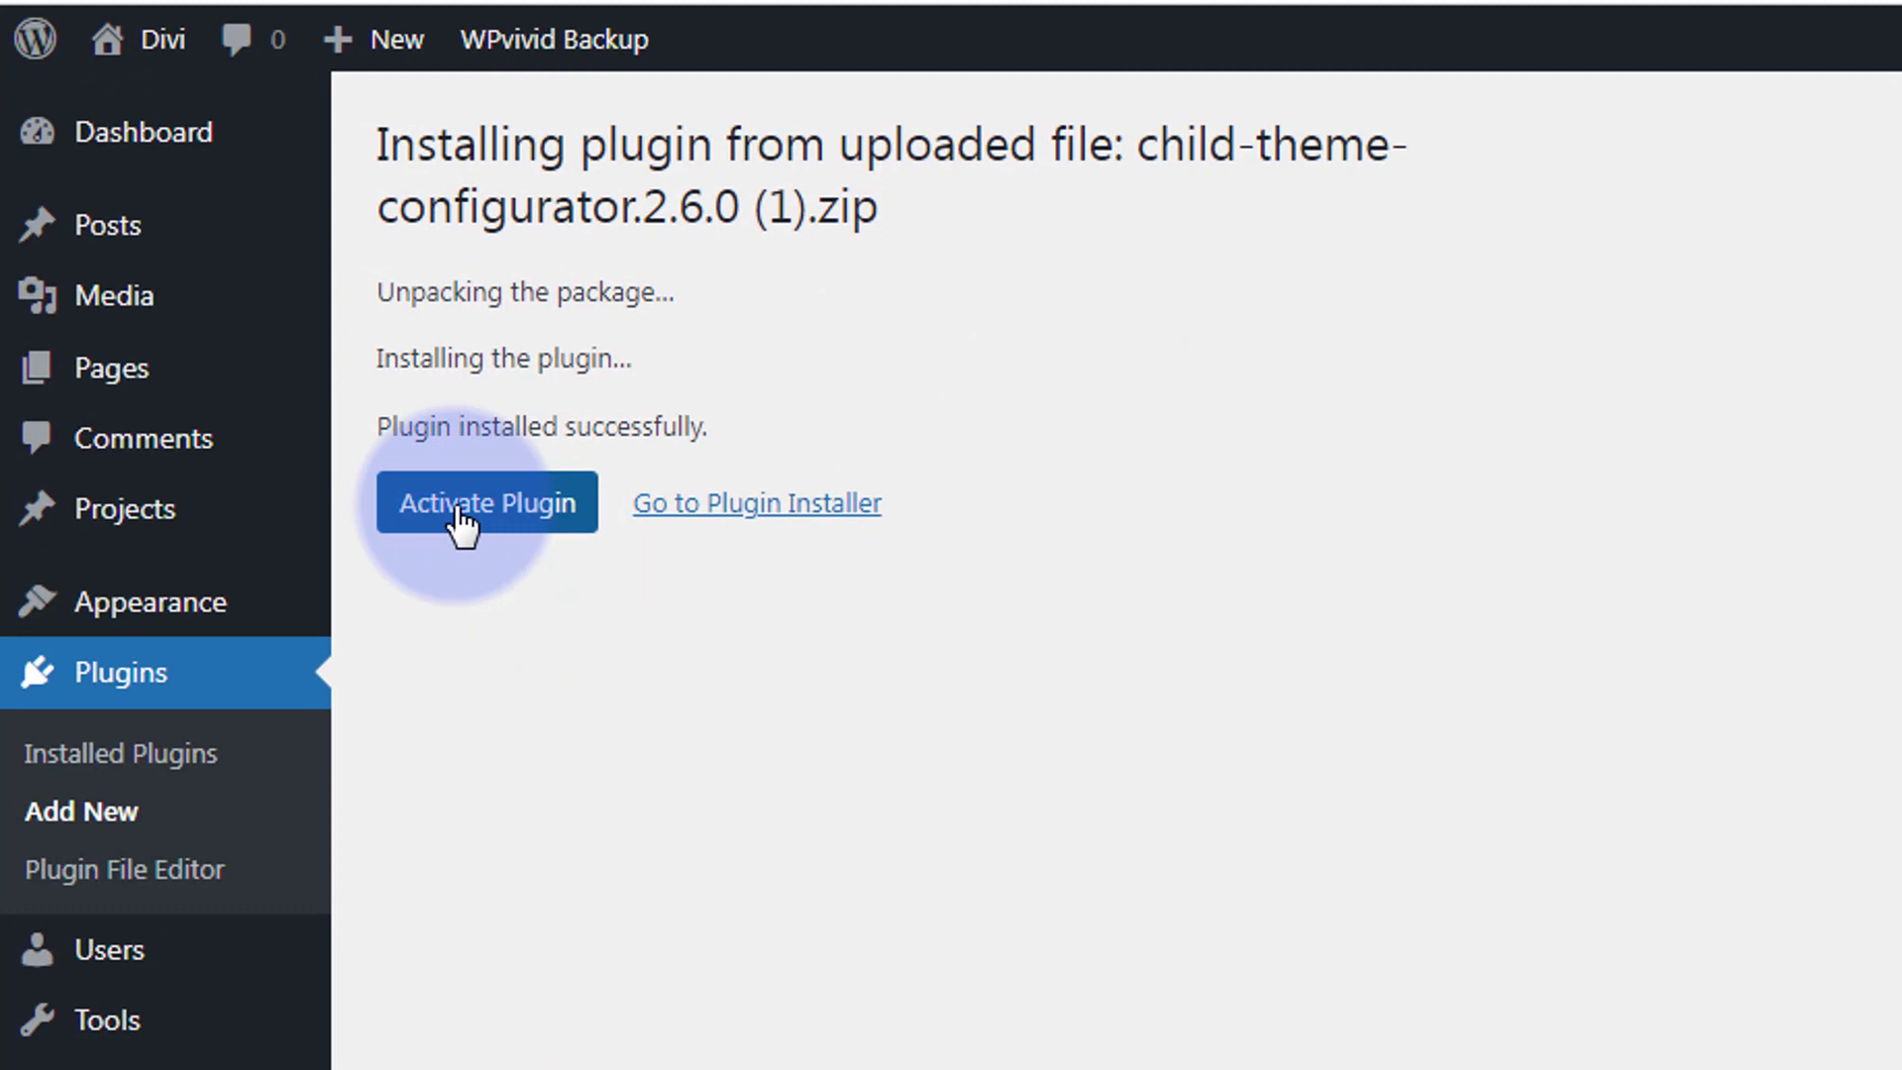
left_click(463, 525)
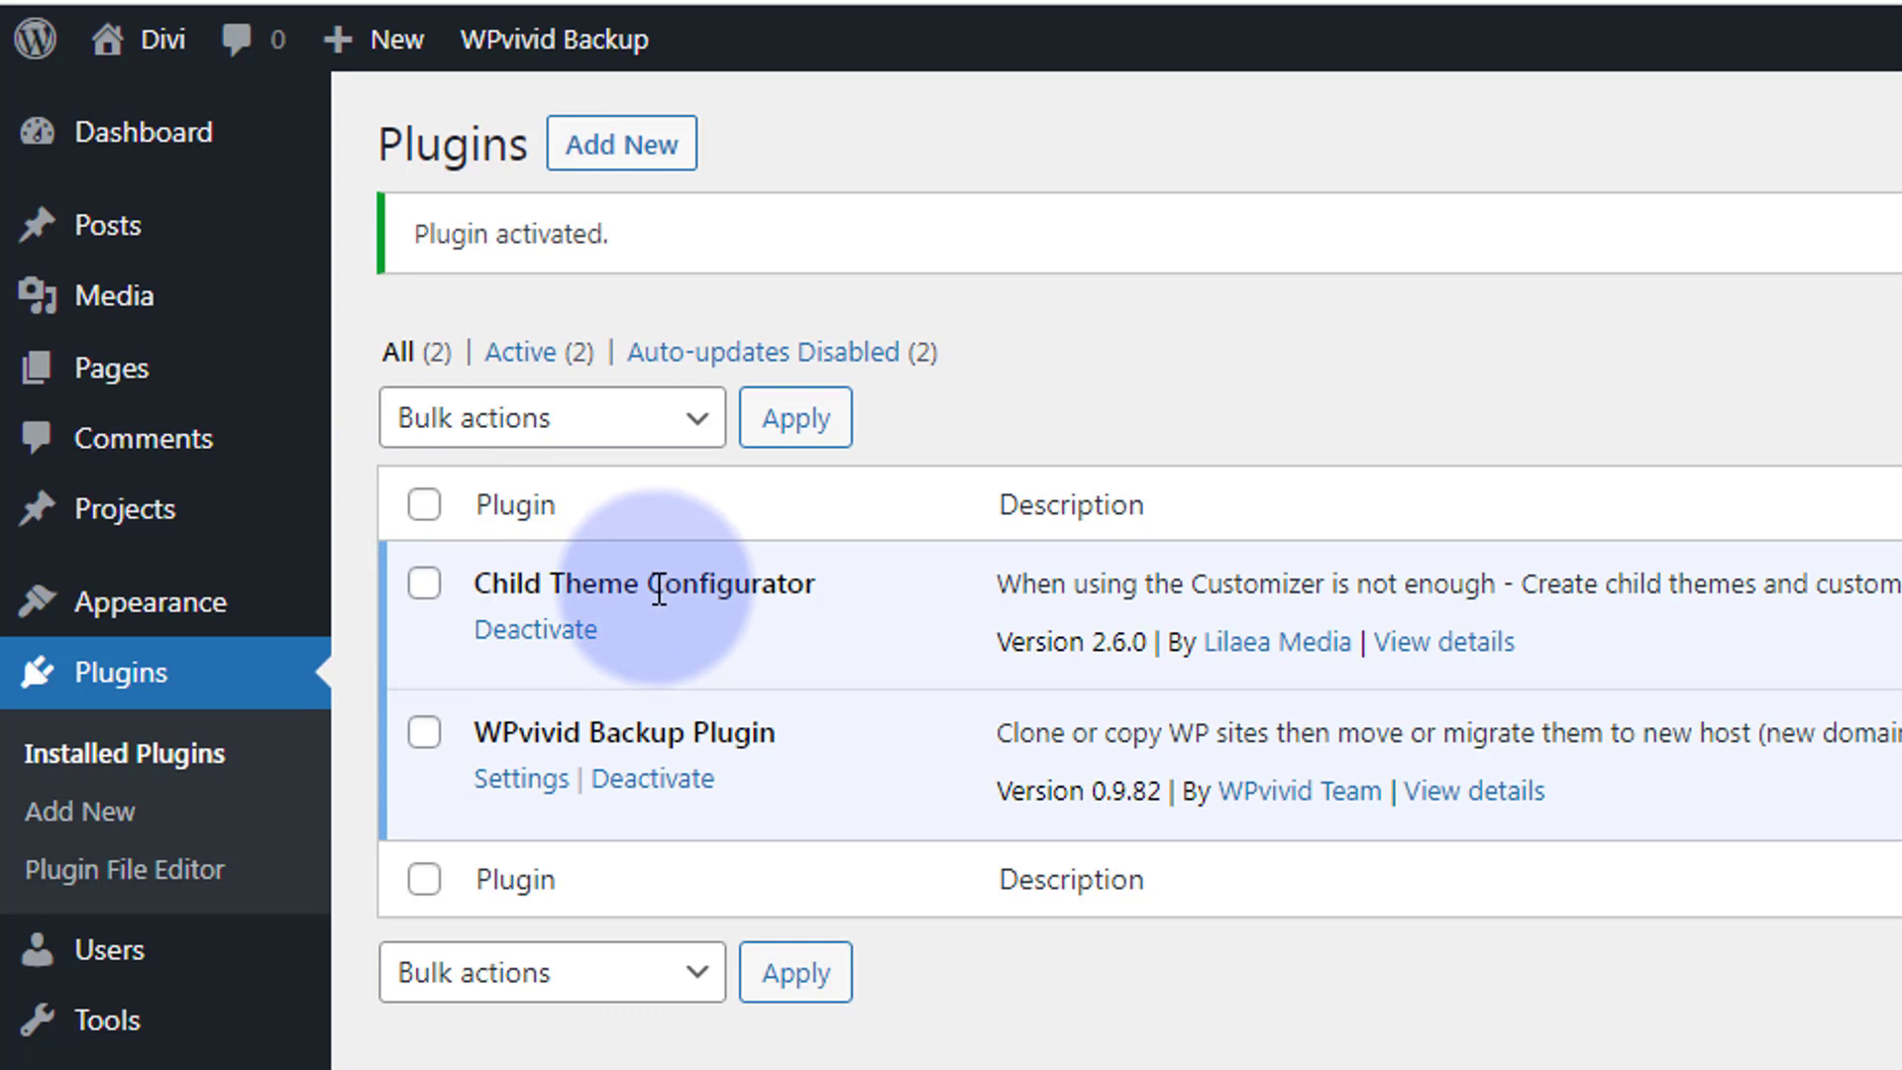
scroll(50, 437, "down", 5)
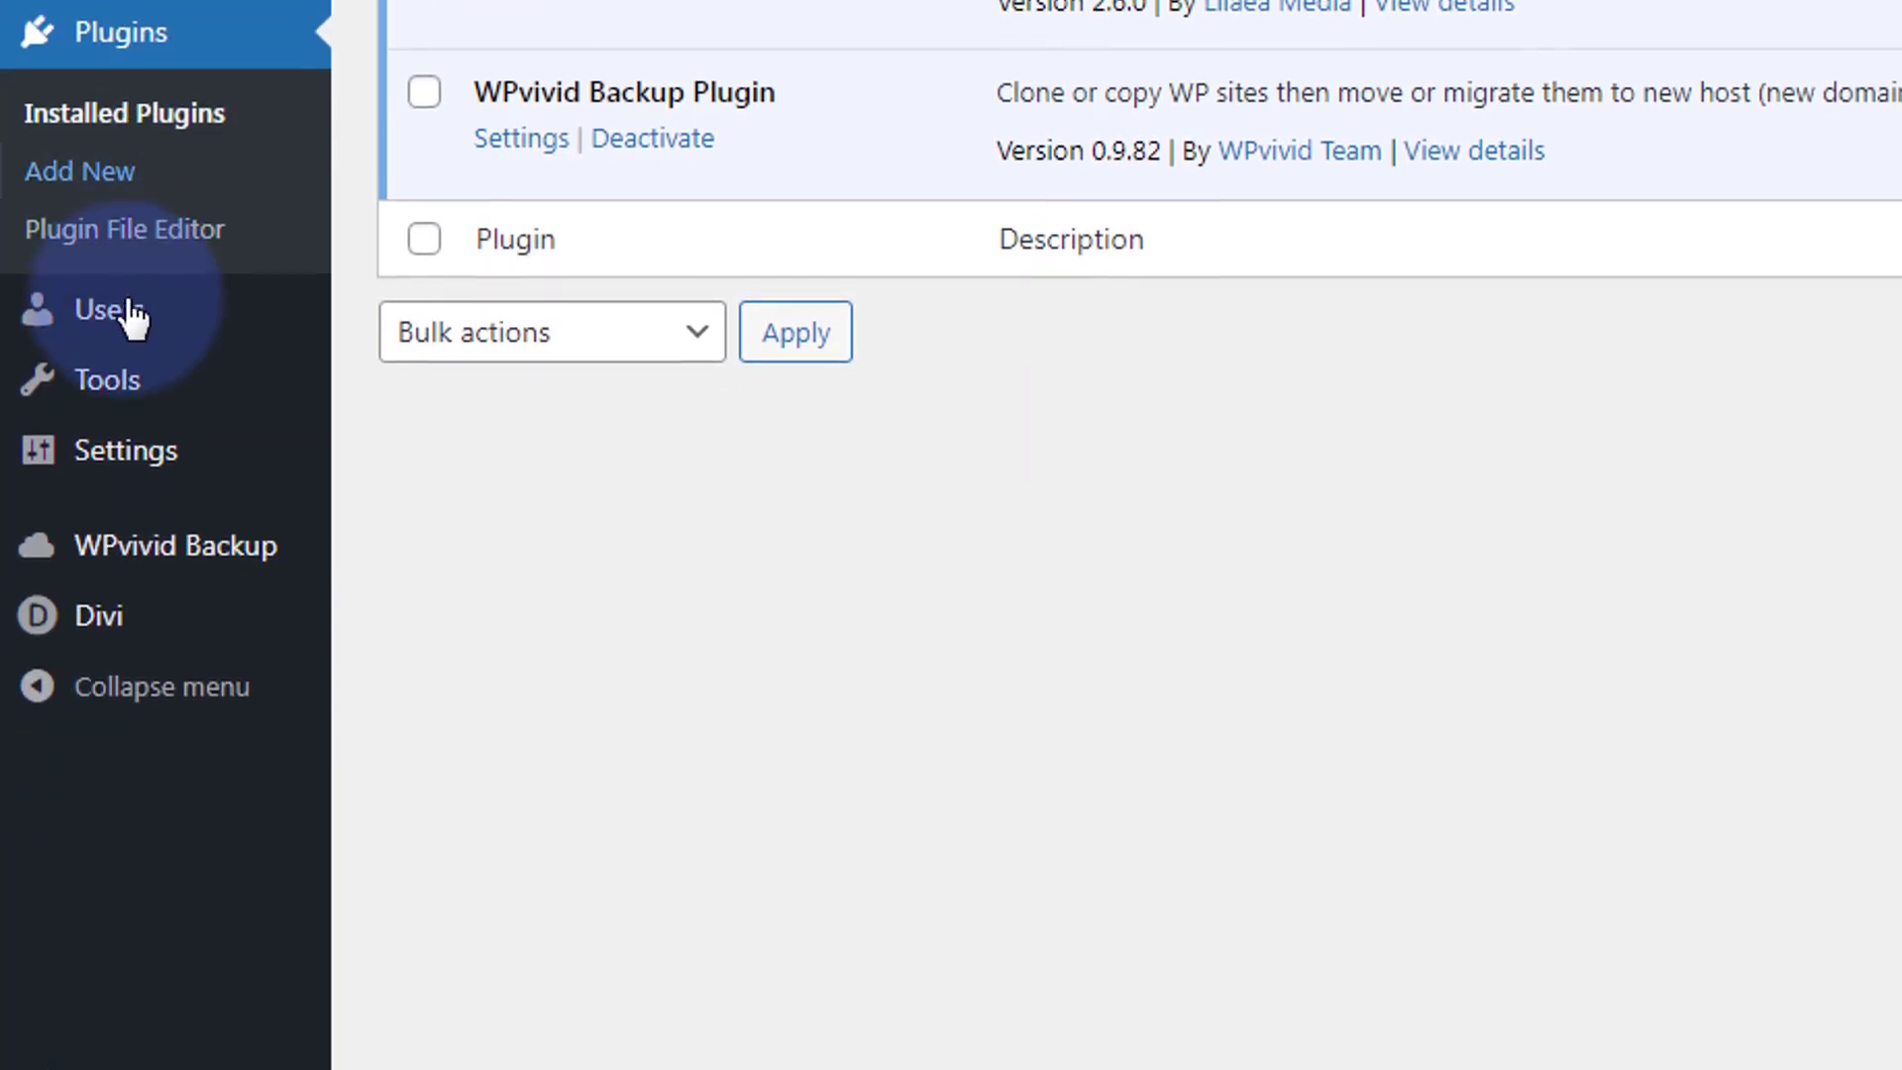
mouse_move(124, 391)
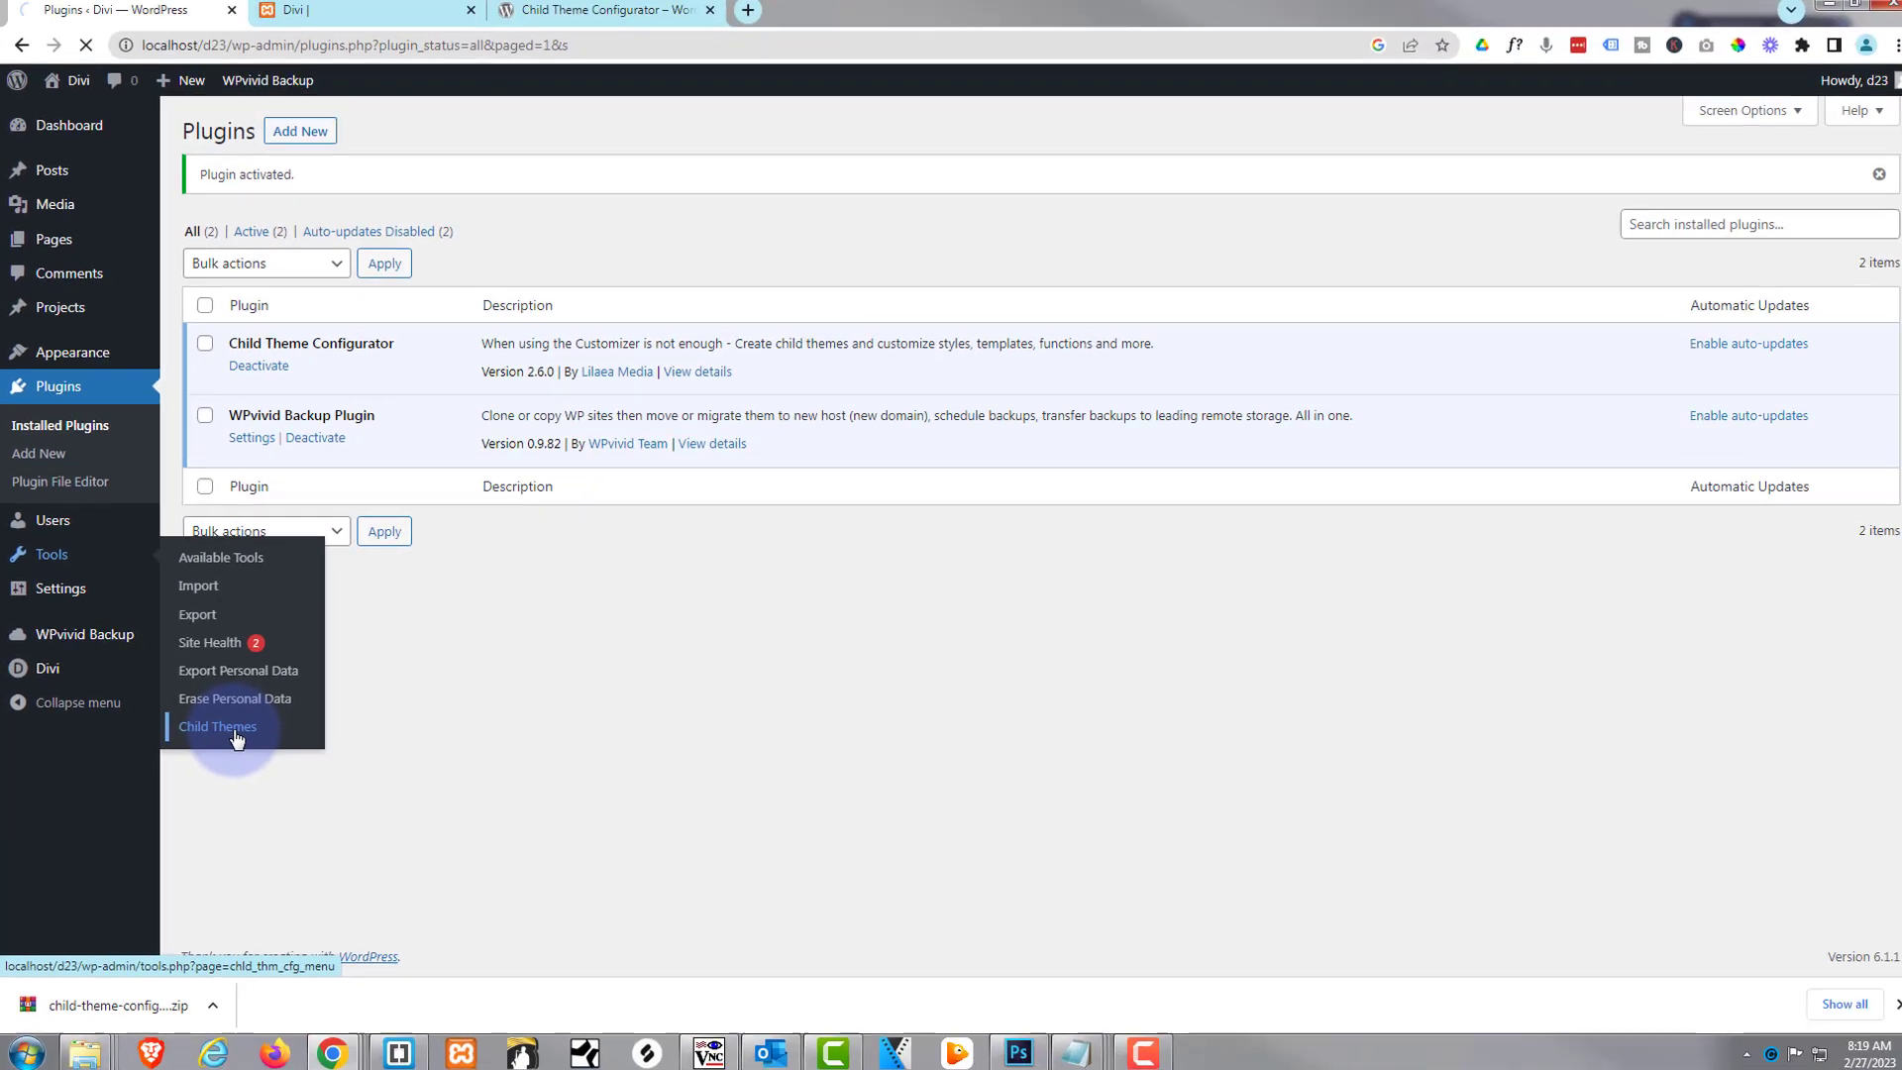
Open Tools > Child Themes, dismiss the thank-you notice, and analyze Divi as the parent theme.
left_click(488, 748)
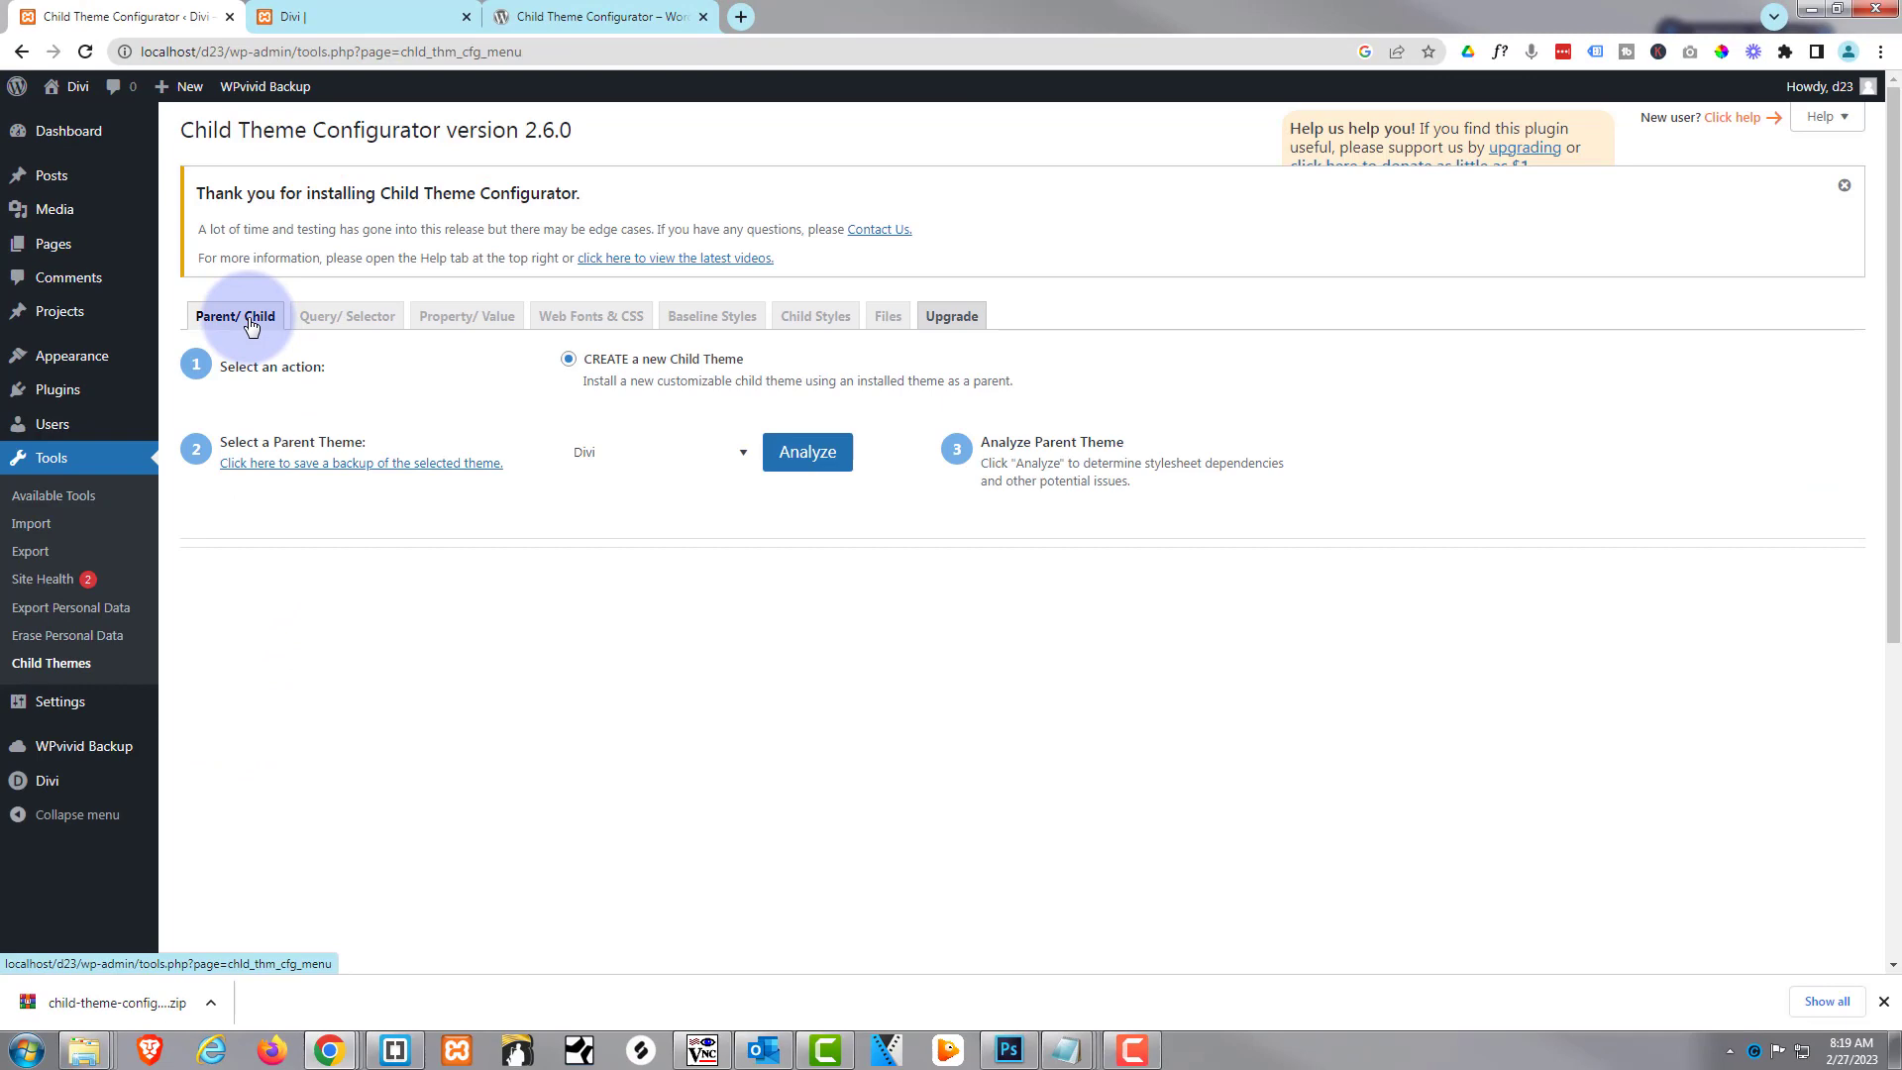
left_click(1845, 188)
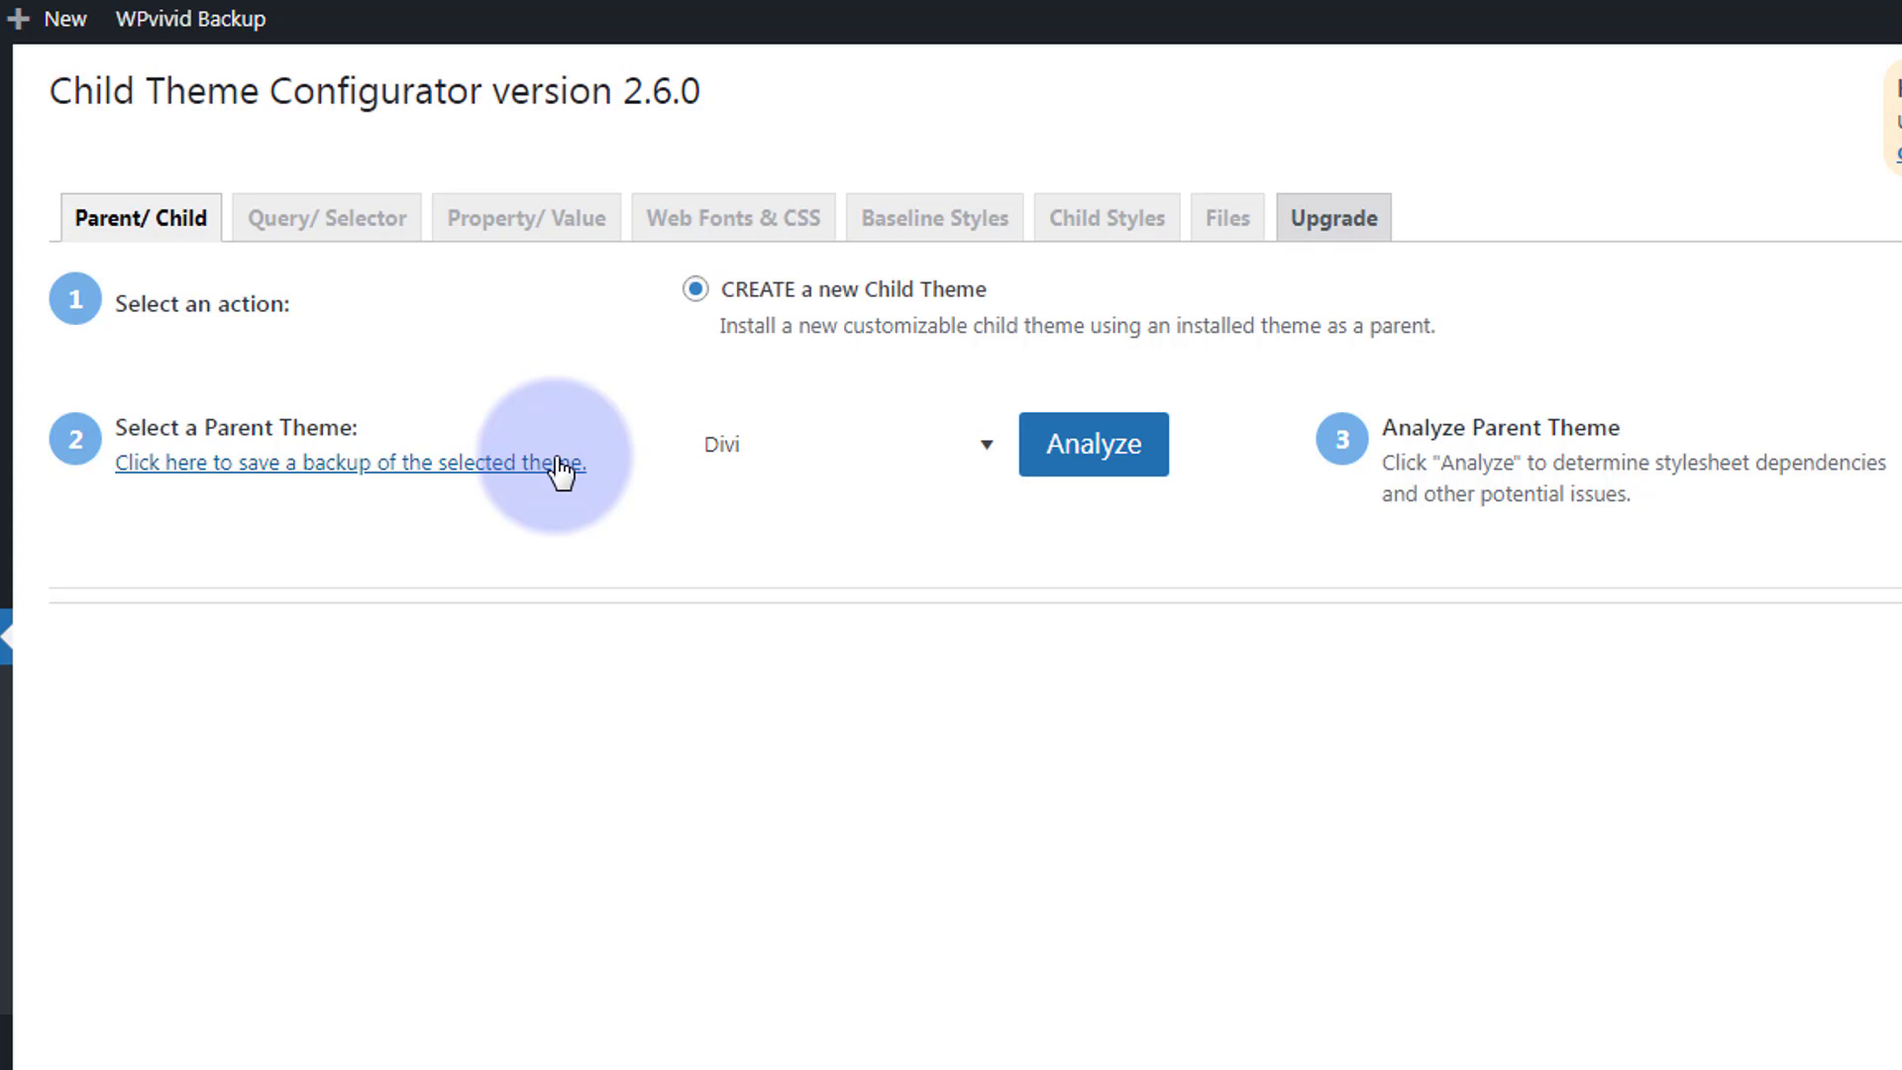
left_click(1093, 457)
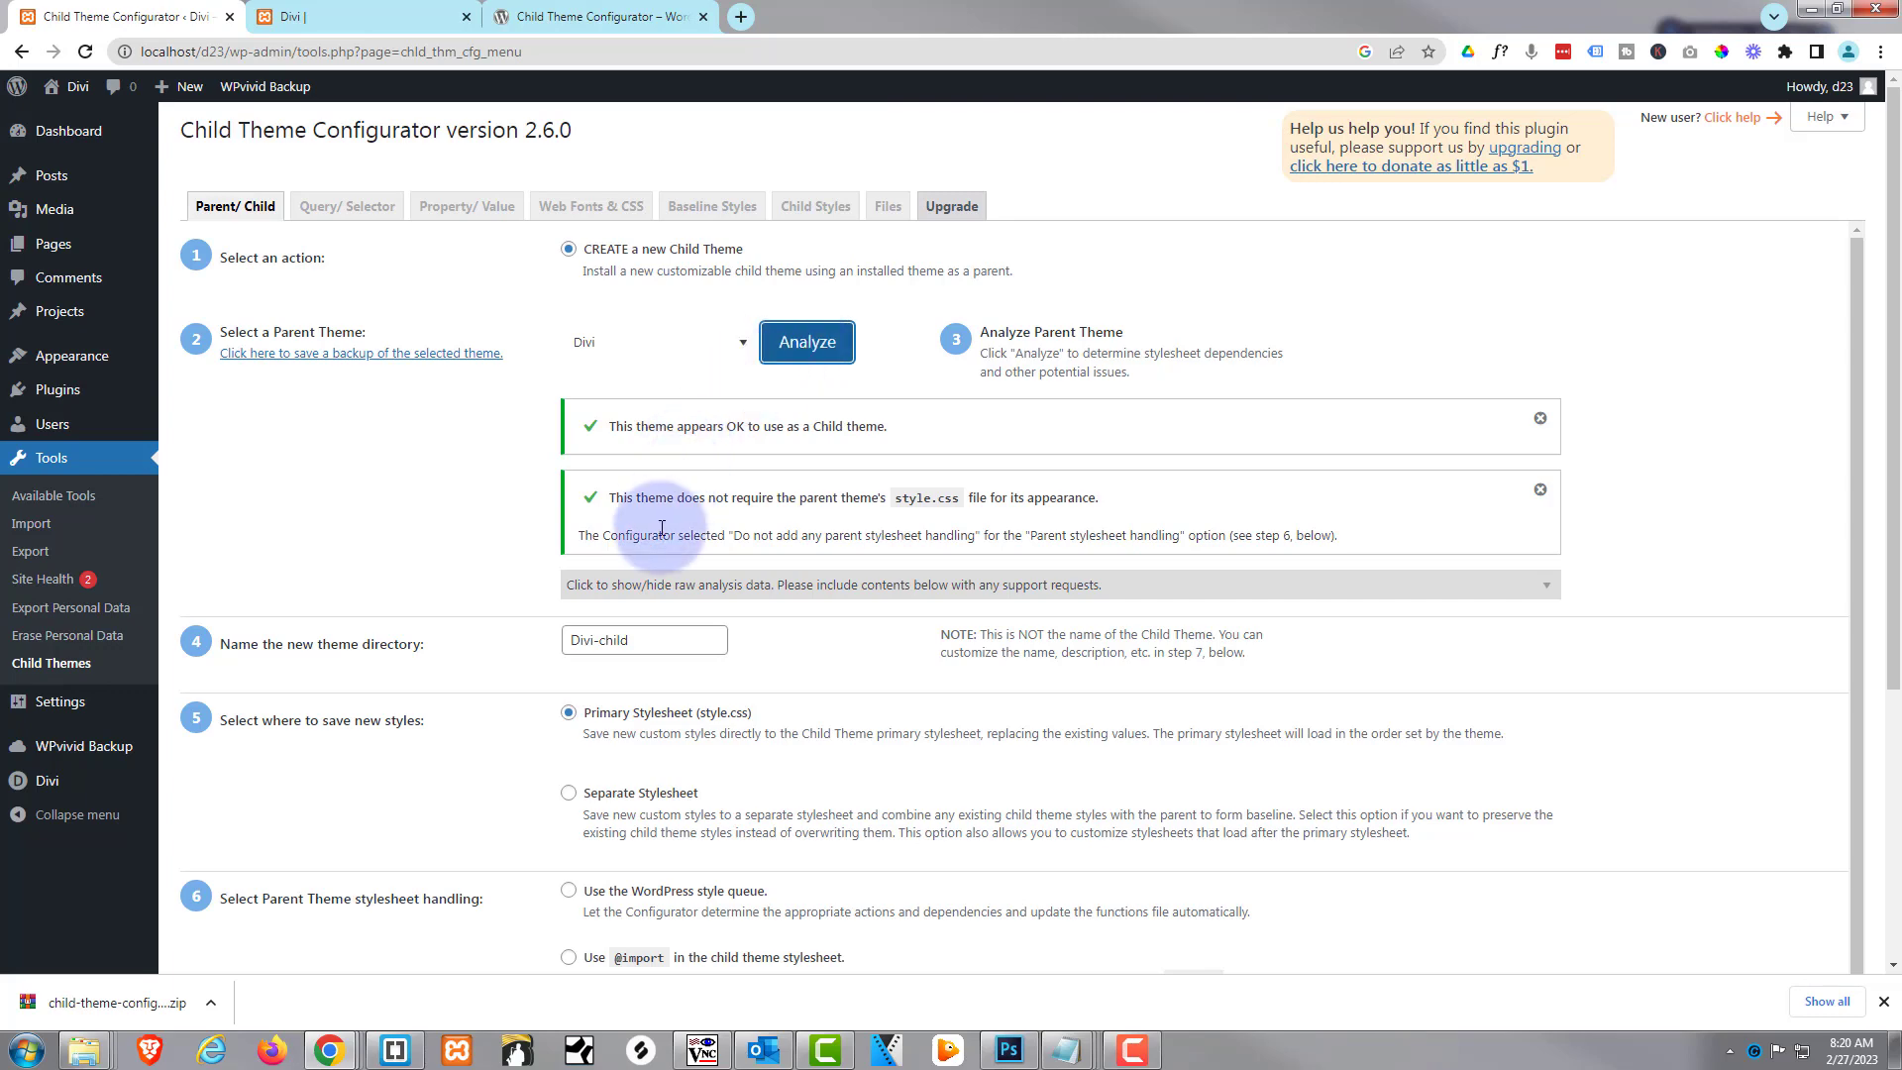
Change the child theme directory name from Divi-child to System22.
scroll(473, 428, "down", 2)
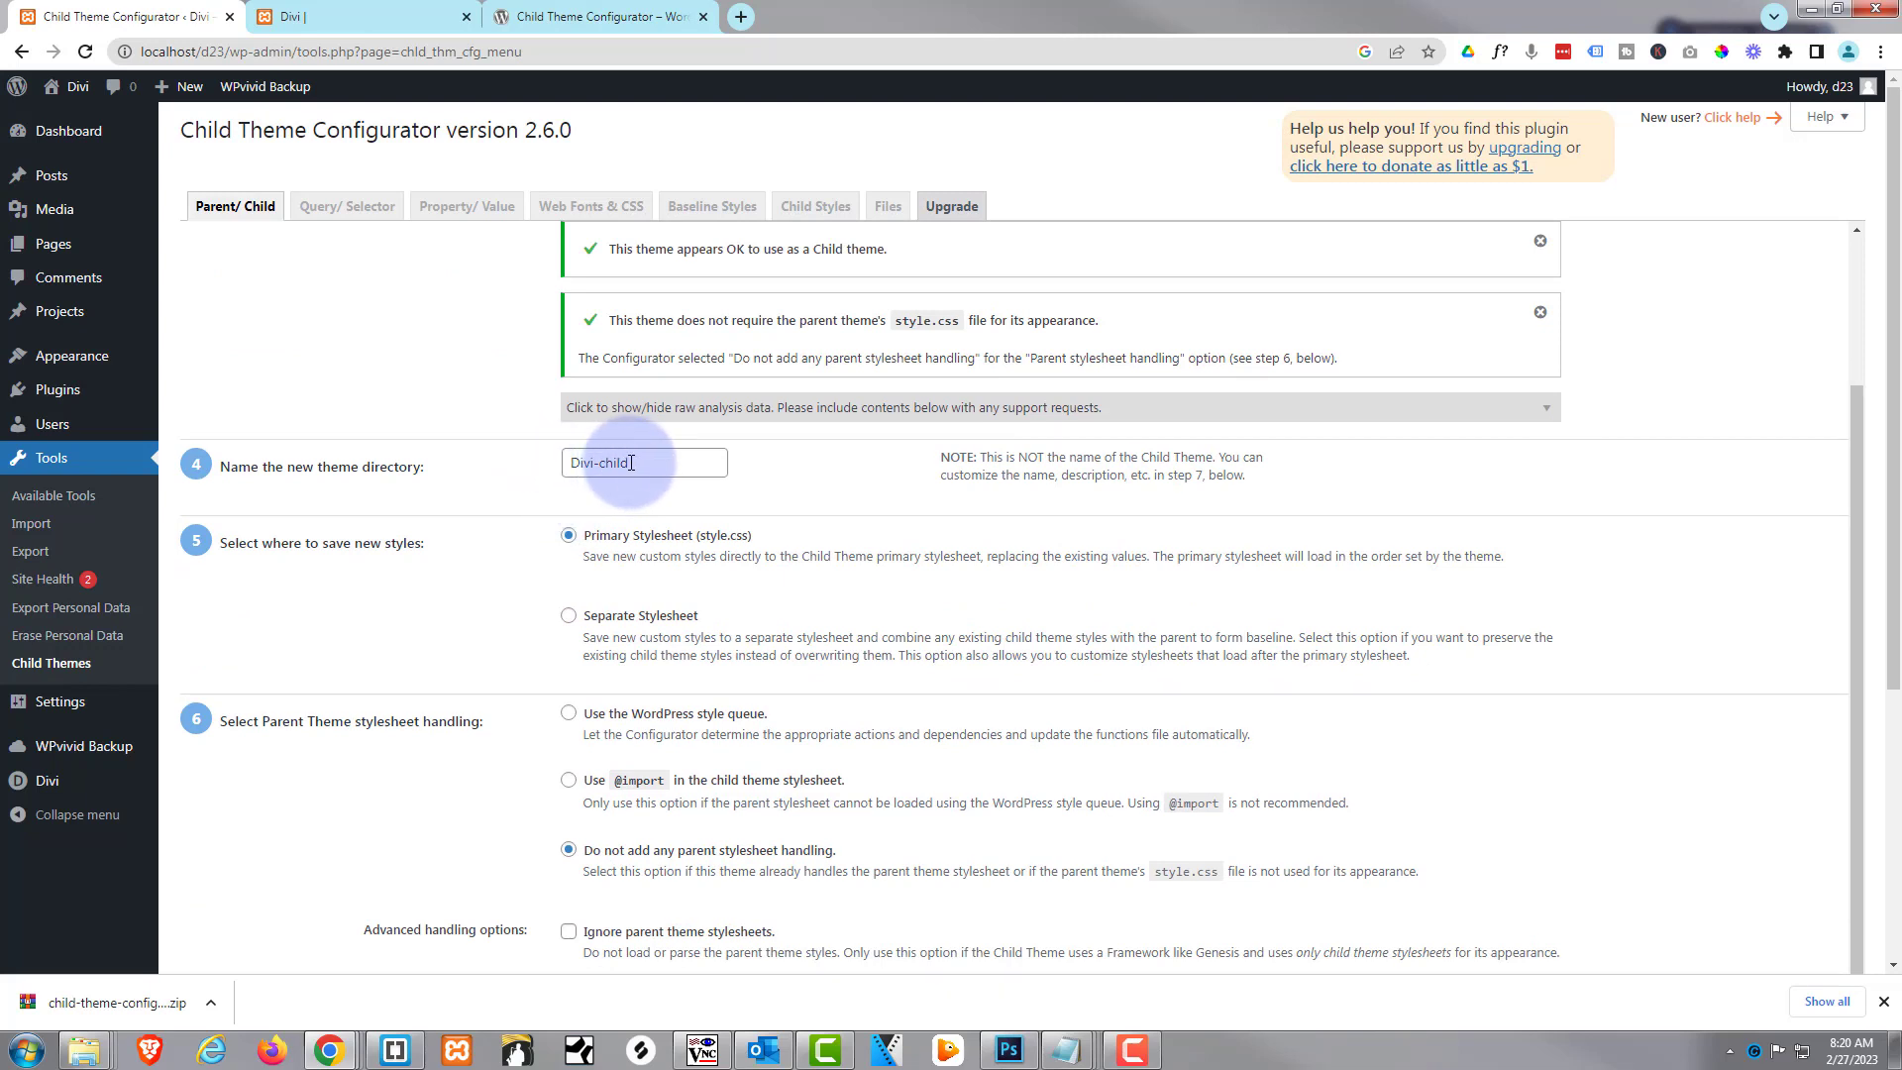
left_click_drag(632, 463, 553, 465)
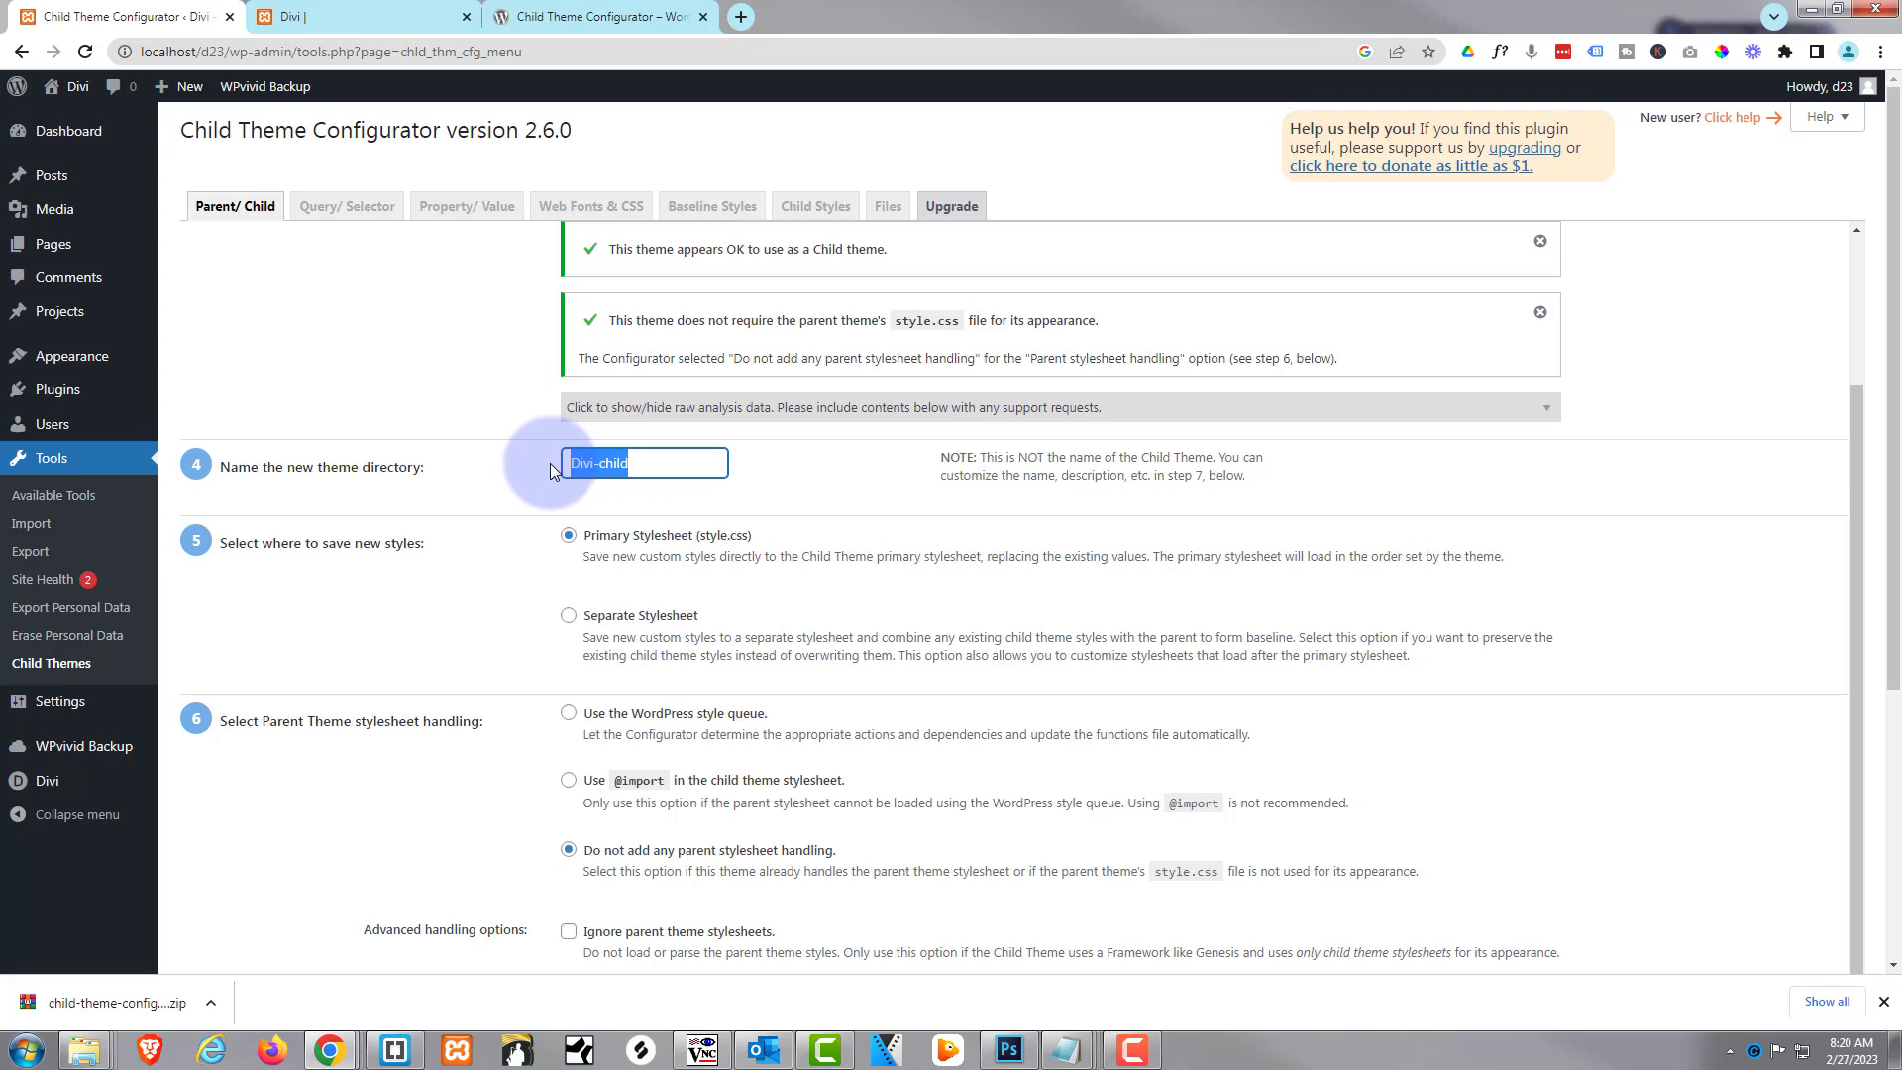
type("System22")
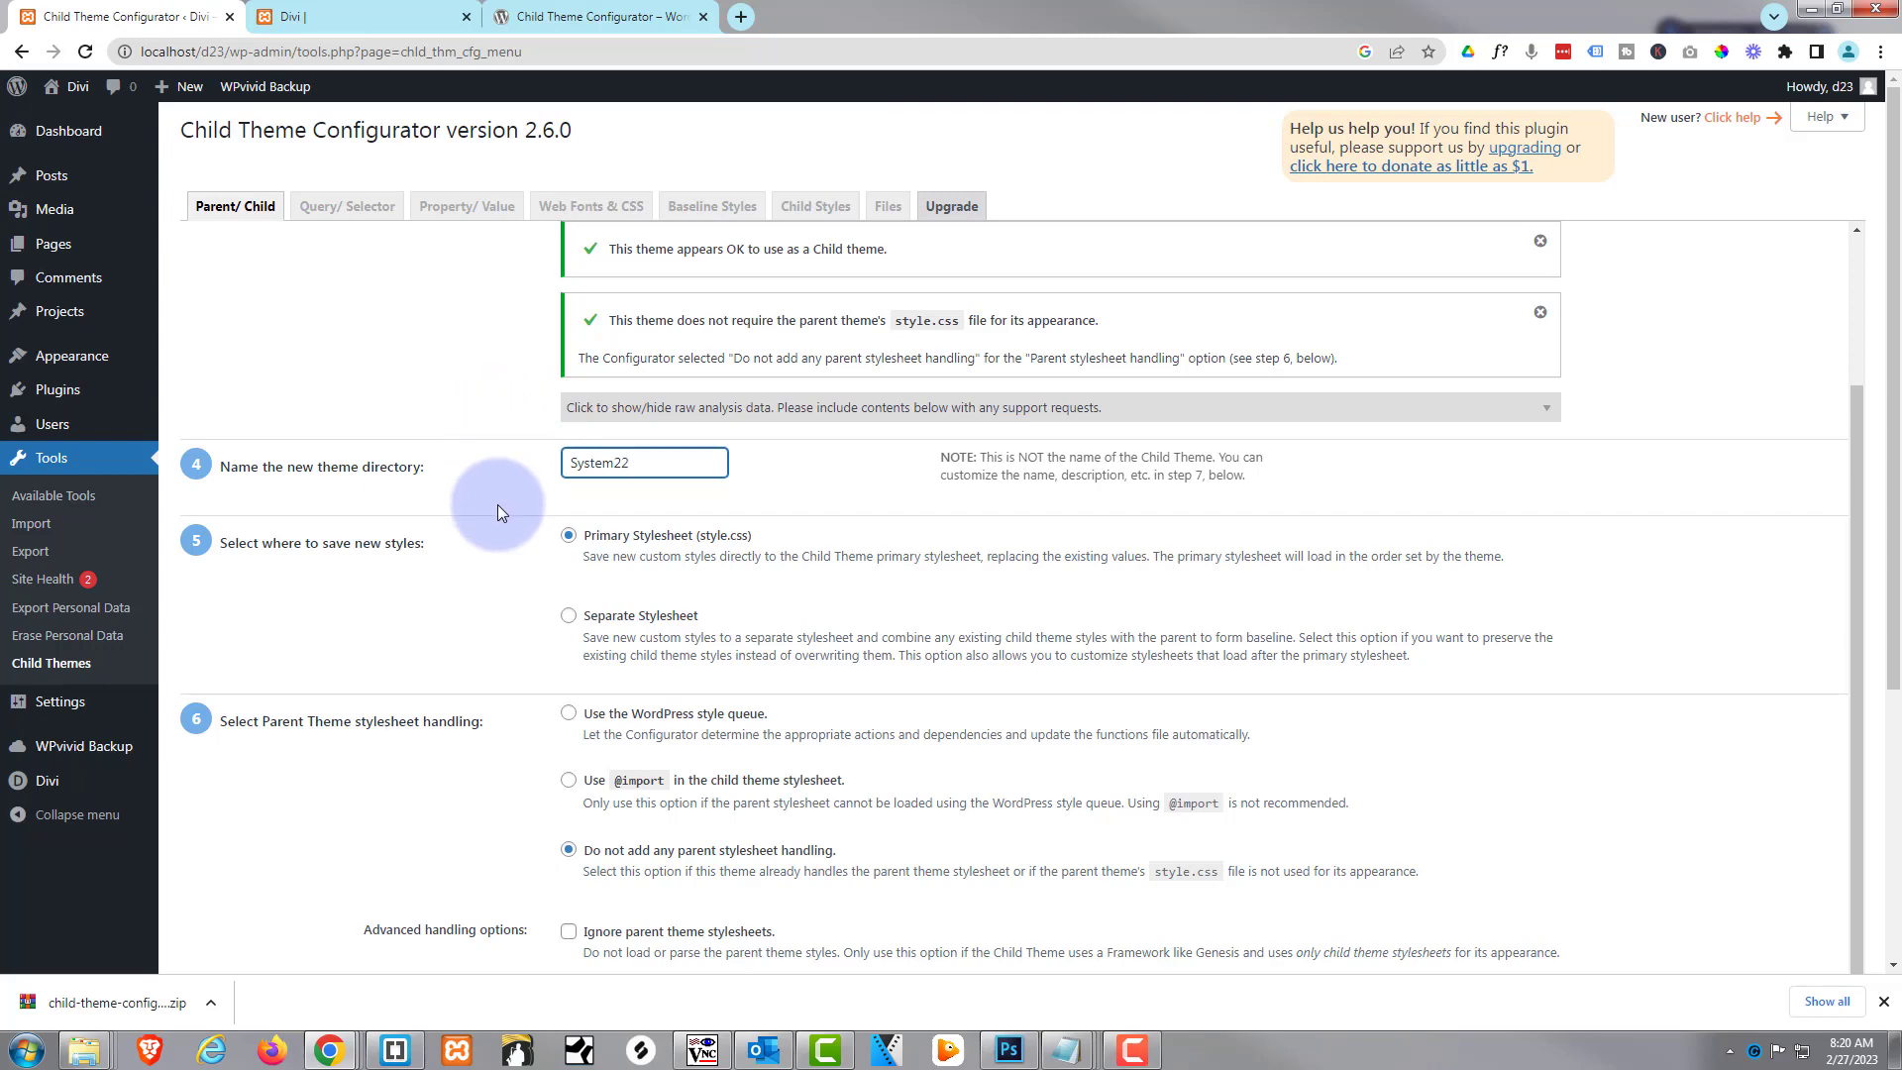
Leave copying of parent menus, widgets and Customizer settings switched off.
scroll(498, 512, "down", 1)
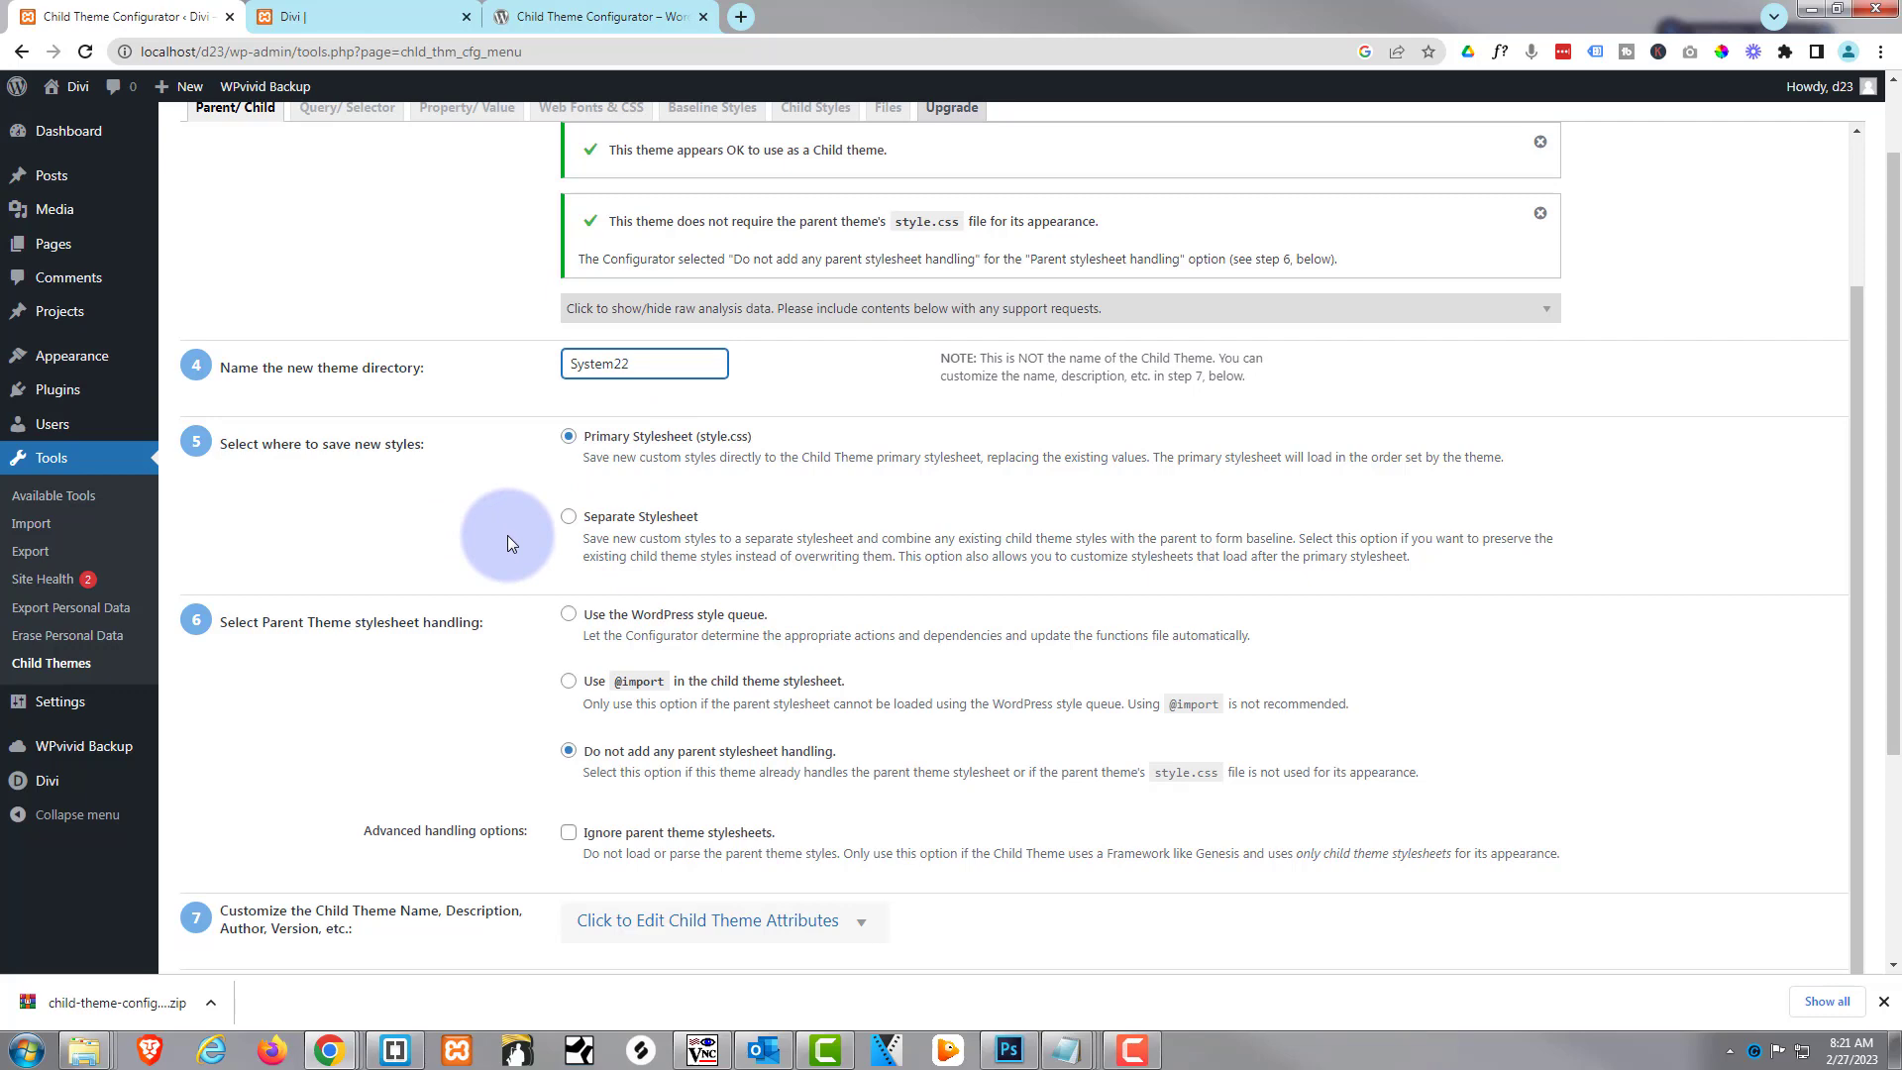
scroll(507, 543, "down", 2)
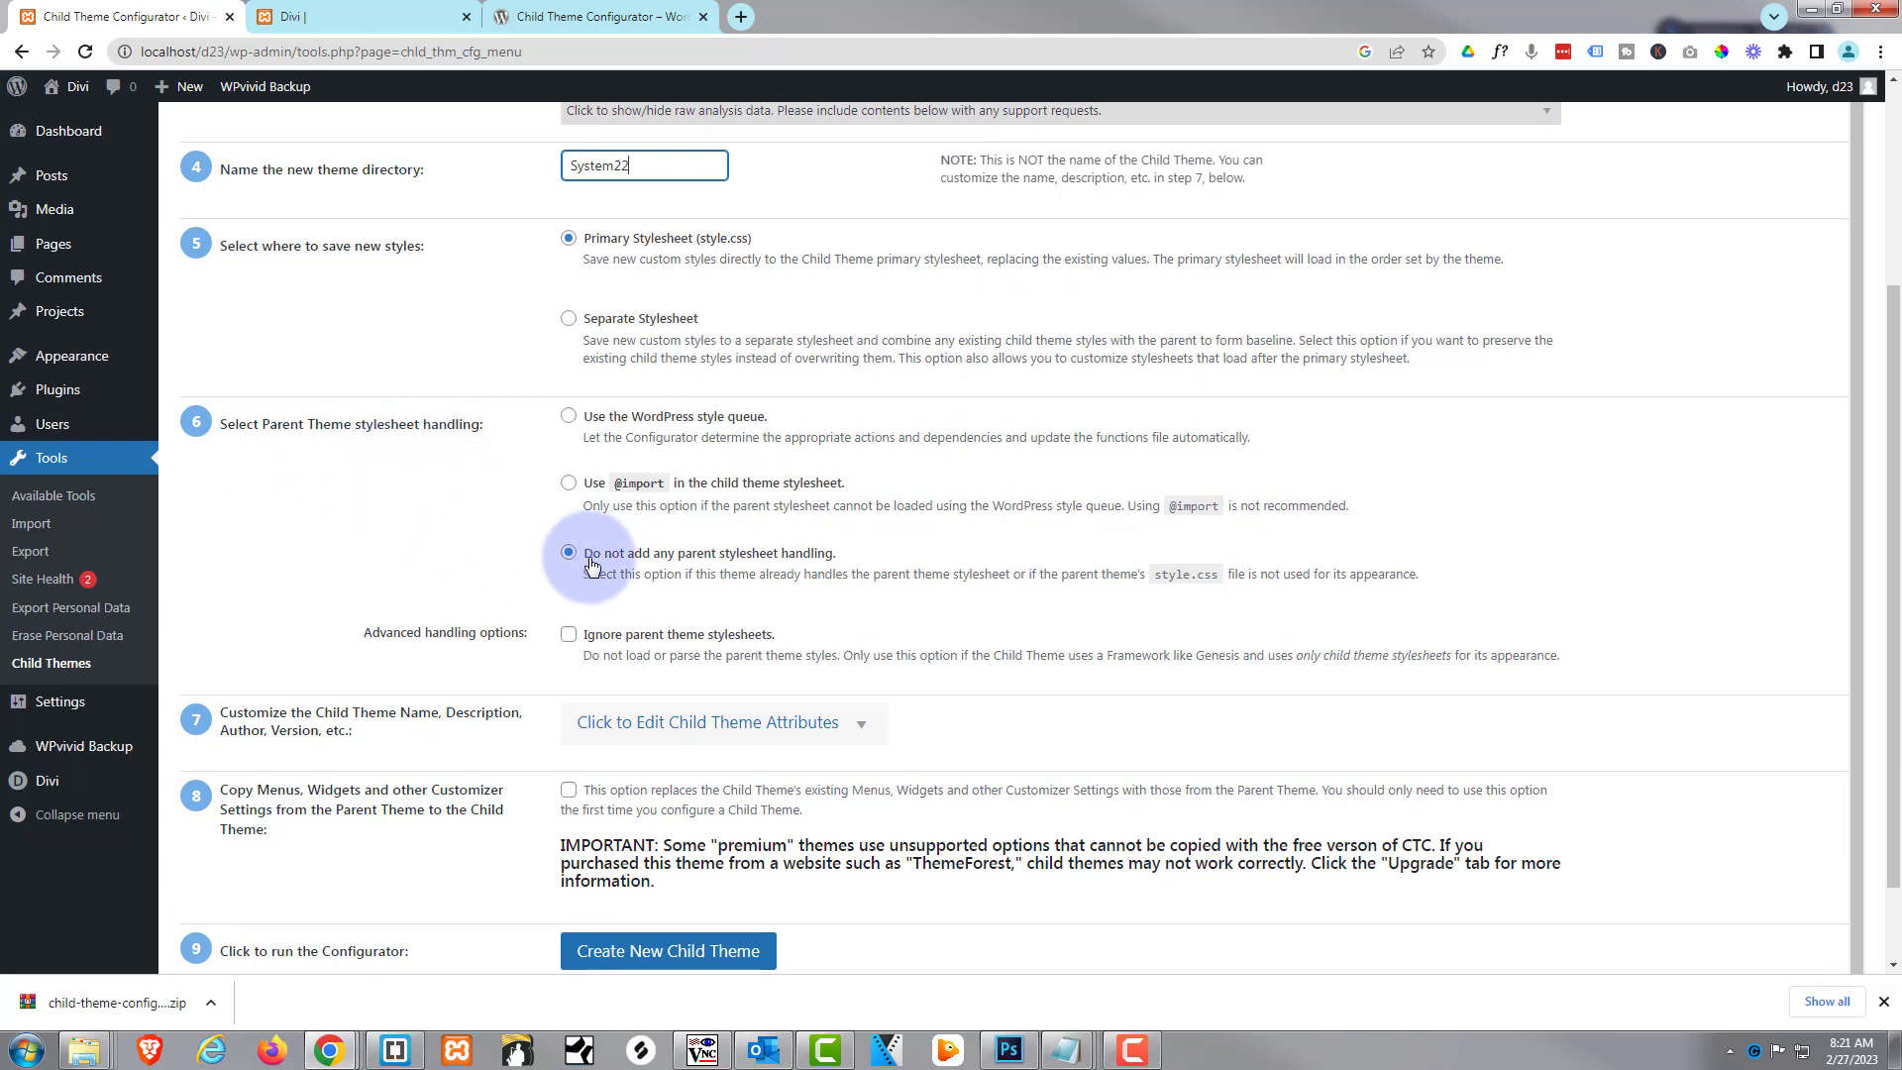
scroll(515, 550, "down", 1)
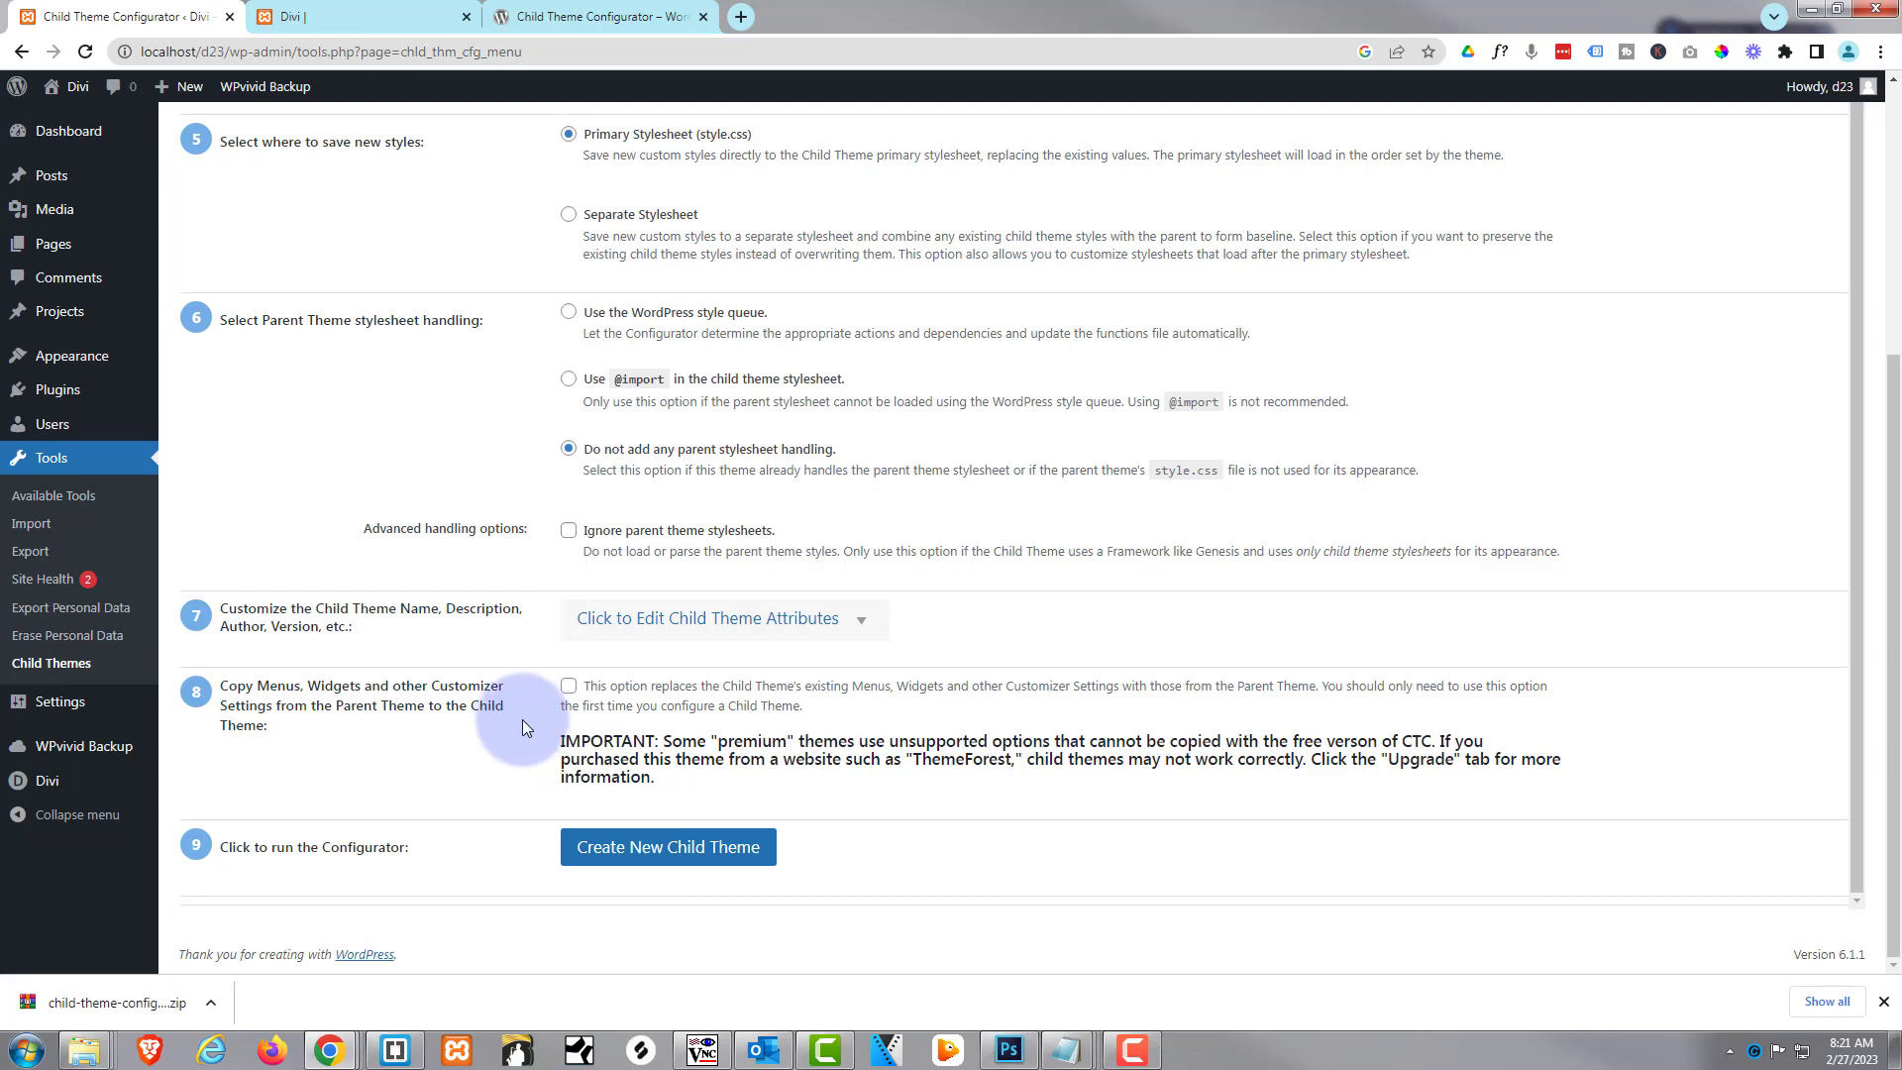
left_click(568, 685)
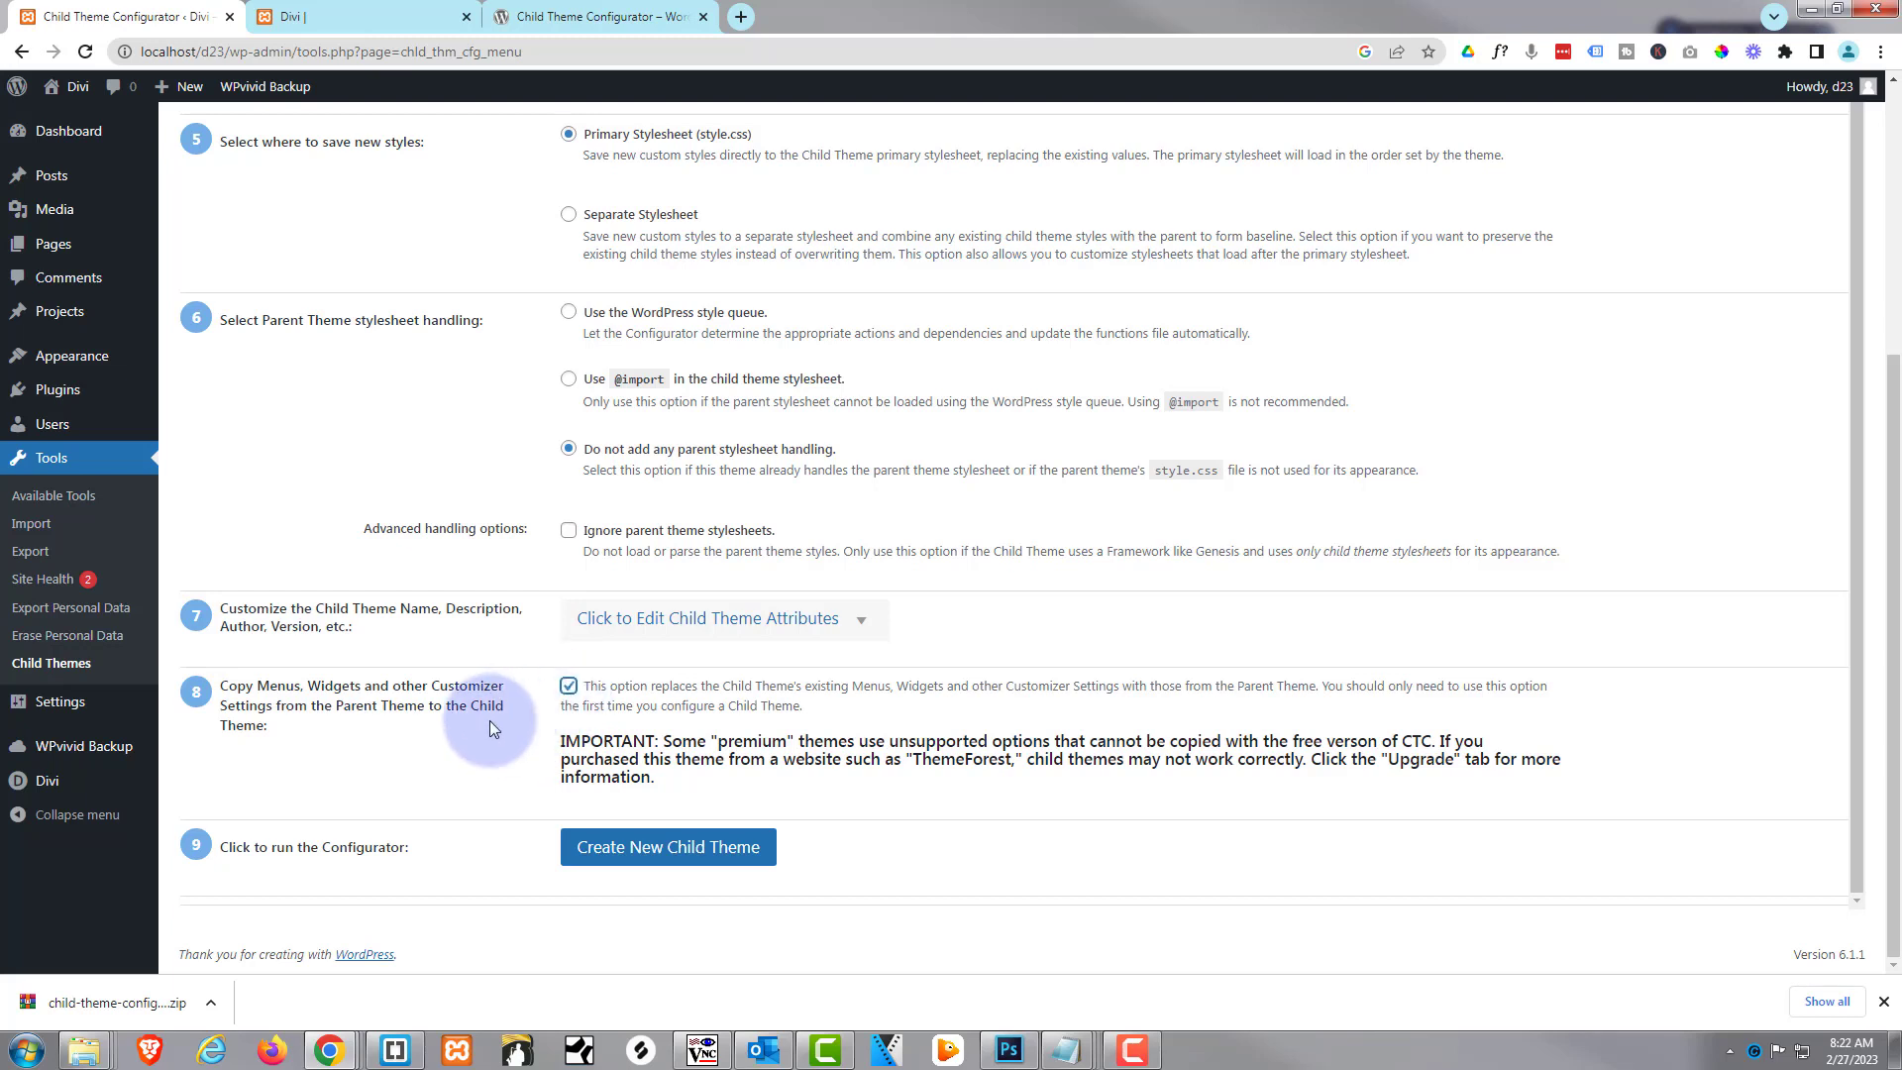
left_click(567, 686)
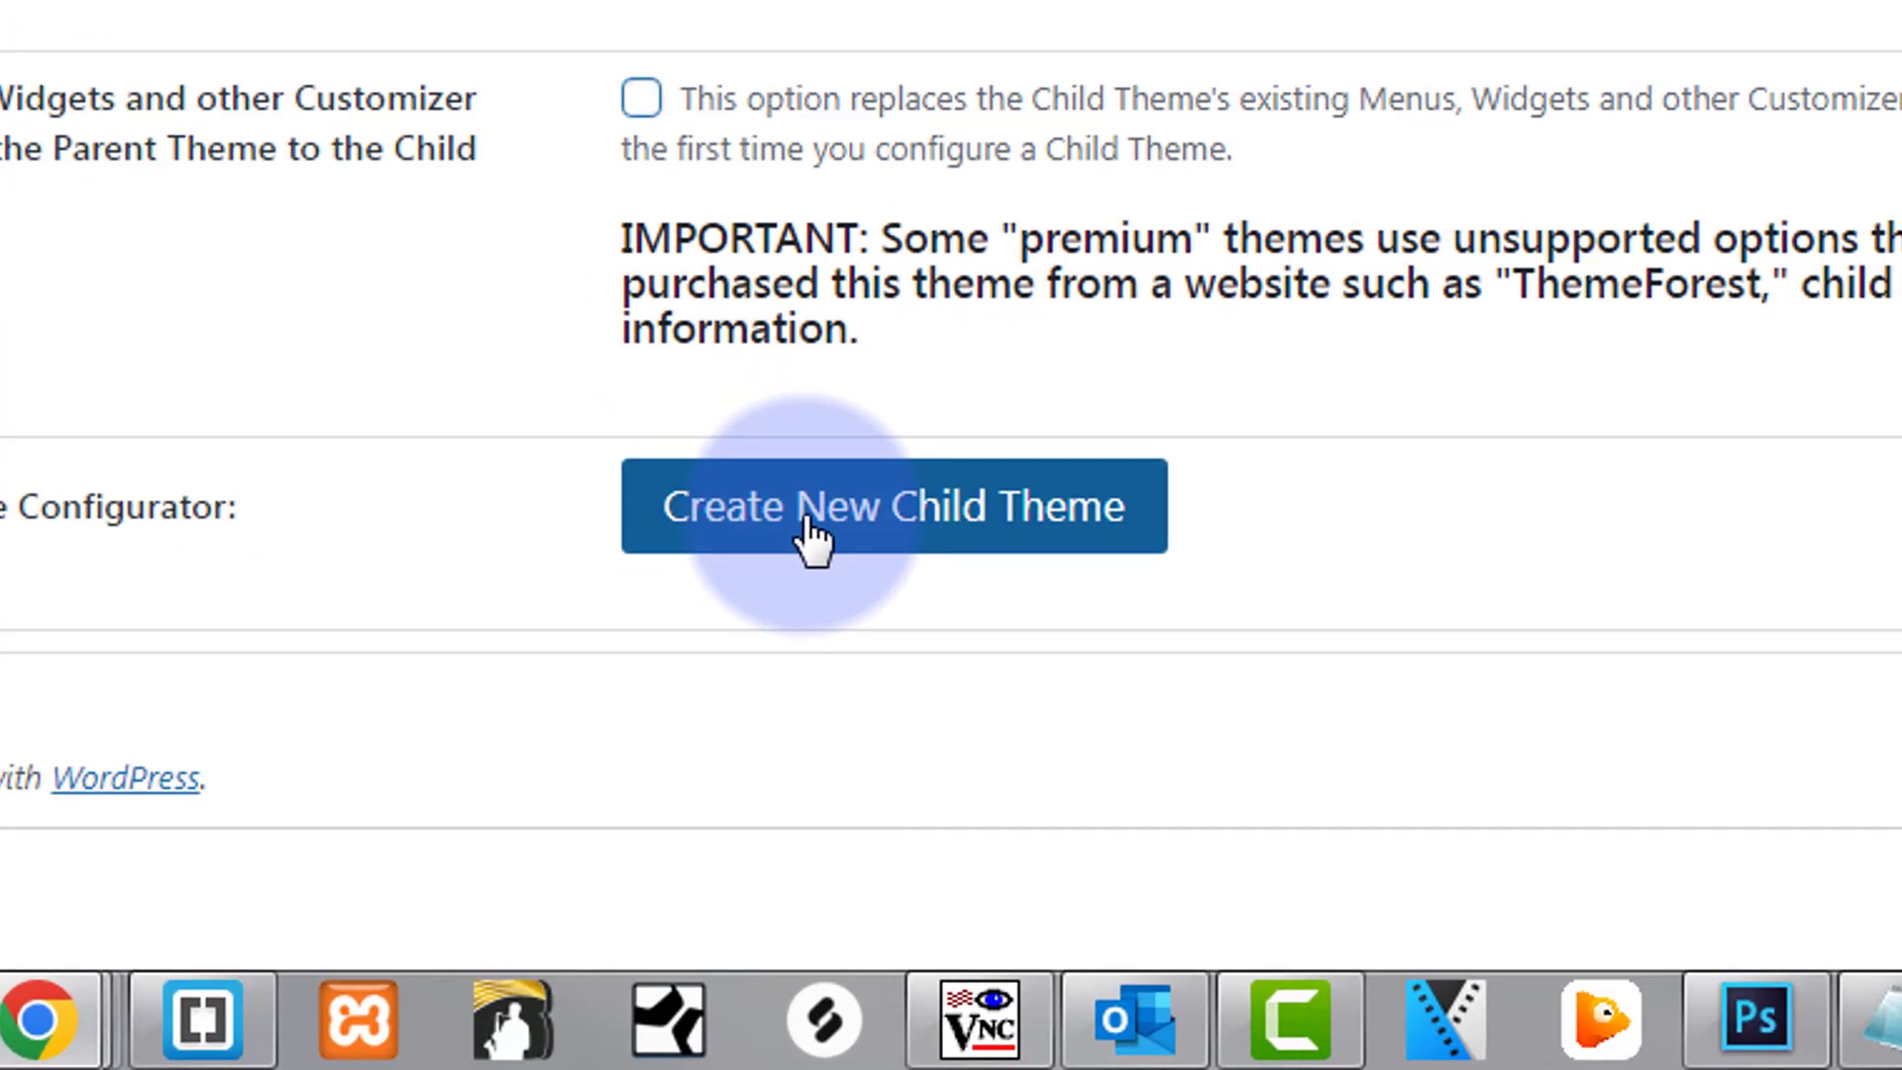
Generate the Divi Child theme with Create New Child Theme.
left_click(810, 540)
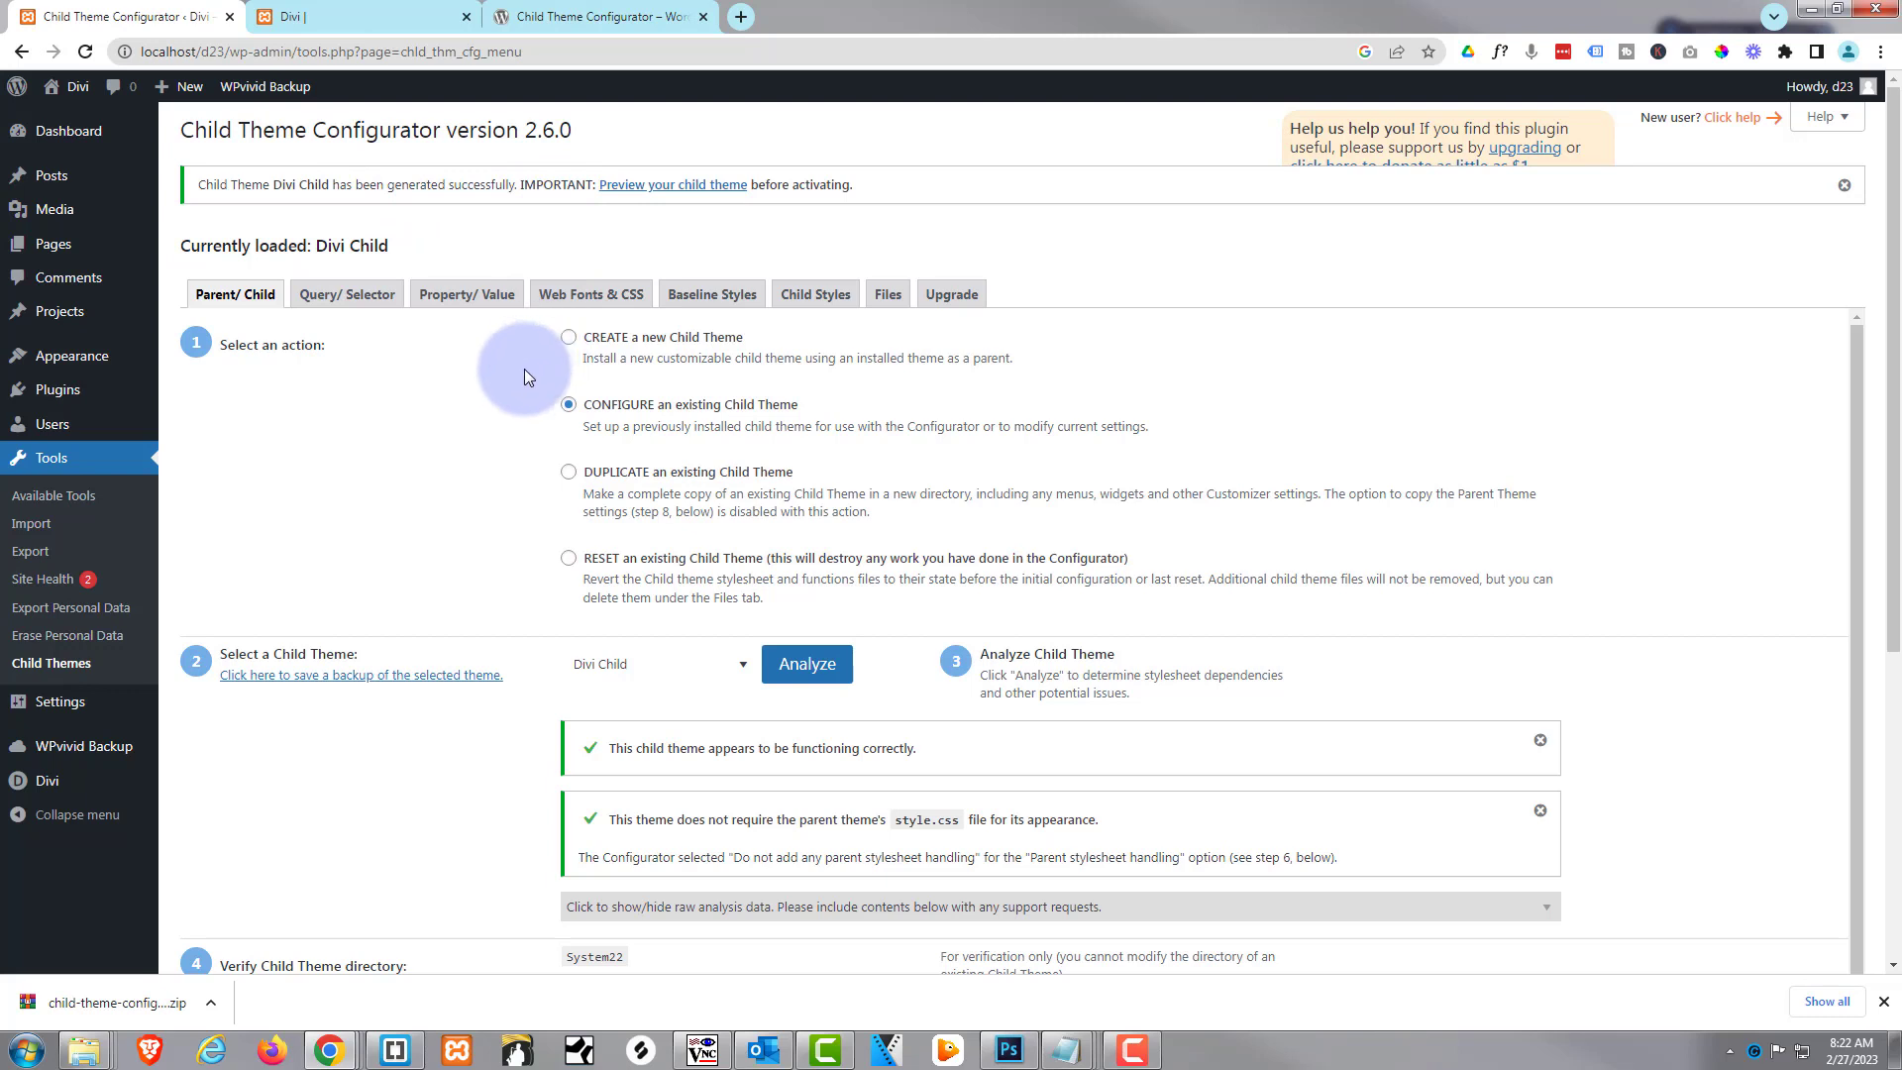
Preview the site under Divi Child, then activate and publish it and exit the Customizer.
left_click(669, 188)
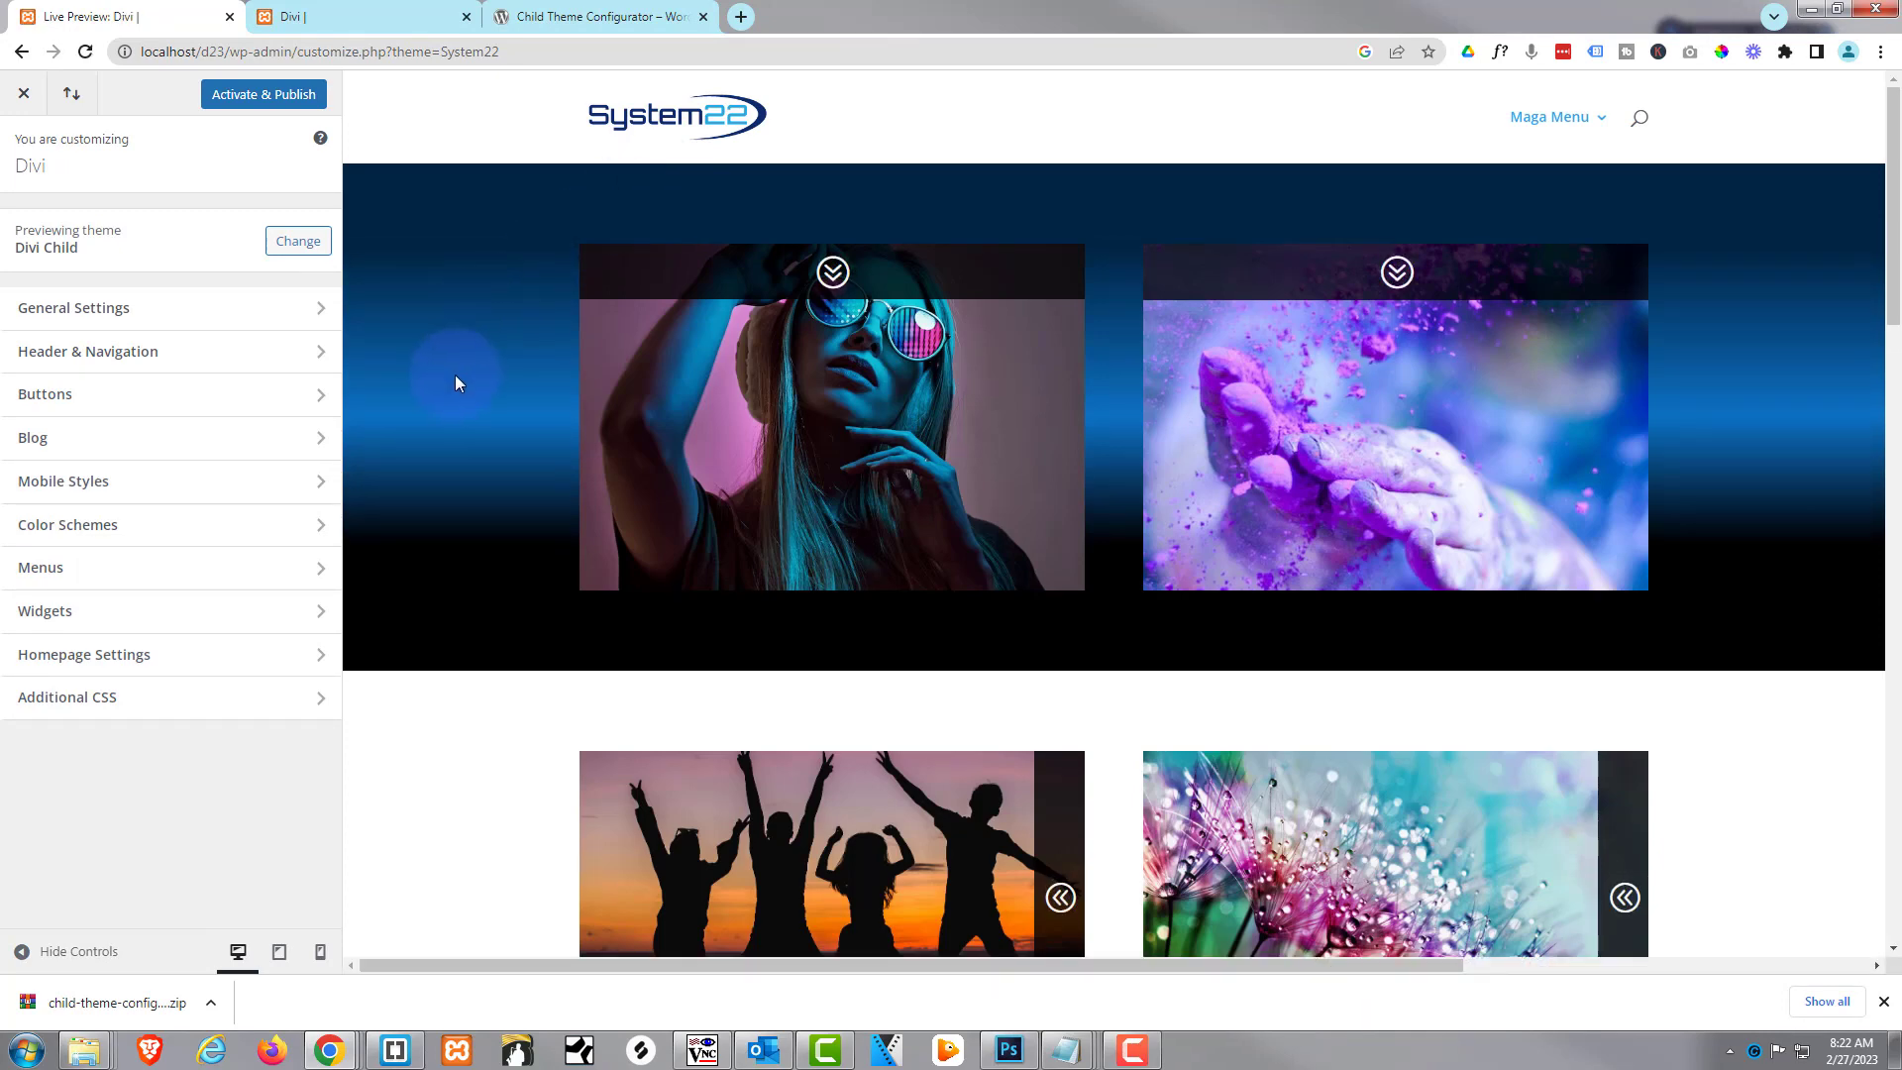
scroll(418, 436, "down", 15)
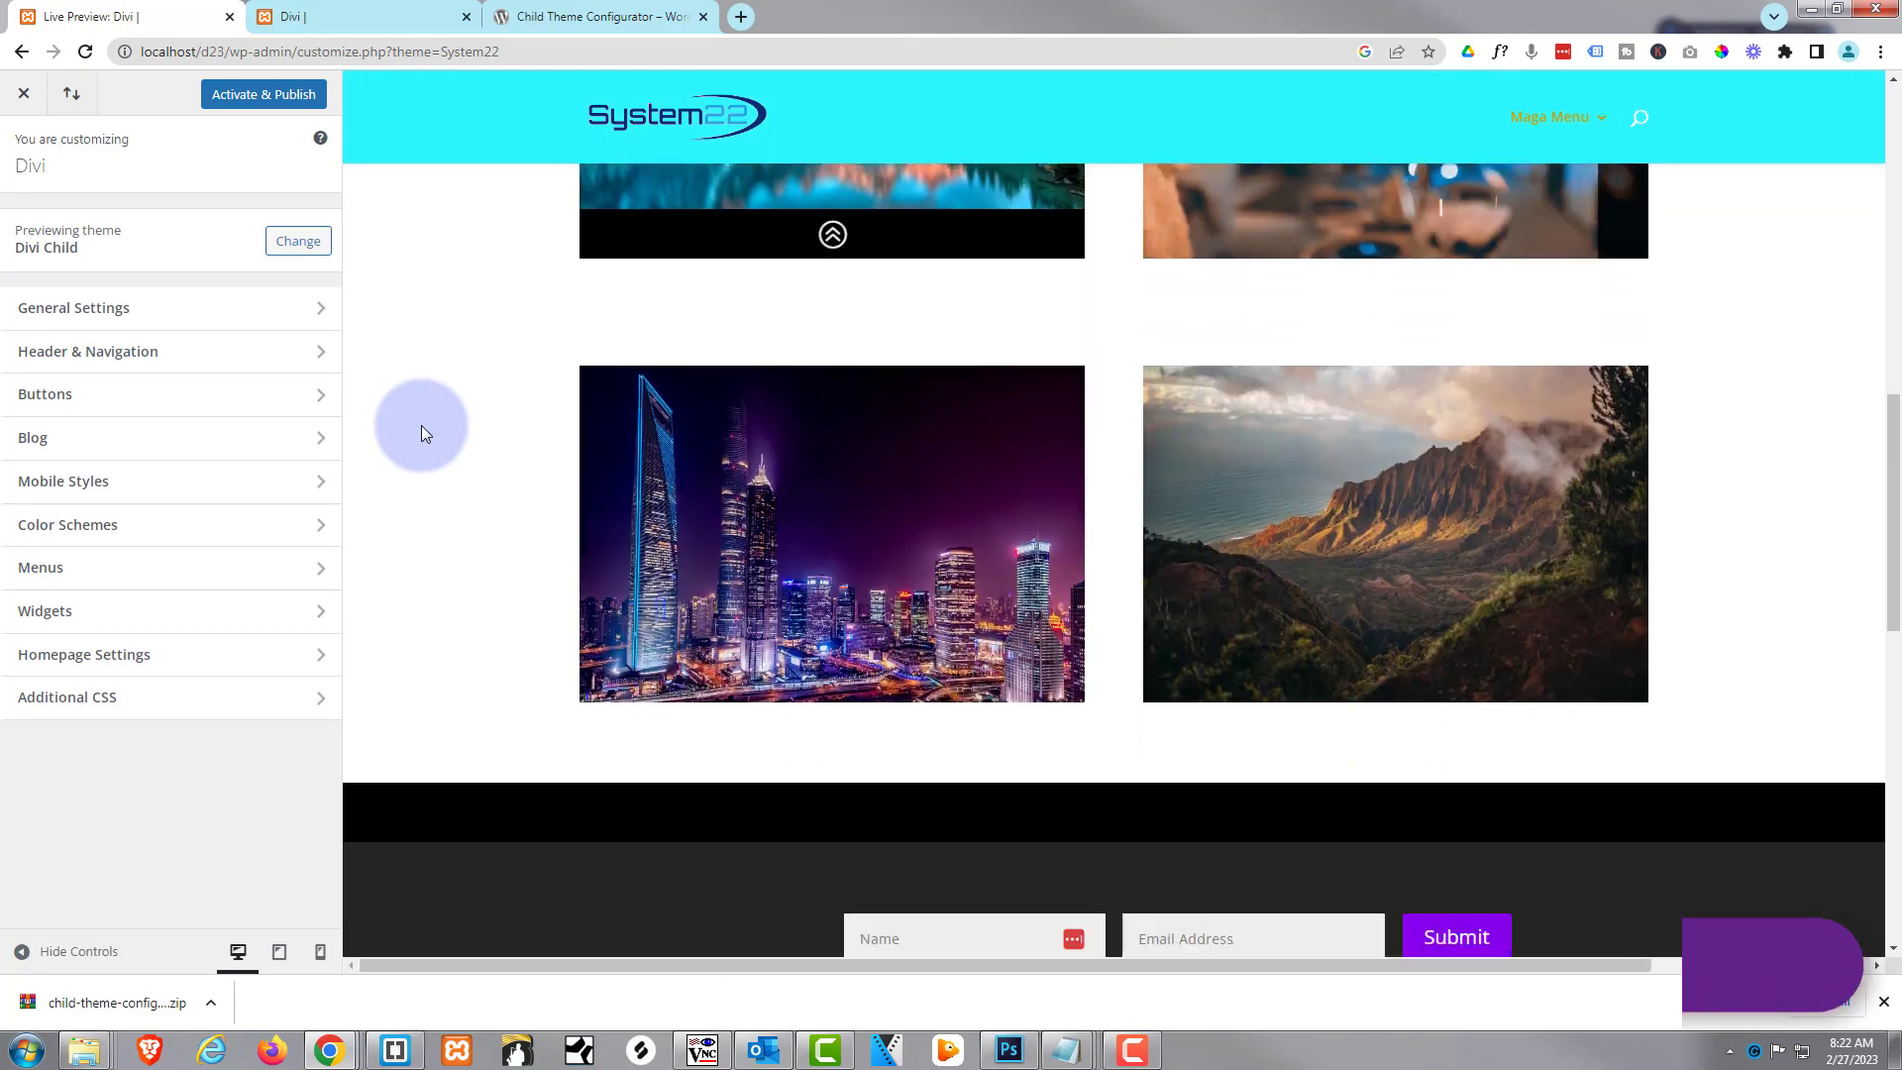
scroll(420, 425, "up", 10)
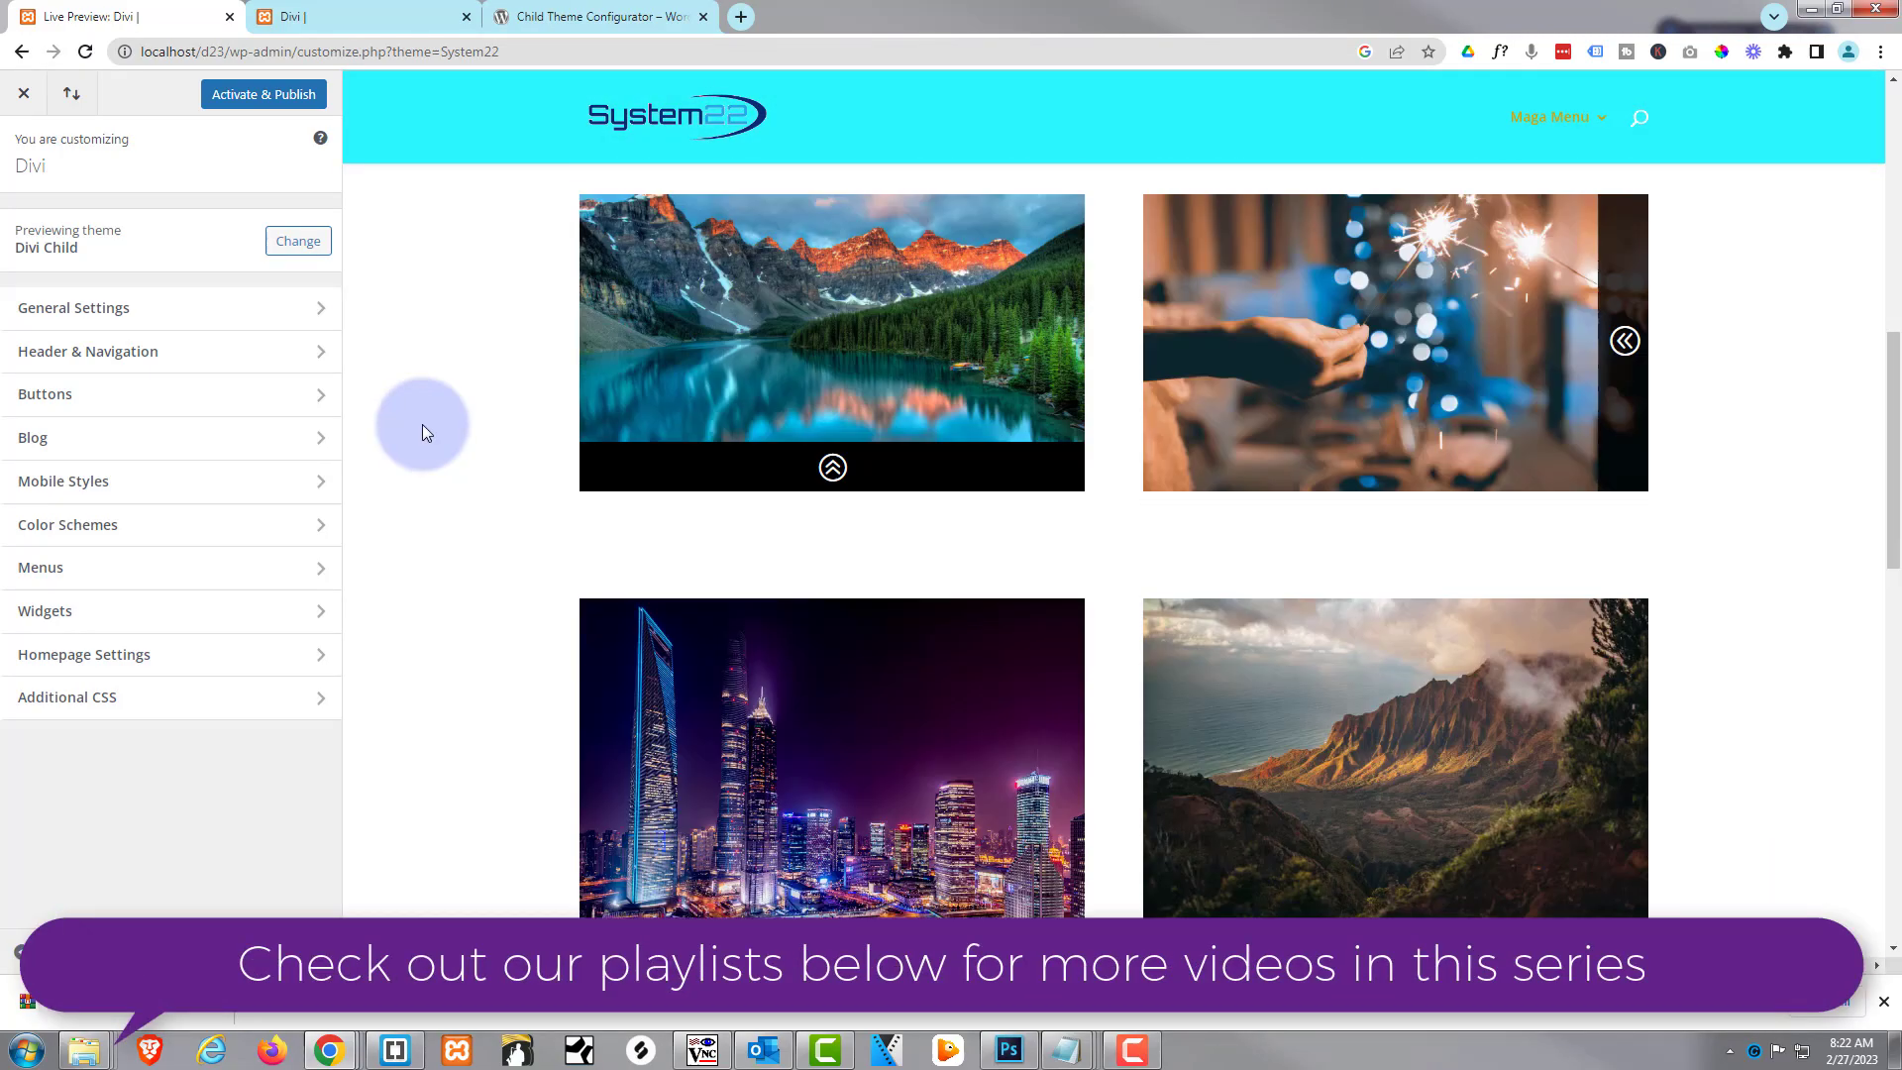
scroll(424, 424, "up", 5)
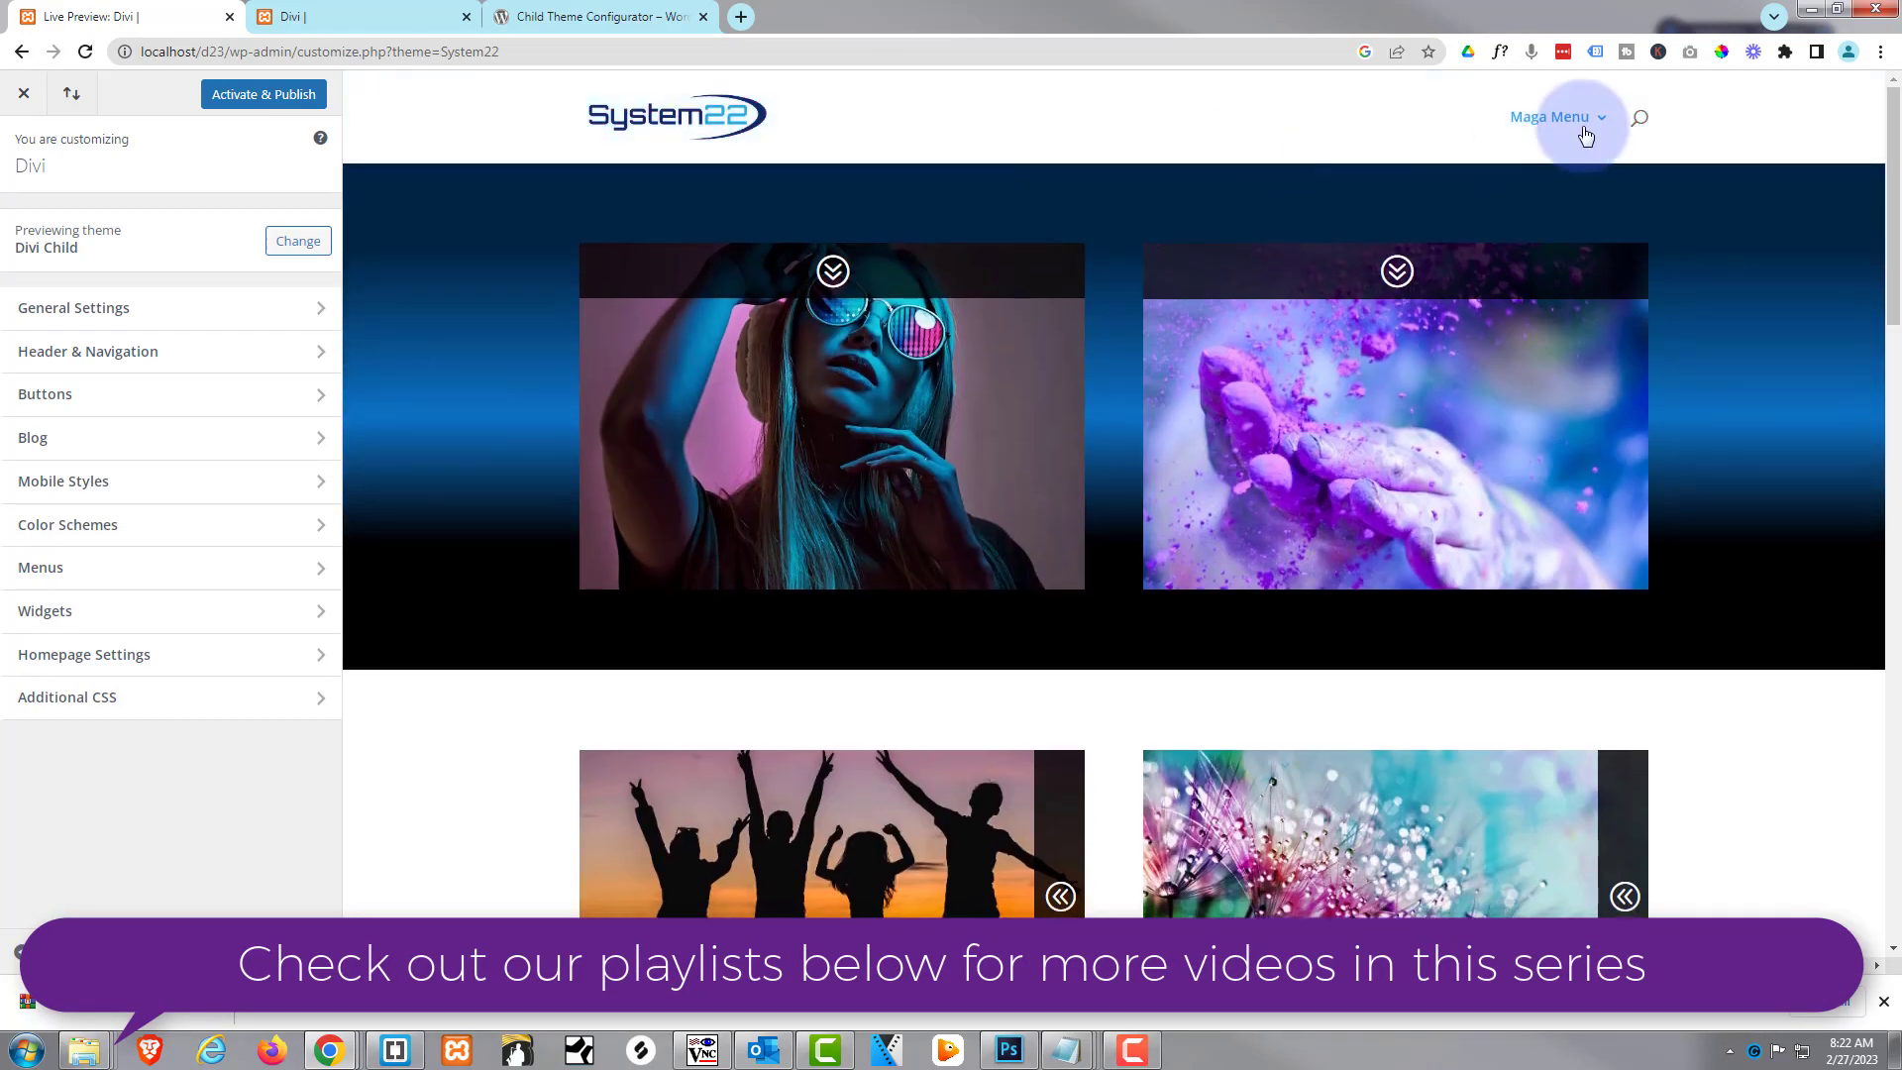
mouse_move(1602, 121)
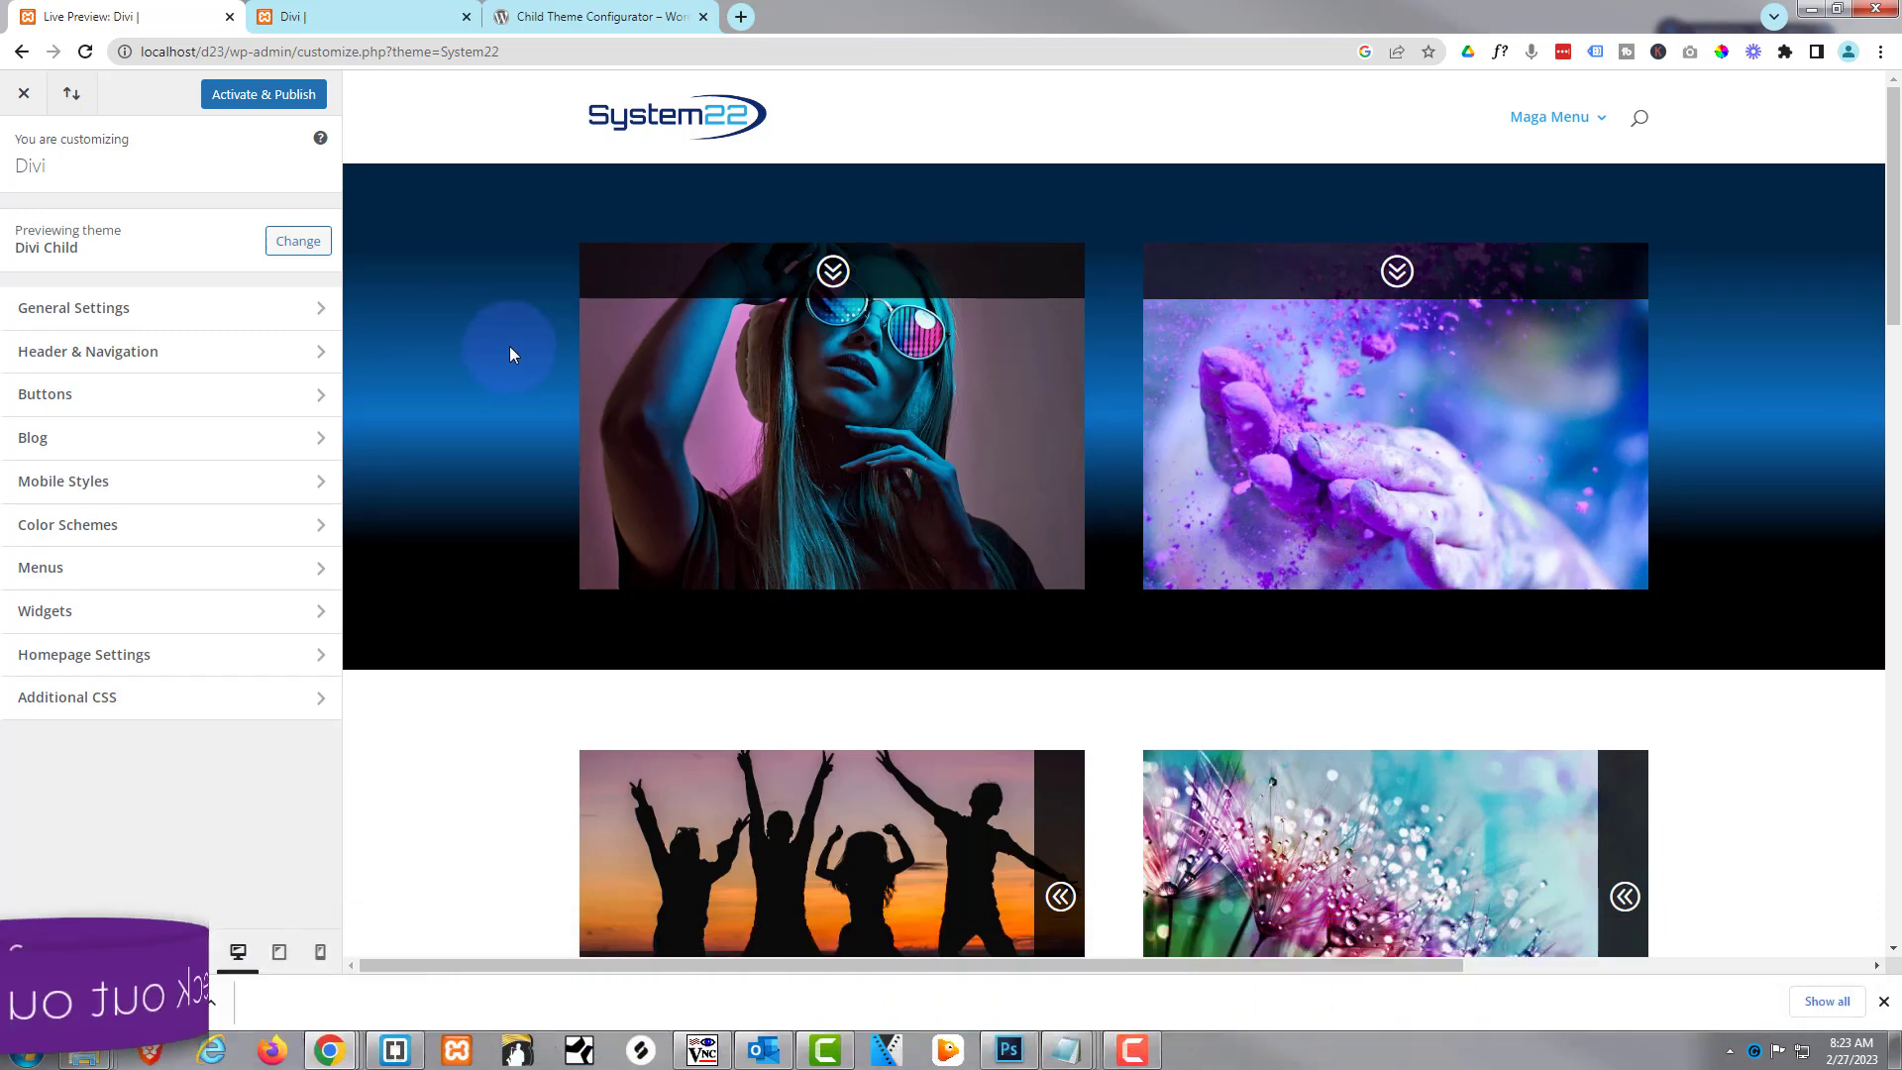
scroll(508, 353, "down", 5)
scroll(508, 346, "up", 5)
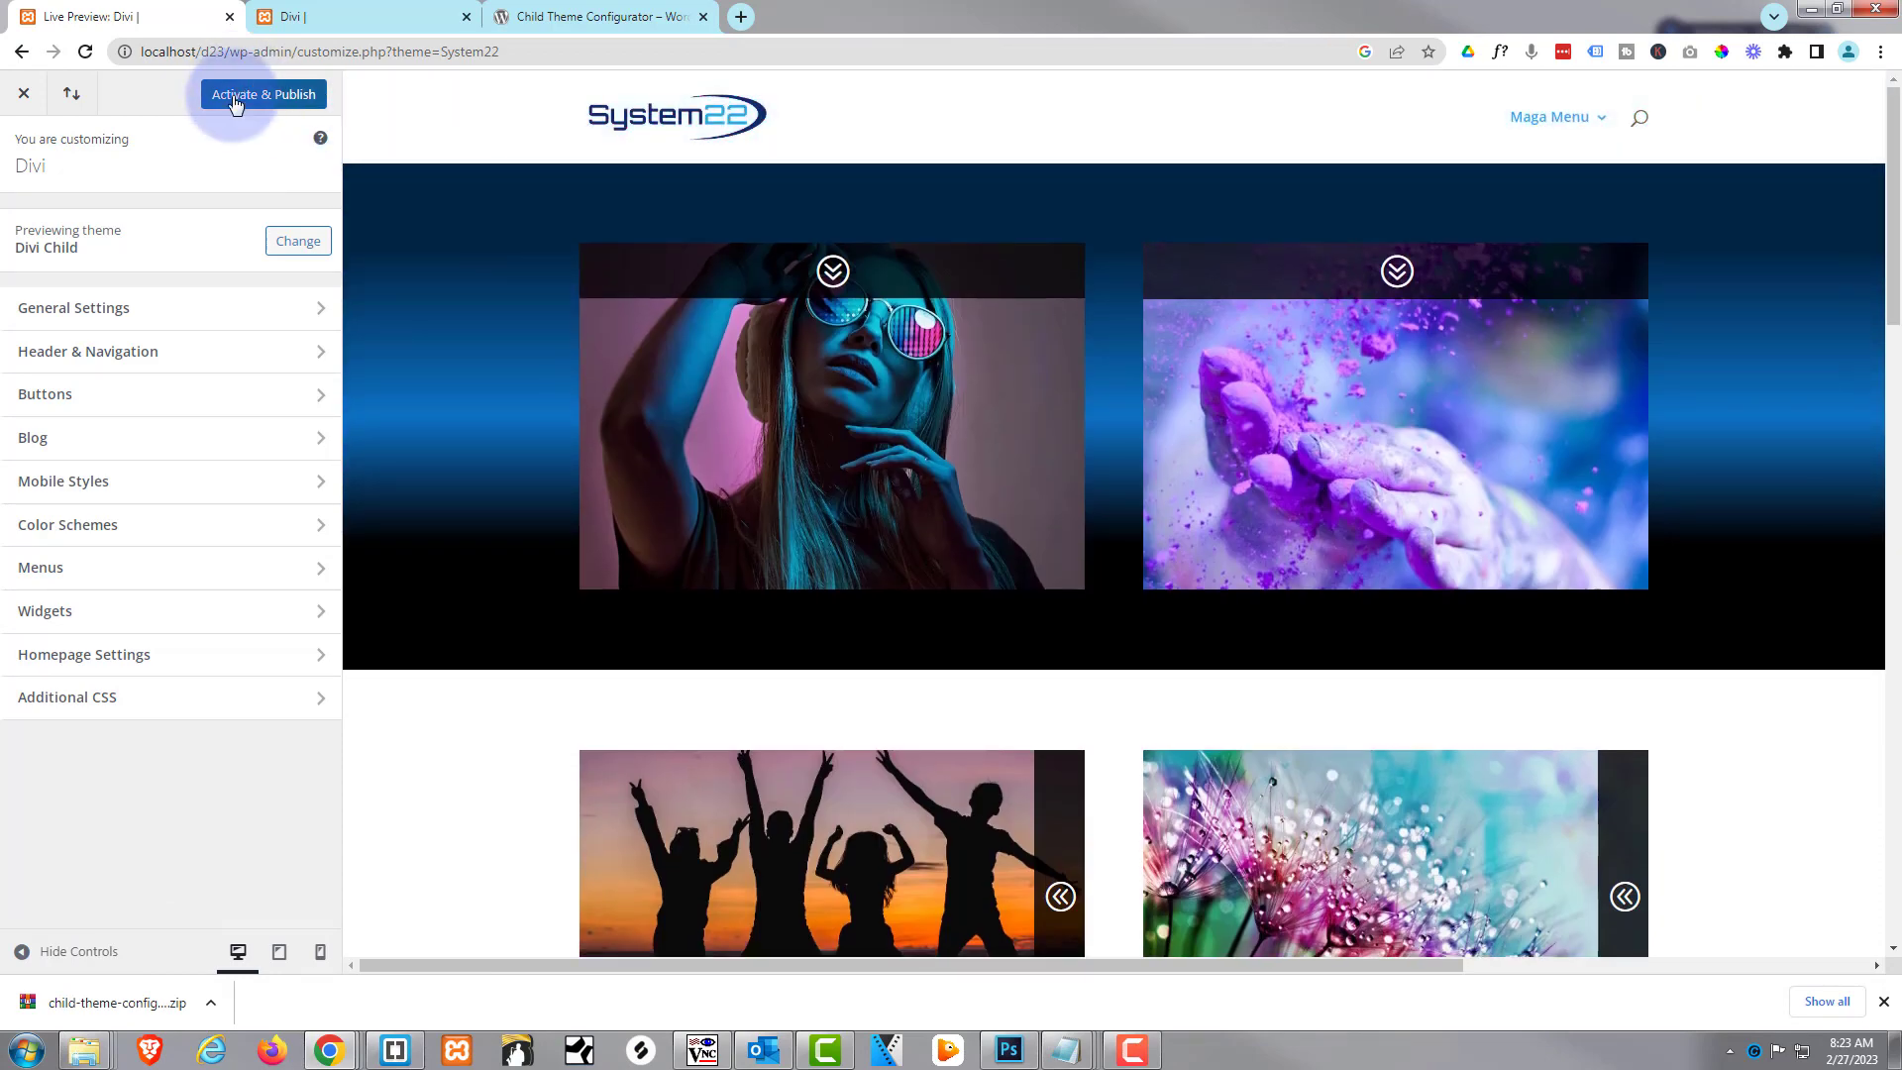
left_click(234, 99)
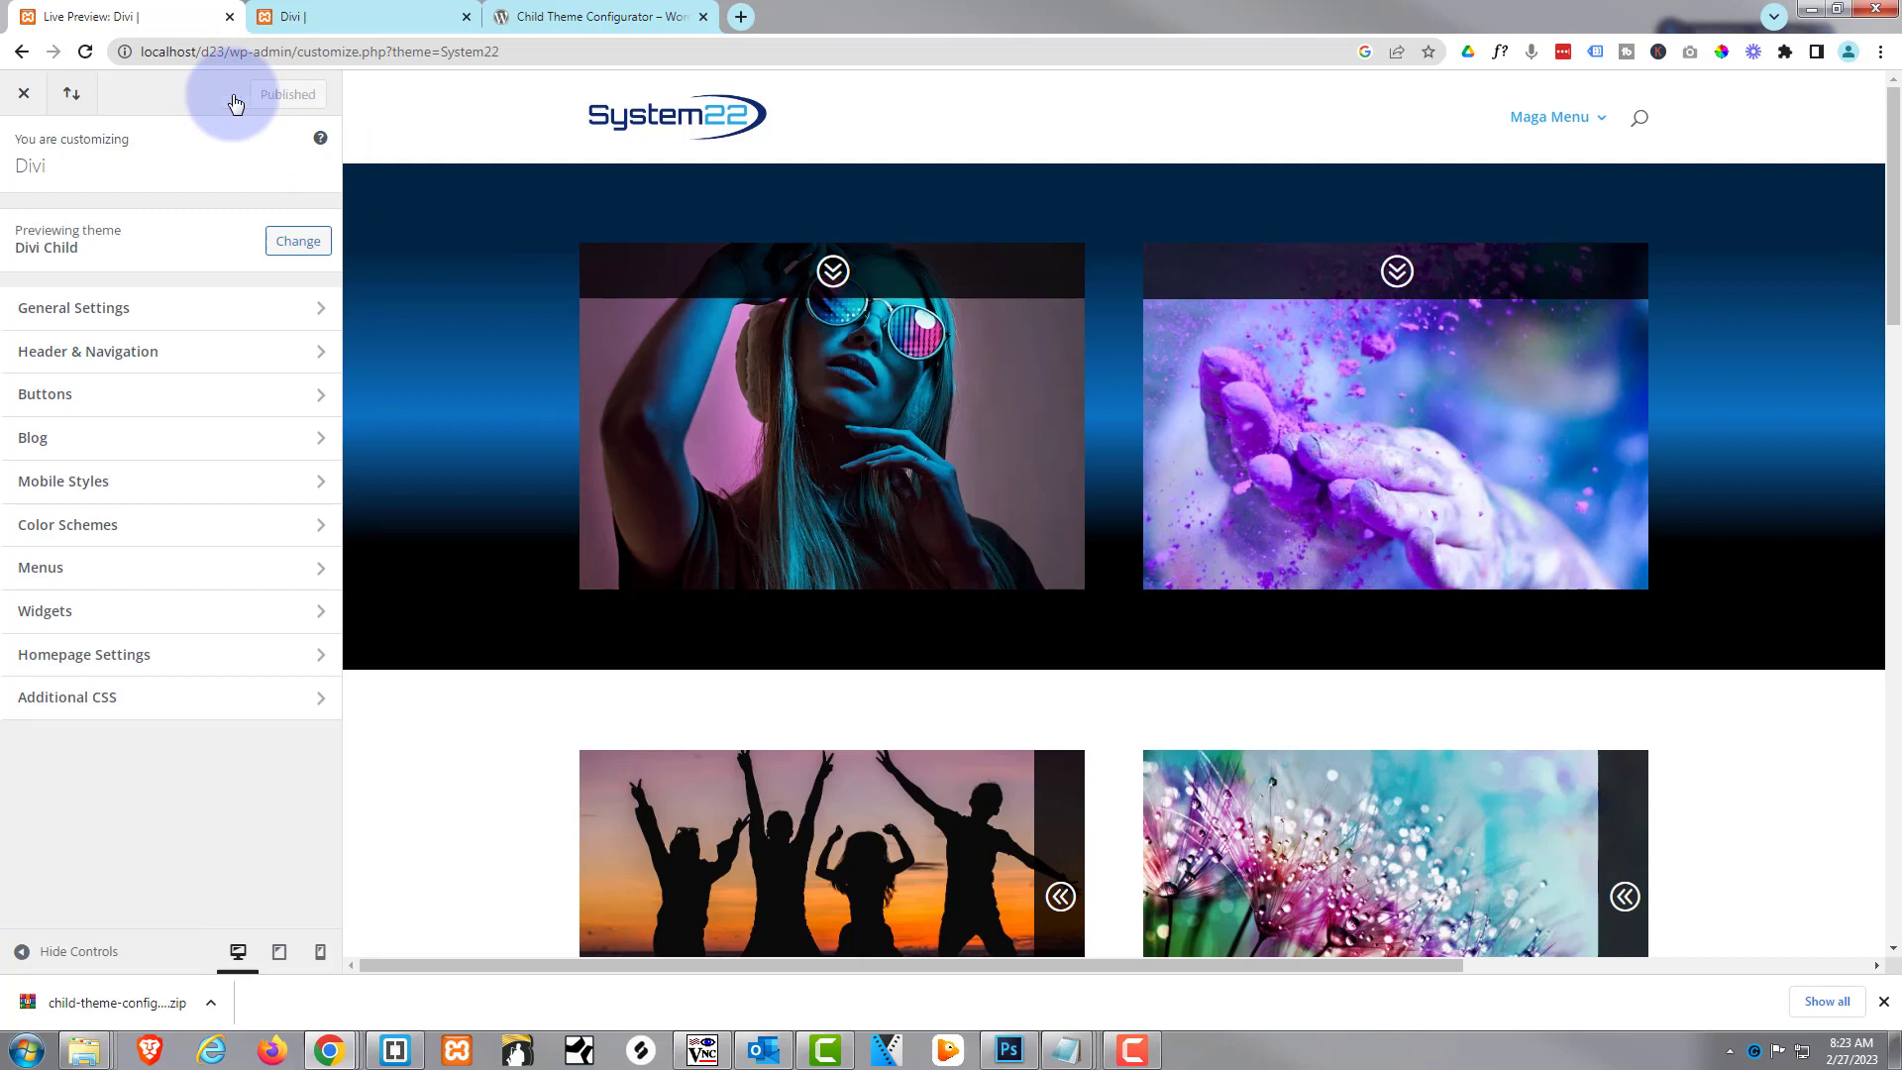
left_click(24, 95)
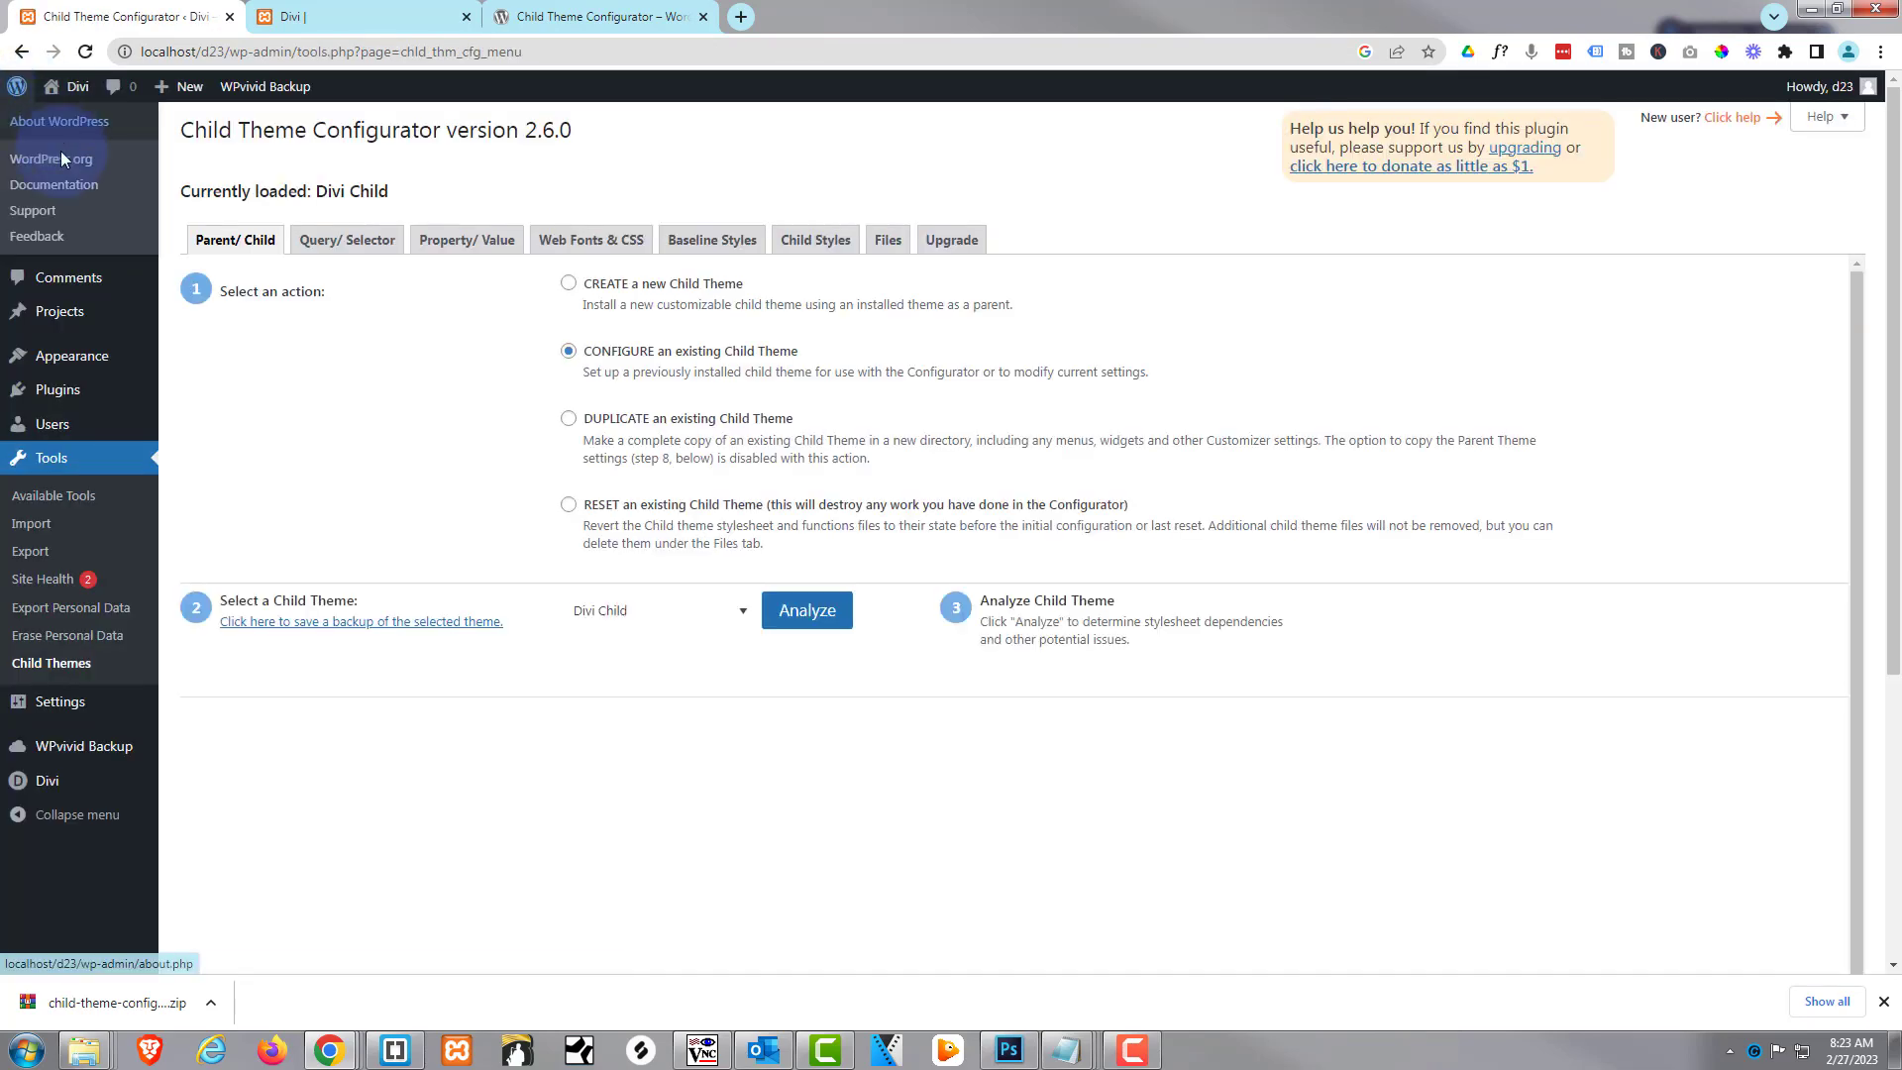
Go to Appearance > Themes to see Divi Child active beside Divi and Twenty Twenty-Three.
mouse_move(65, 368)
left_click(231, 365)
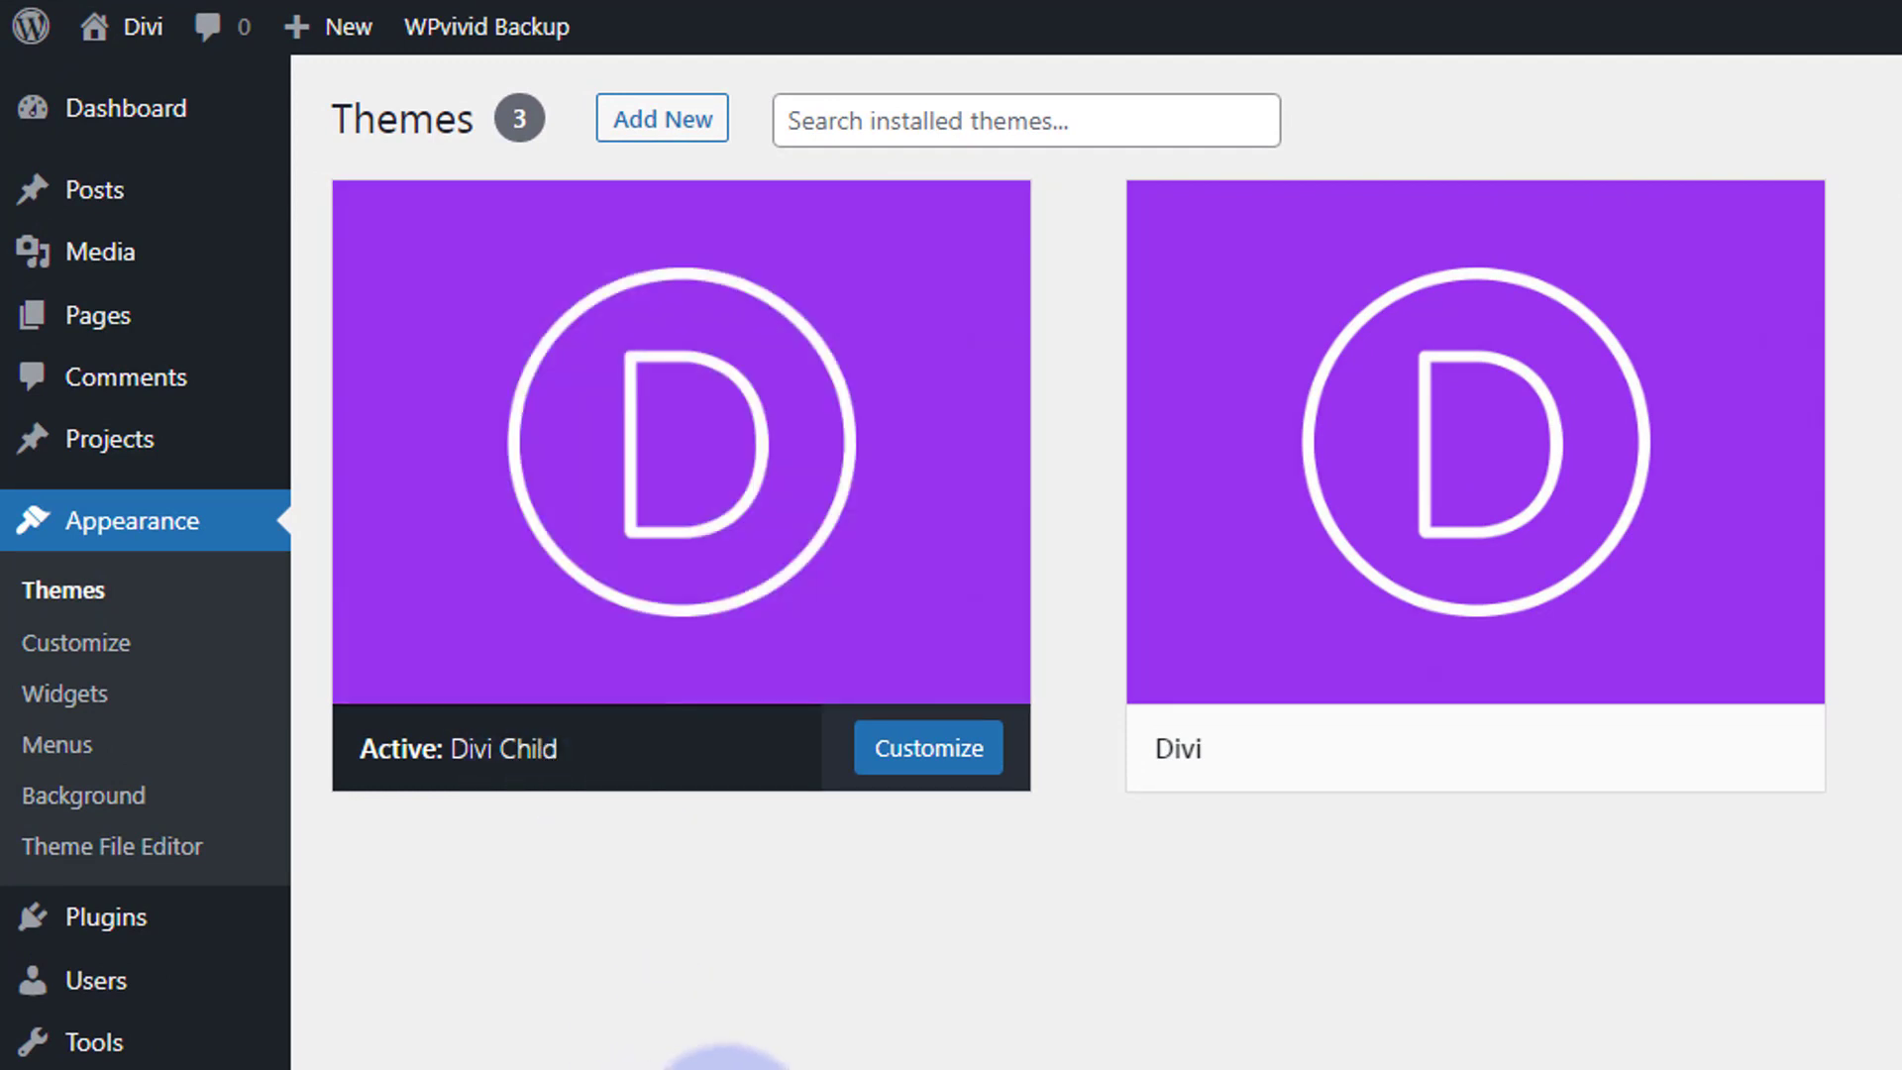
mouse_move(750, 567)
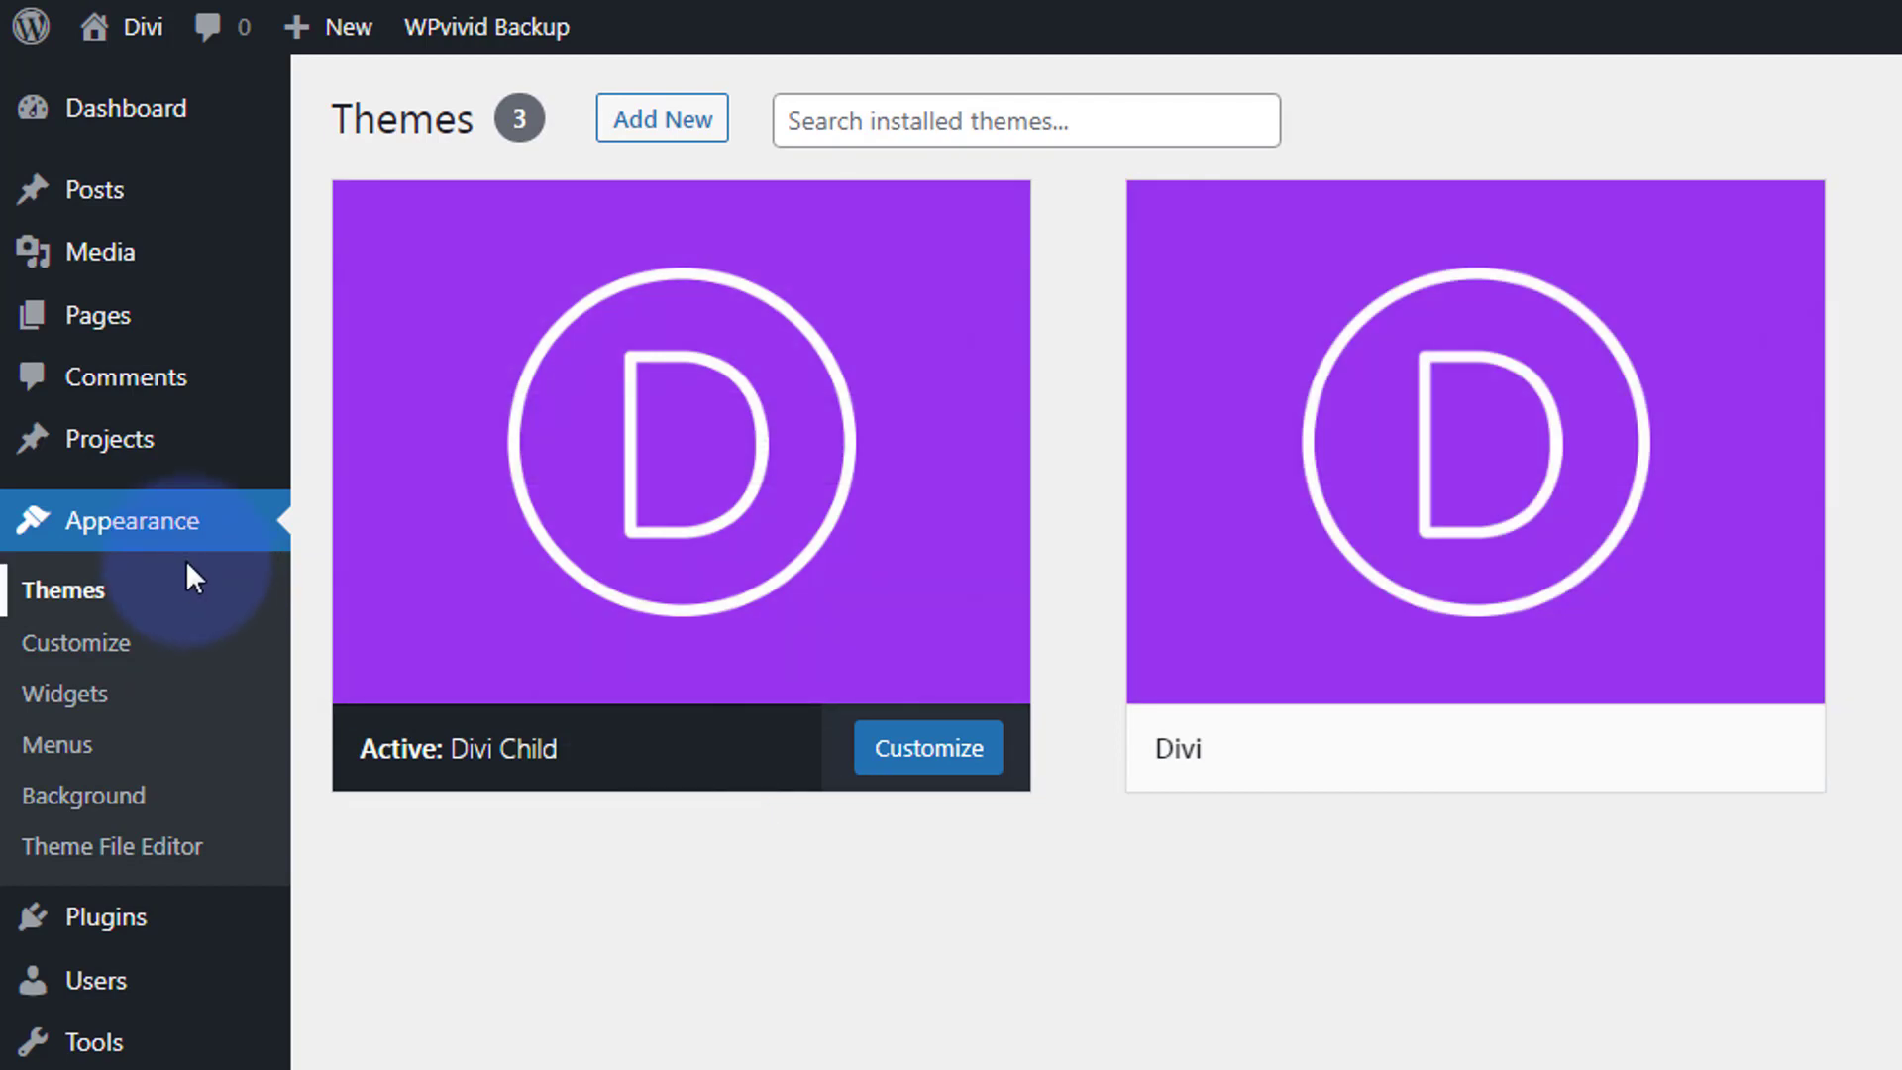
Open Divi Child's functions.php in the Theme File Editor and place the cursor on line 18.
left_click(87, 862)
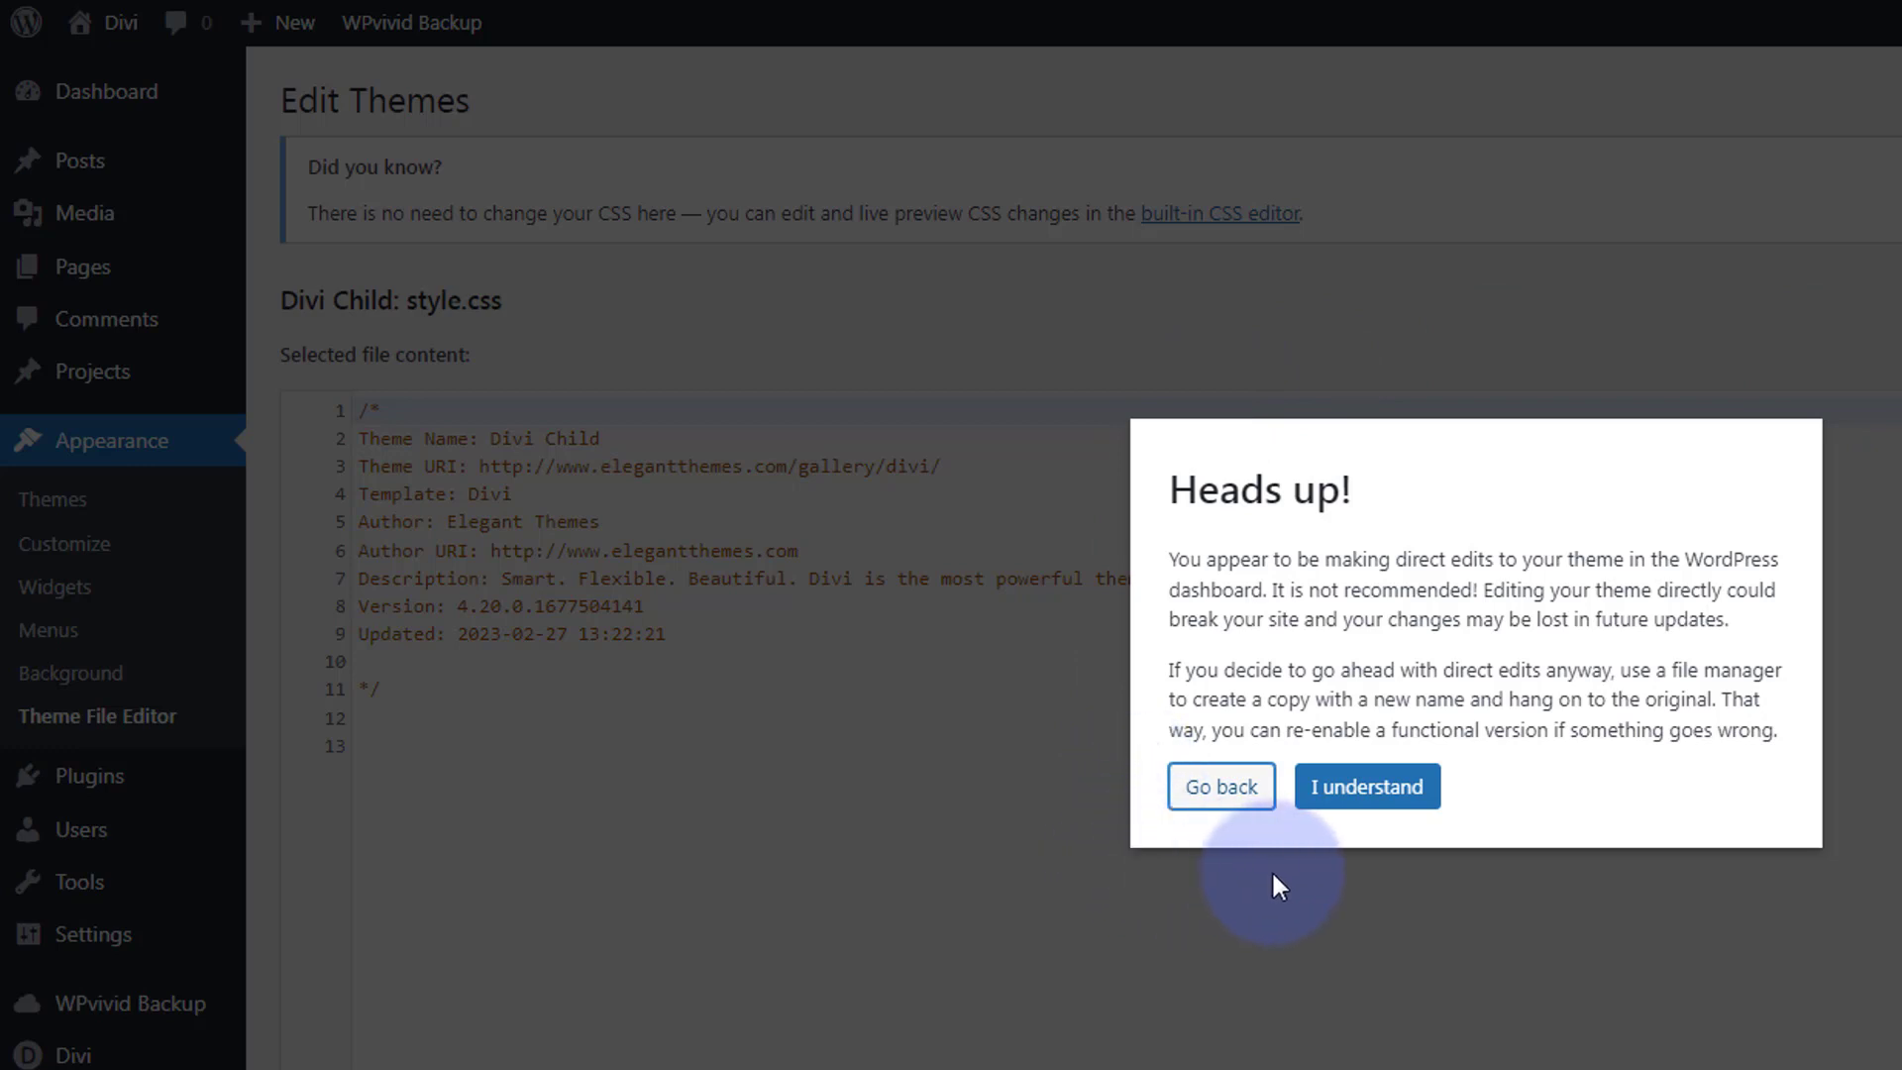
left_click(1353, 778)
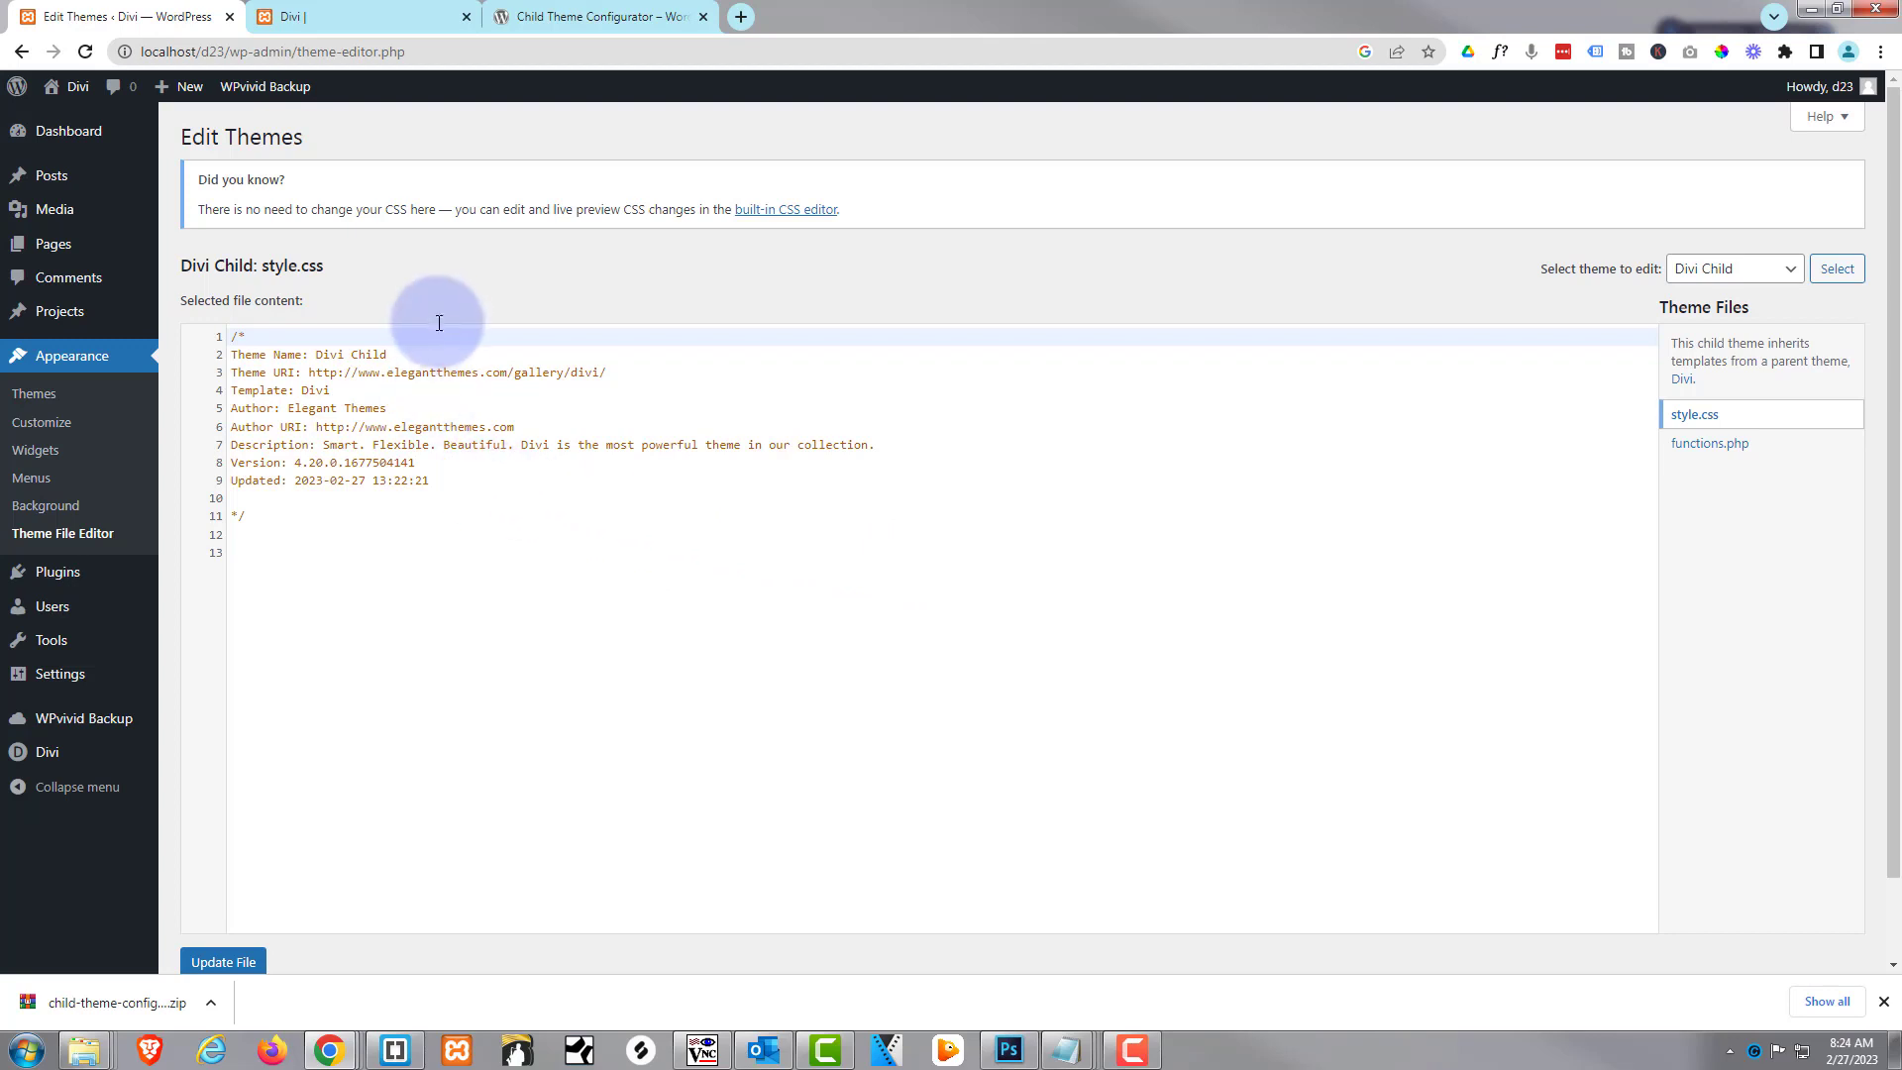
left_click(1707, 453)
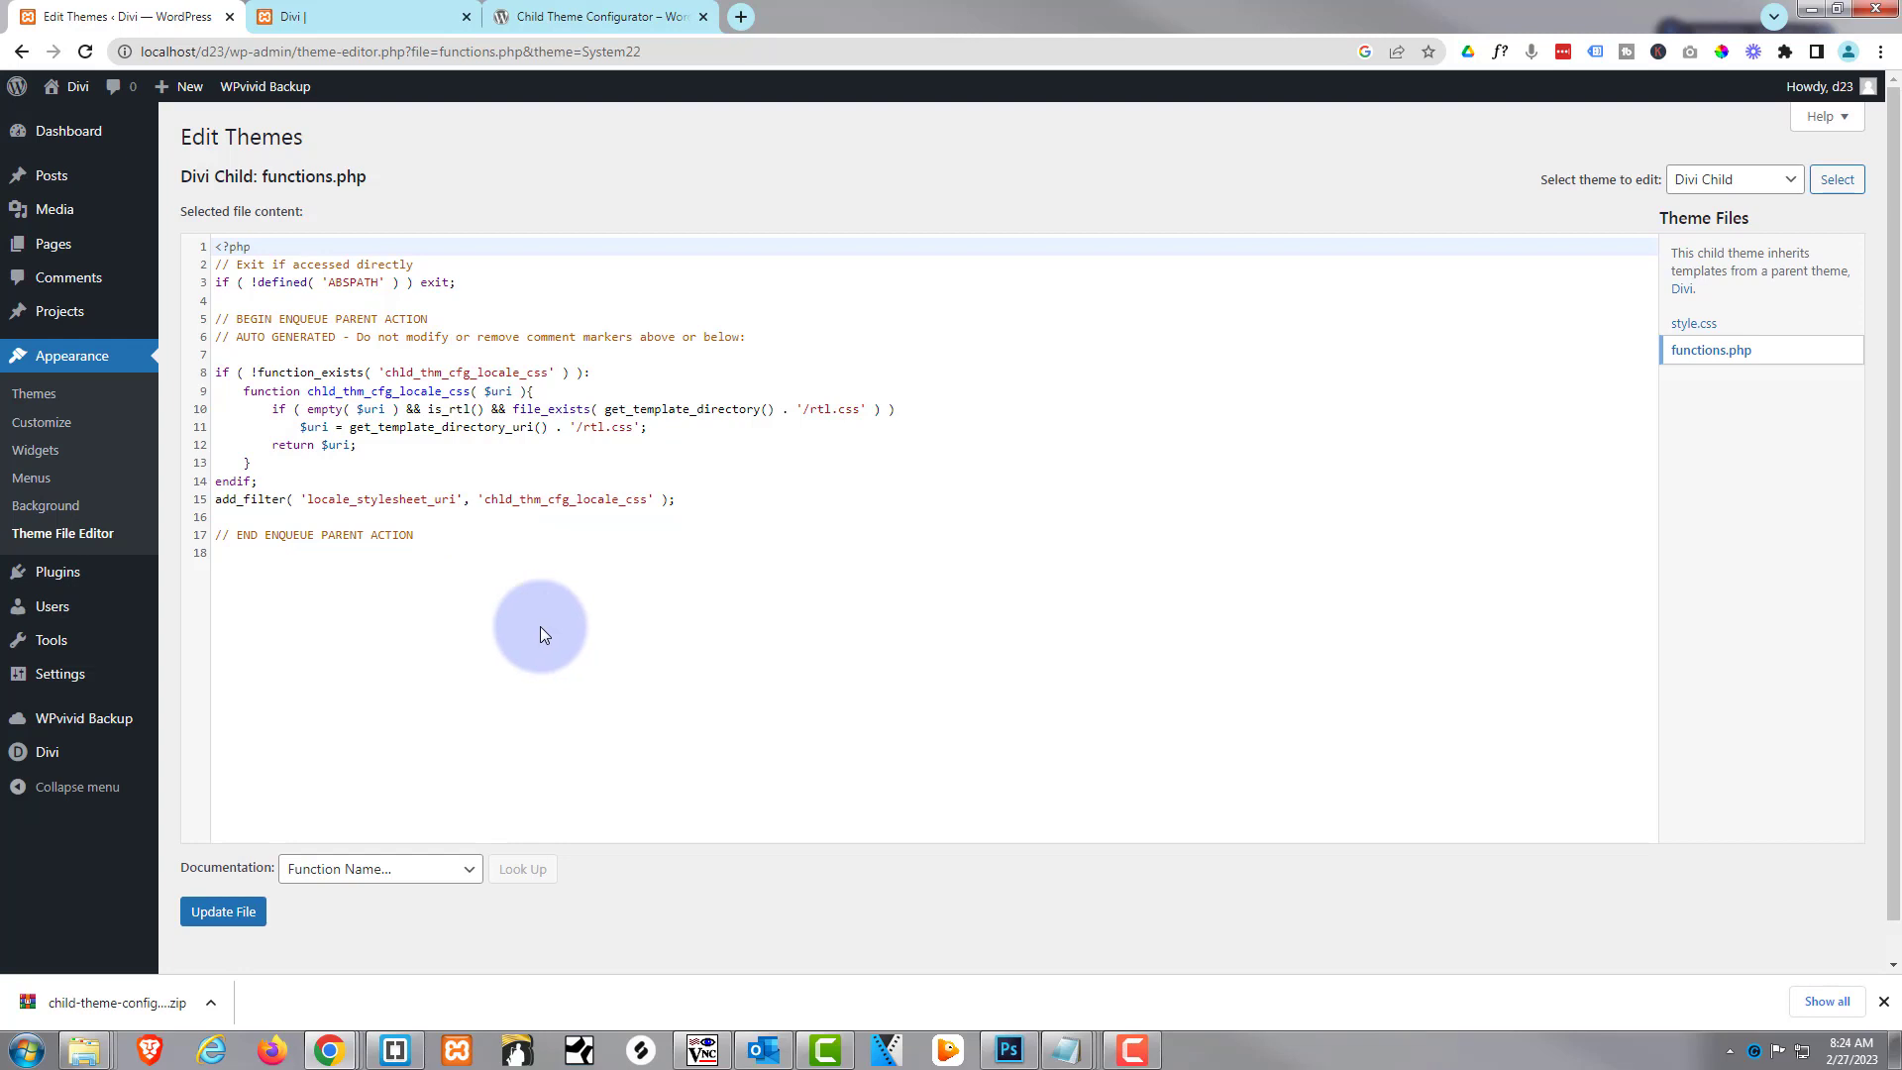
left_click(247, 579)
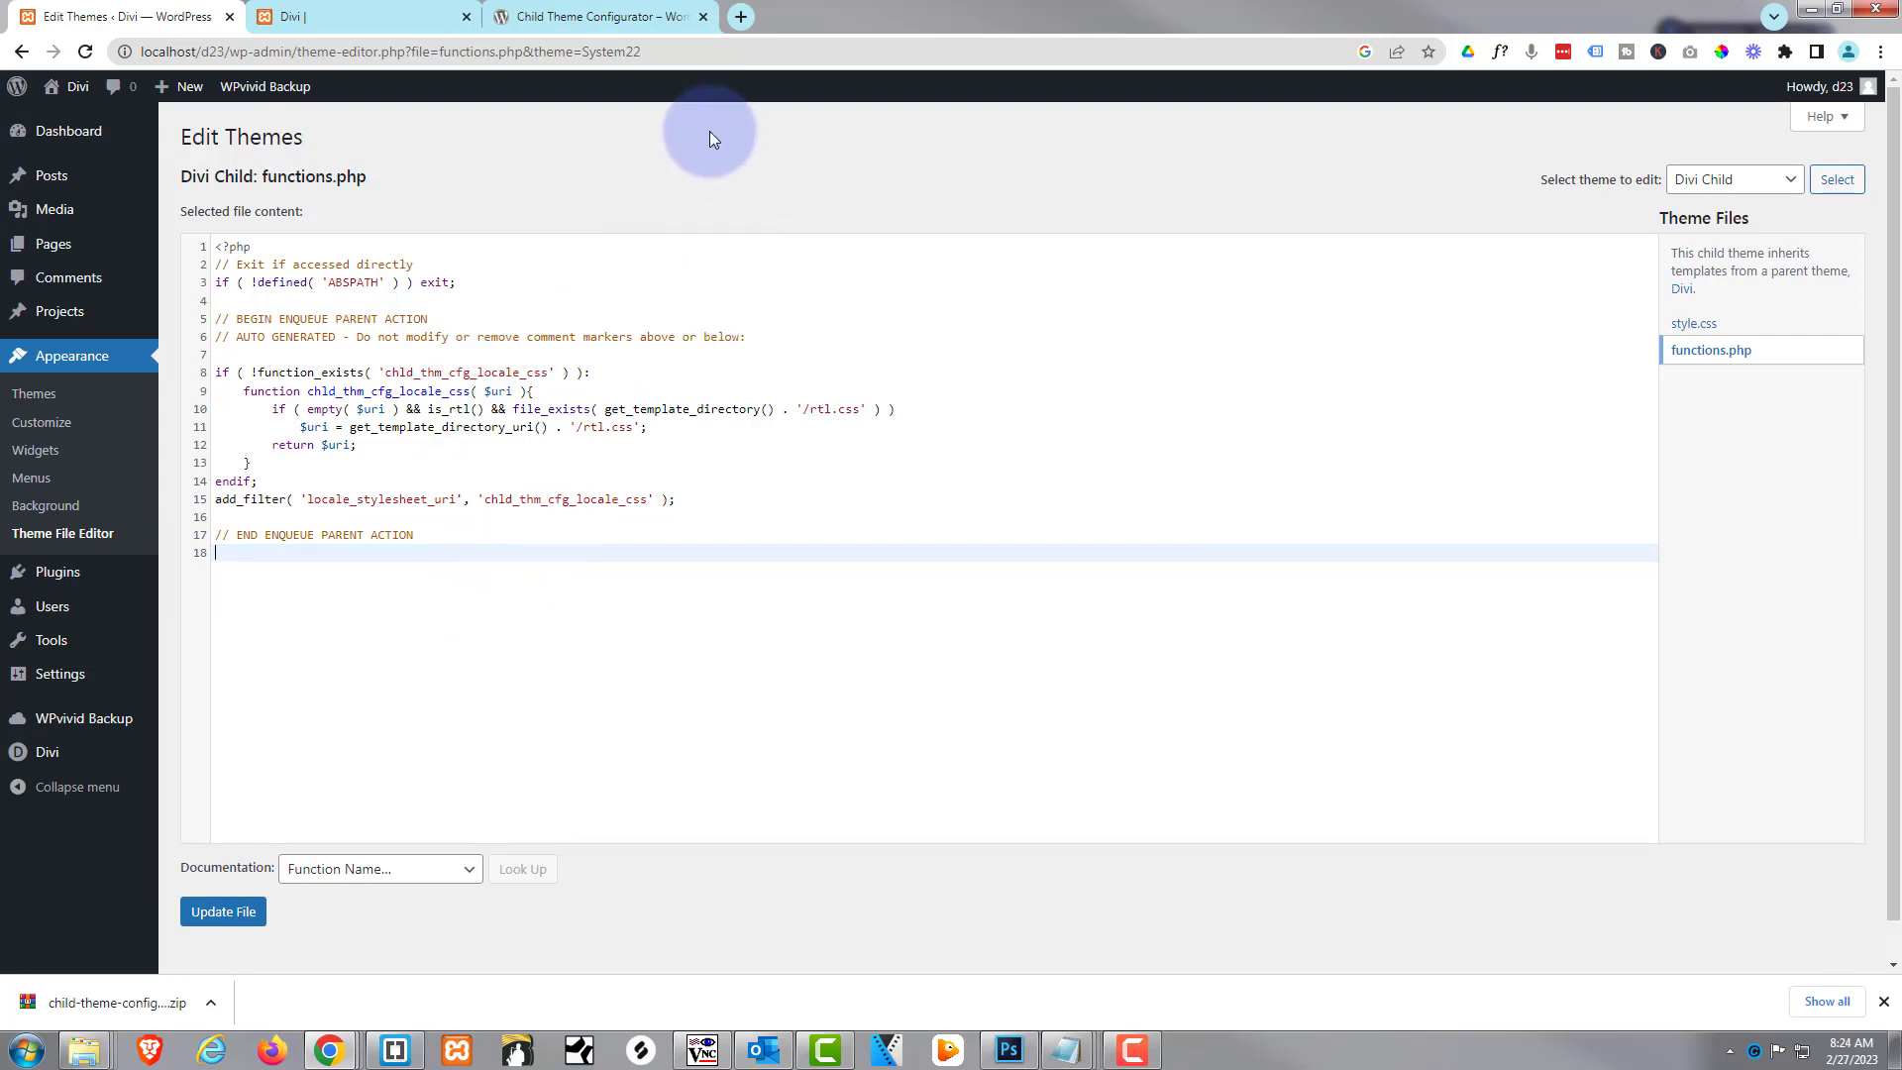
Open the live System22 homepage in a new tab and scroll through it under Divi Child.
mouse_move(70, 103)
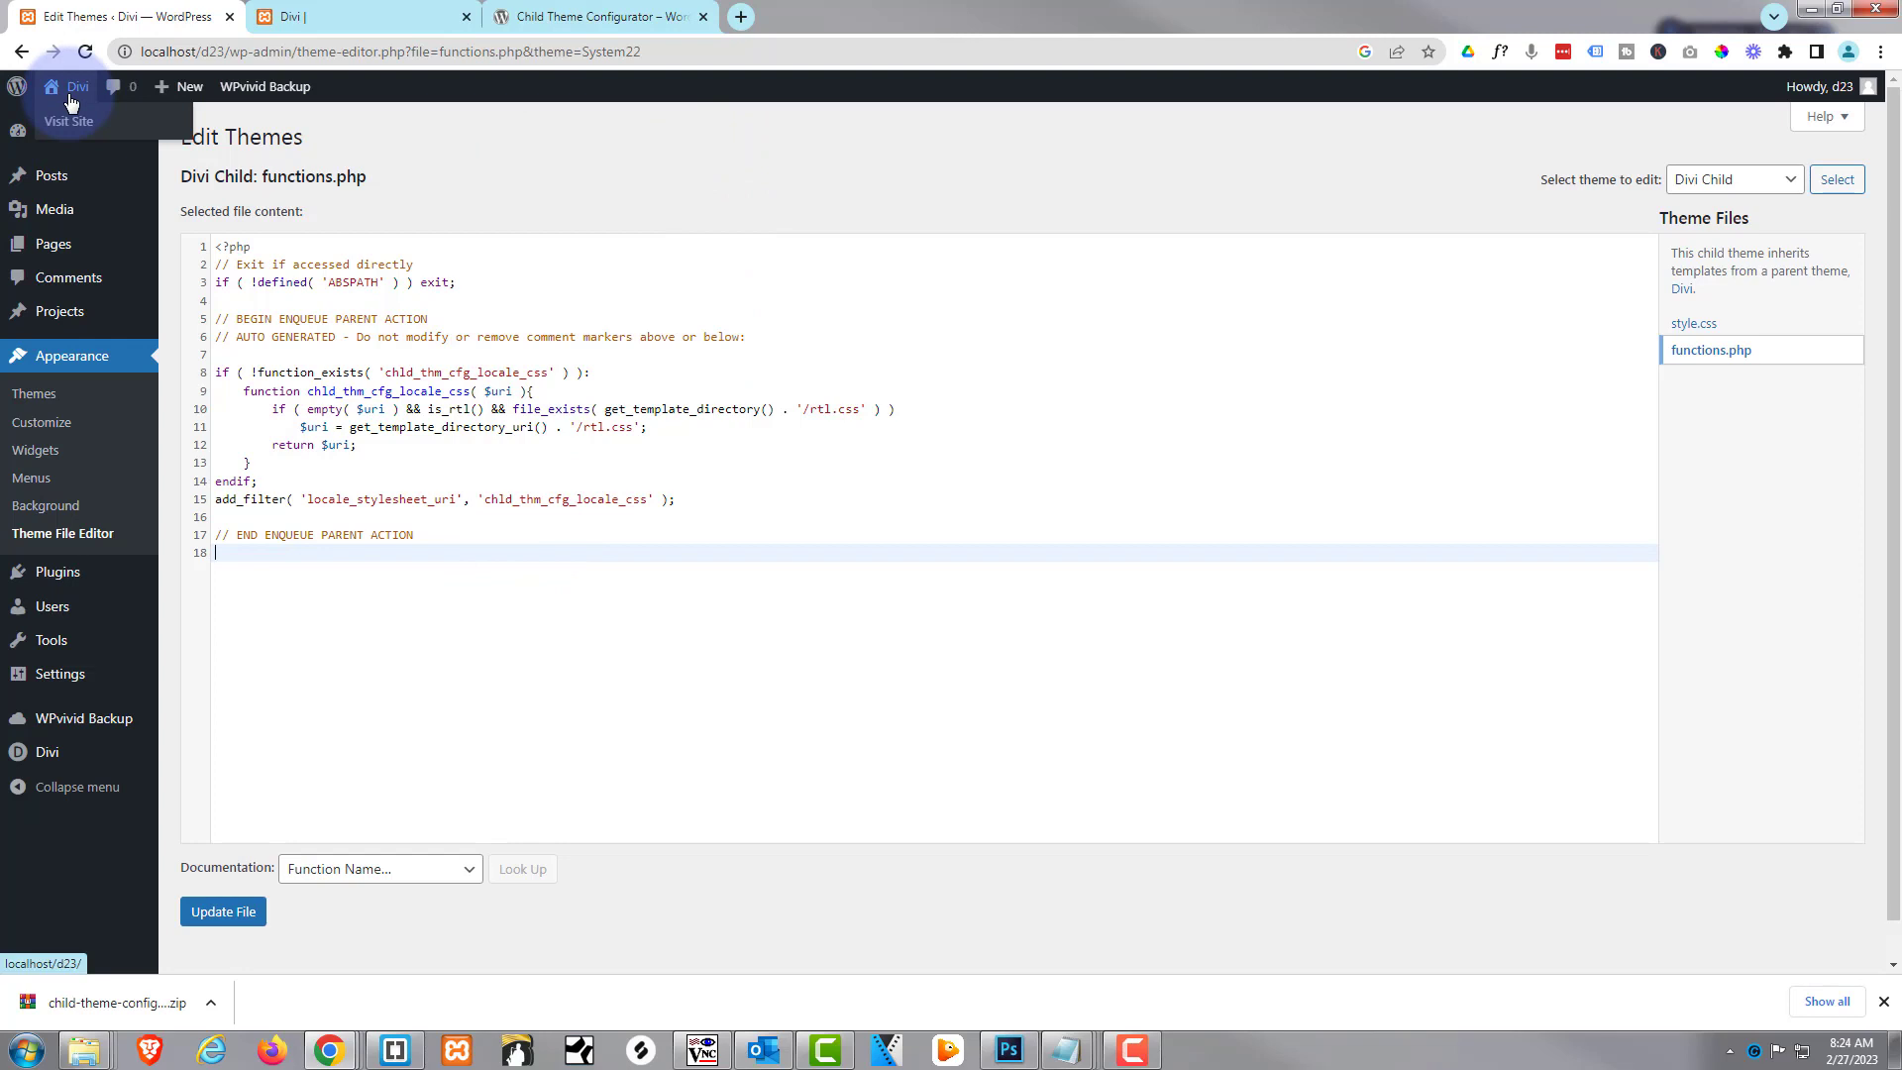
left_click(68, 122, "ctrl")
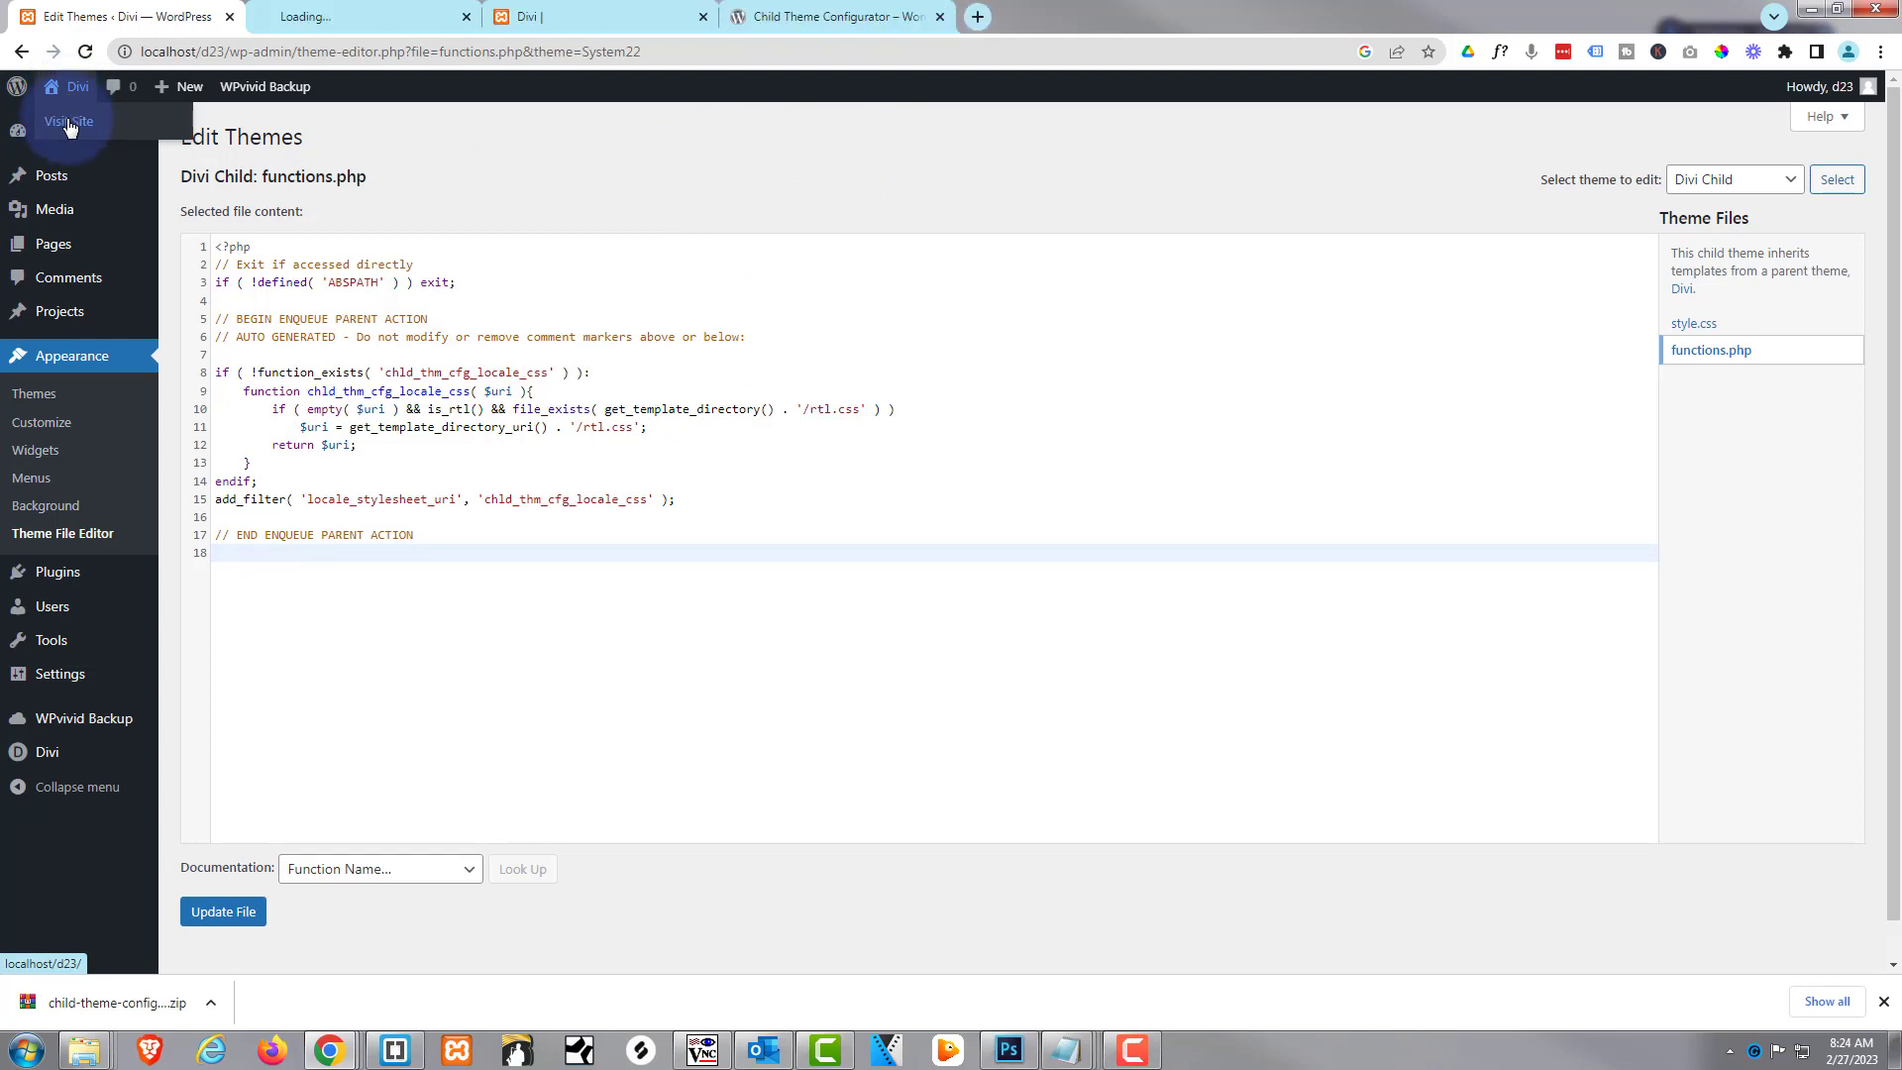
left_click(360, 16)
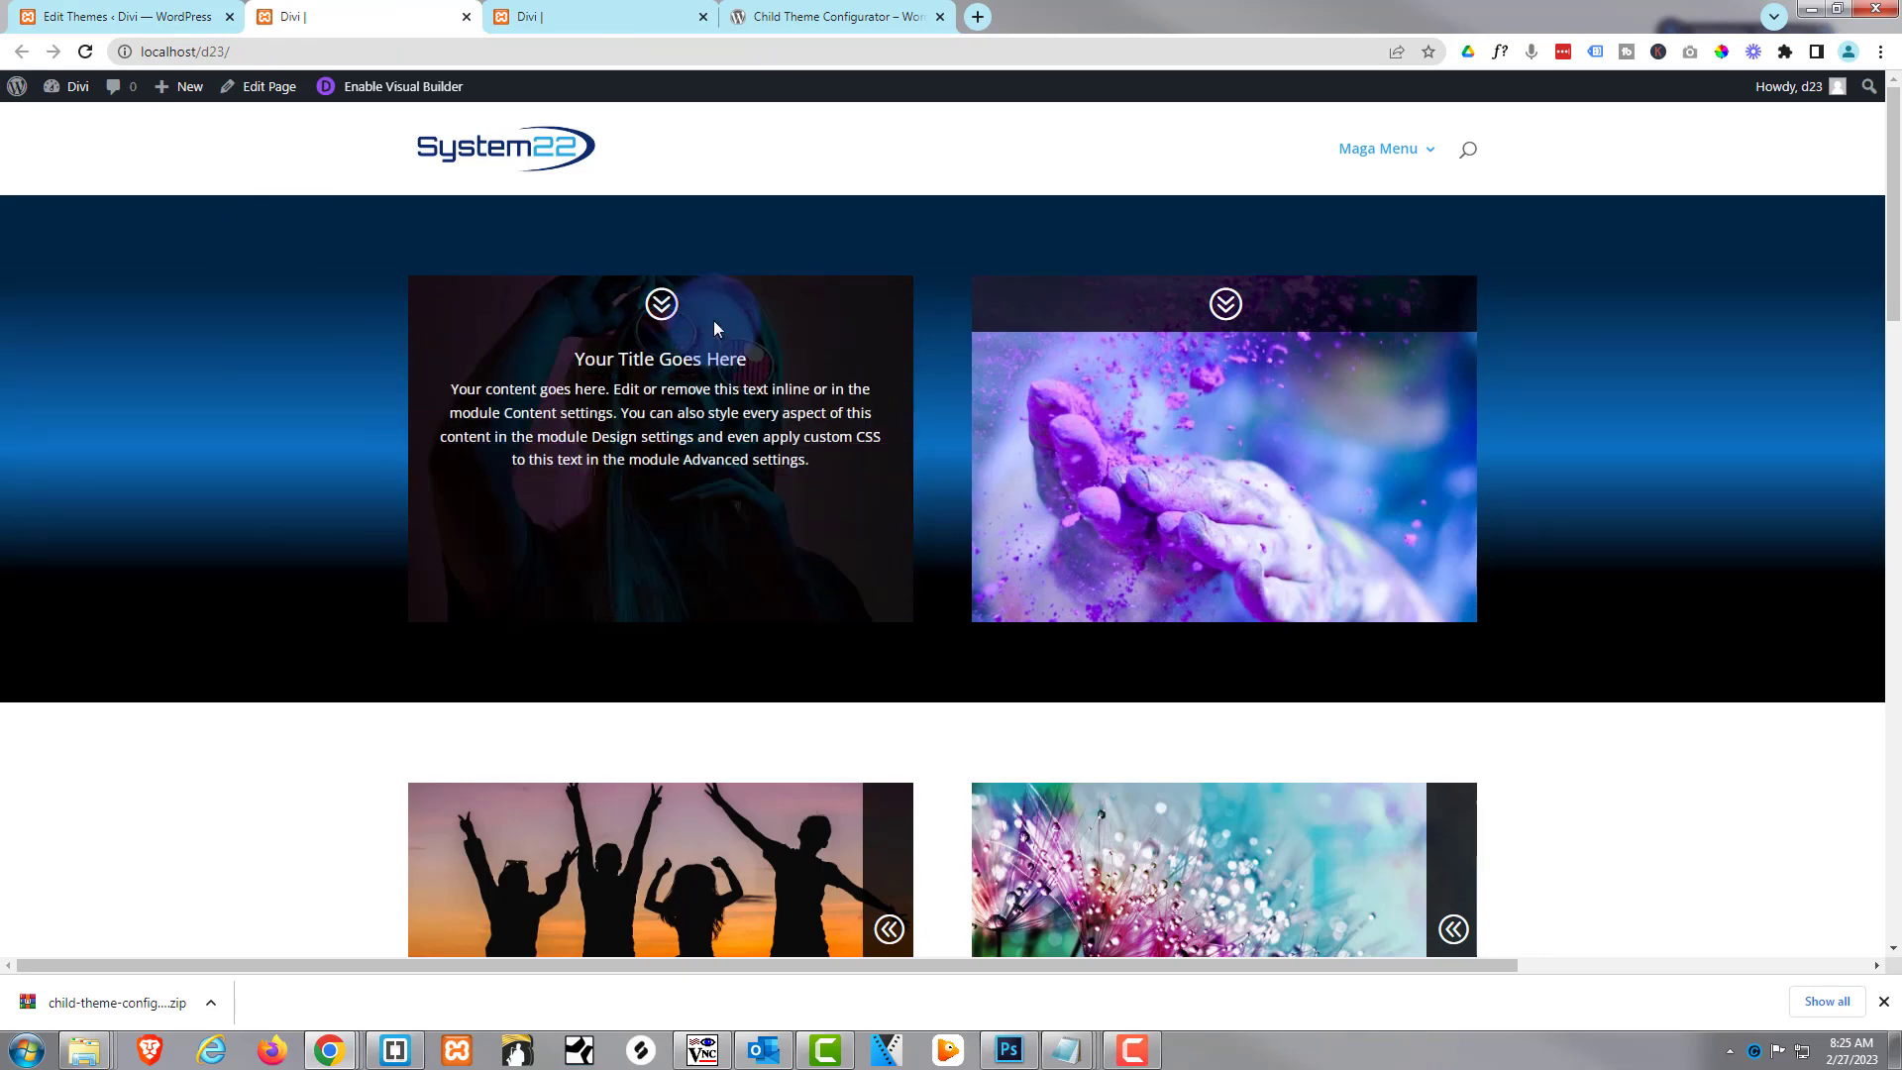
scroll(916, 447, "down", 3)
scroll(891, 451, "down", 2)
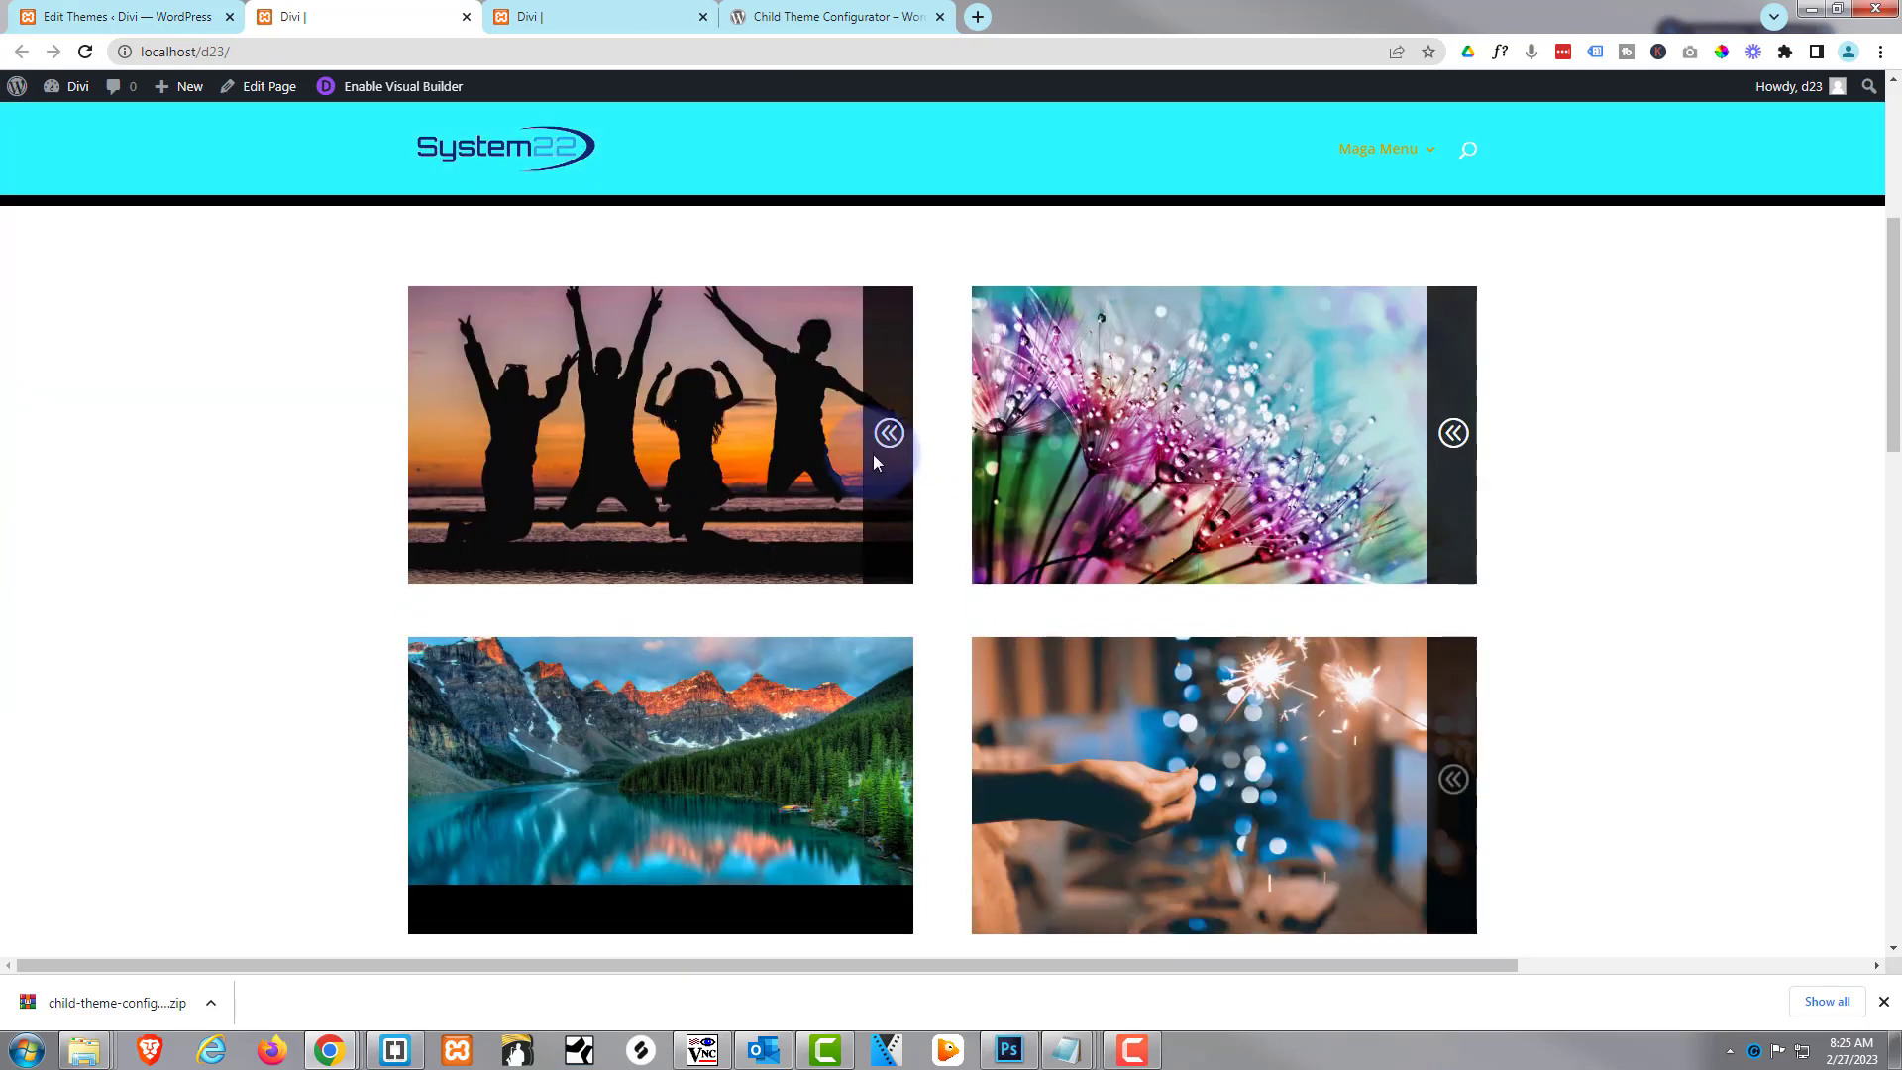
scroll(896, 446, "down", 5)
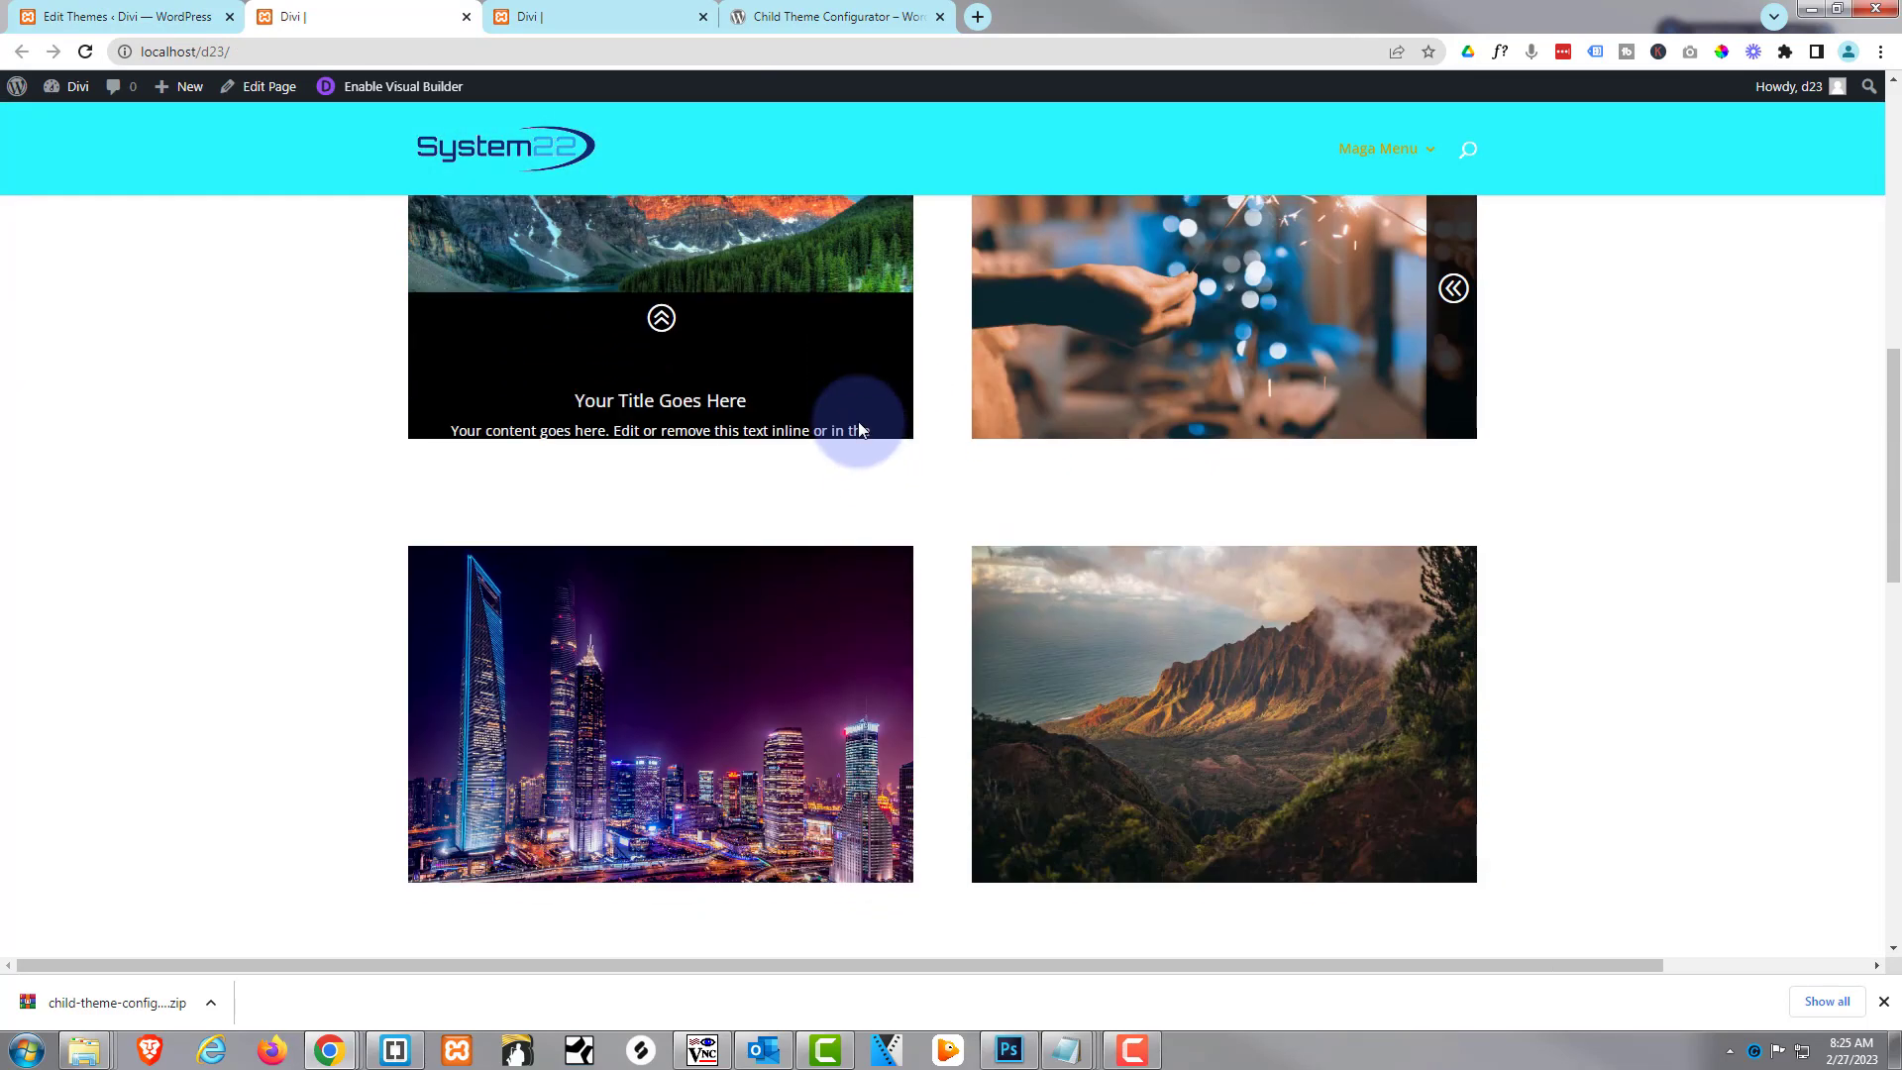
scroll(849, 436, "down", 3)
scroll(847, 470, "down", 2)
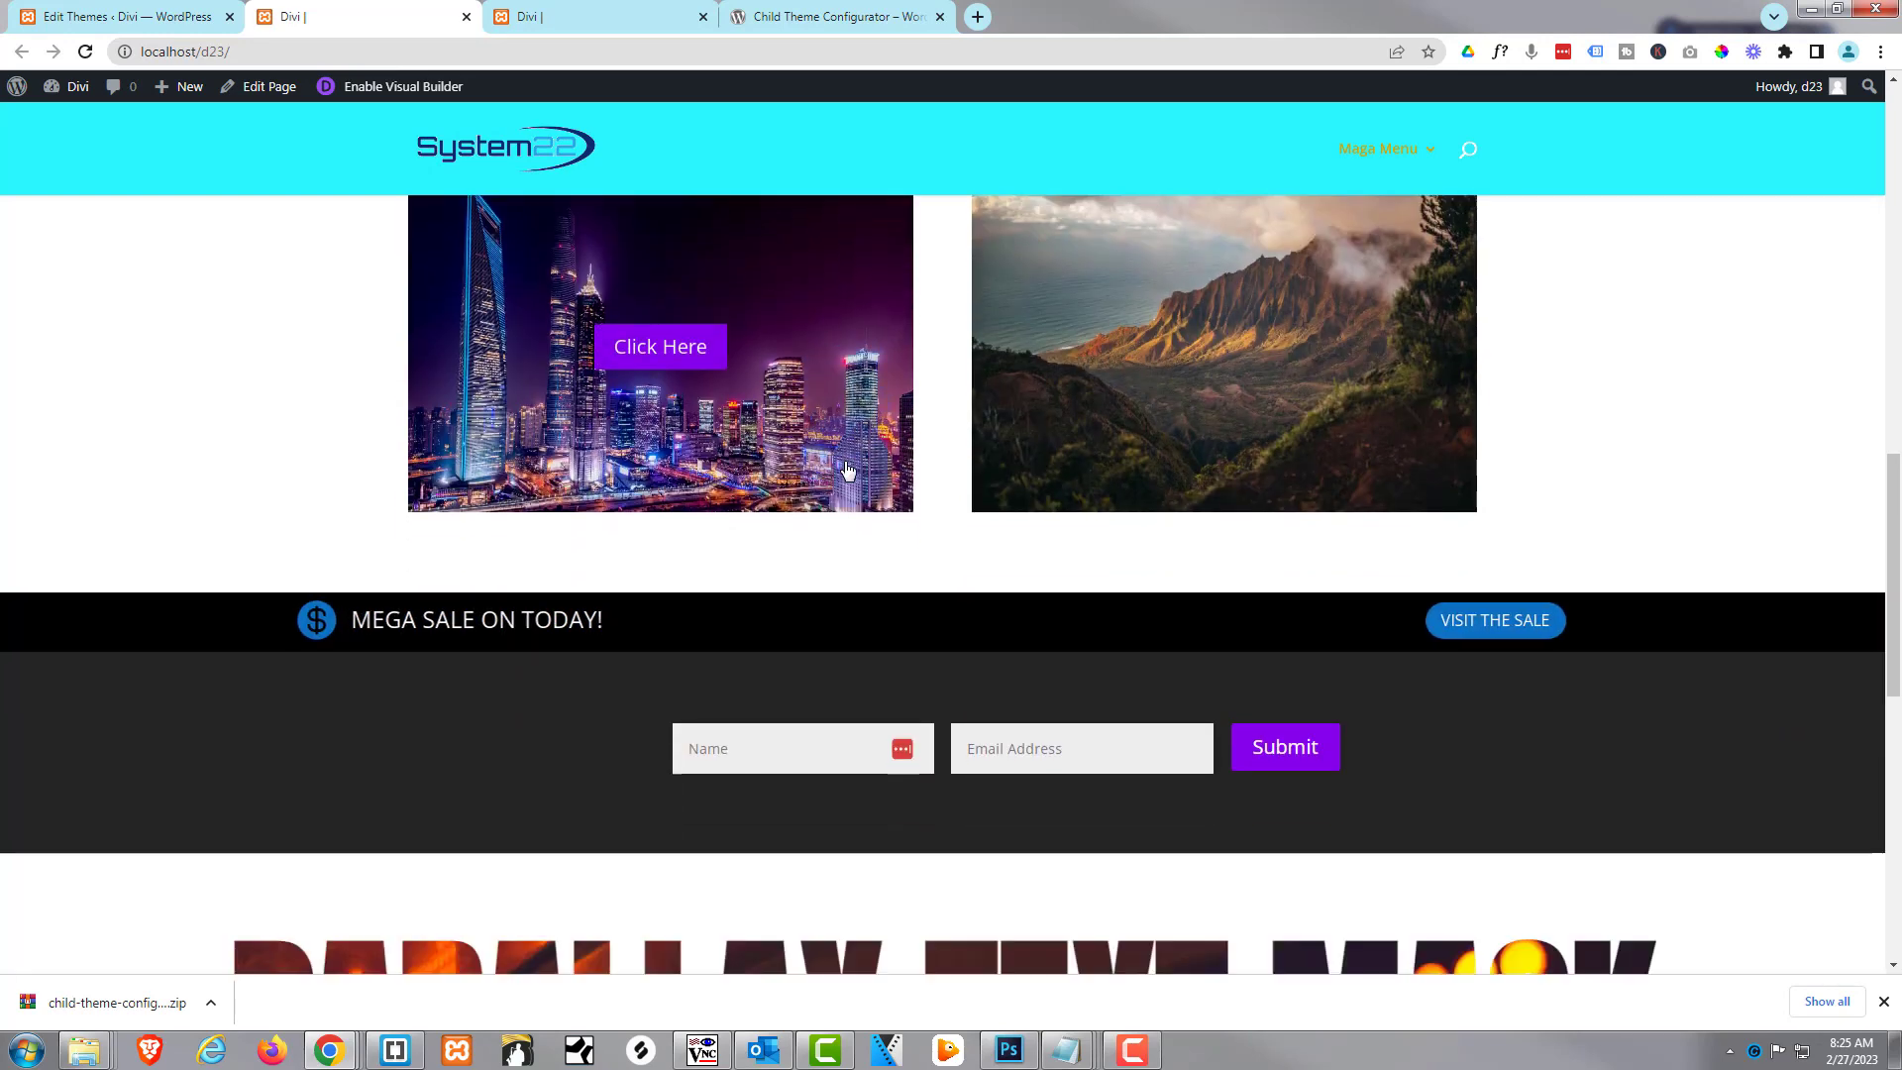
scroll(842, 464, "down", 2)
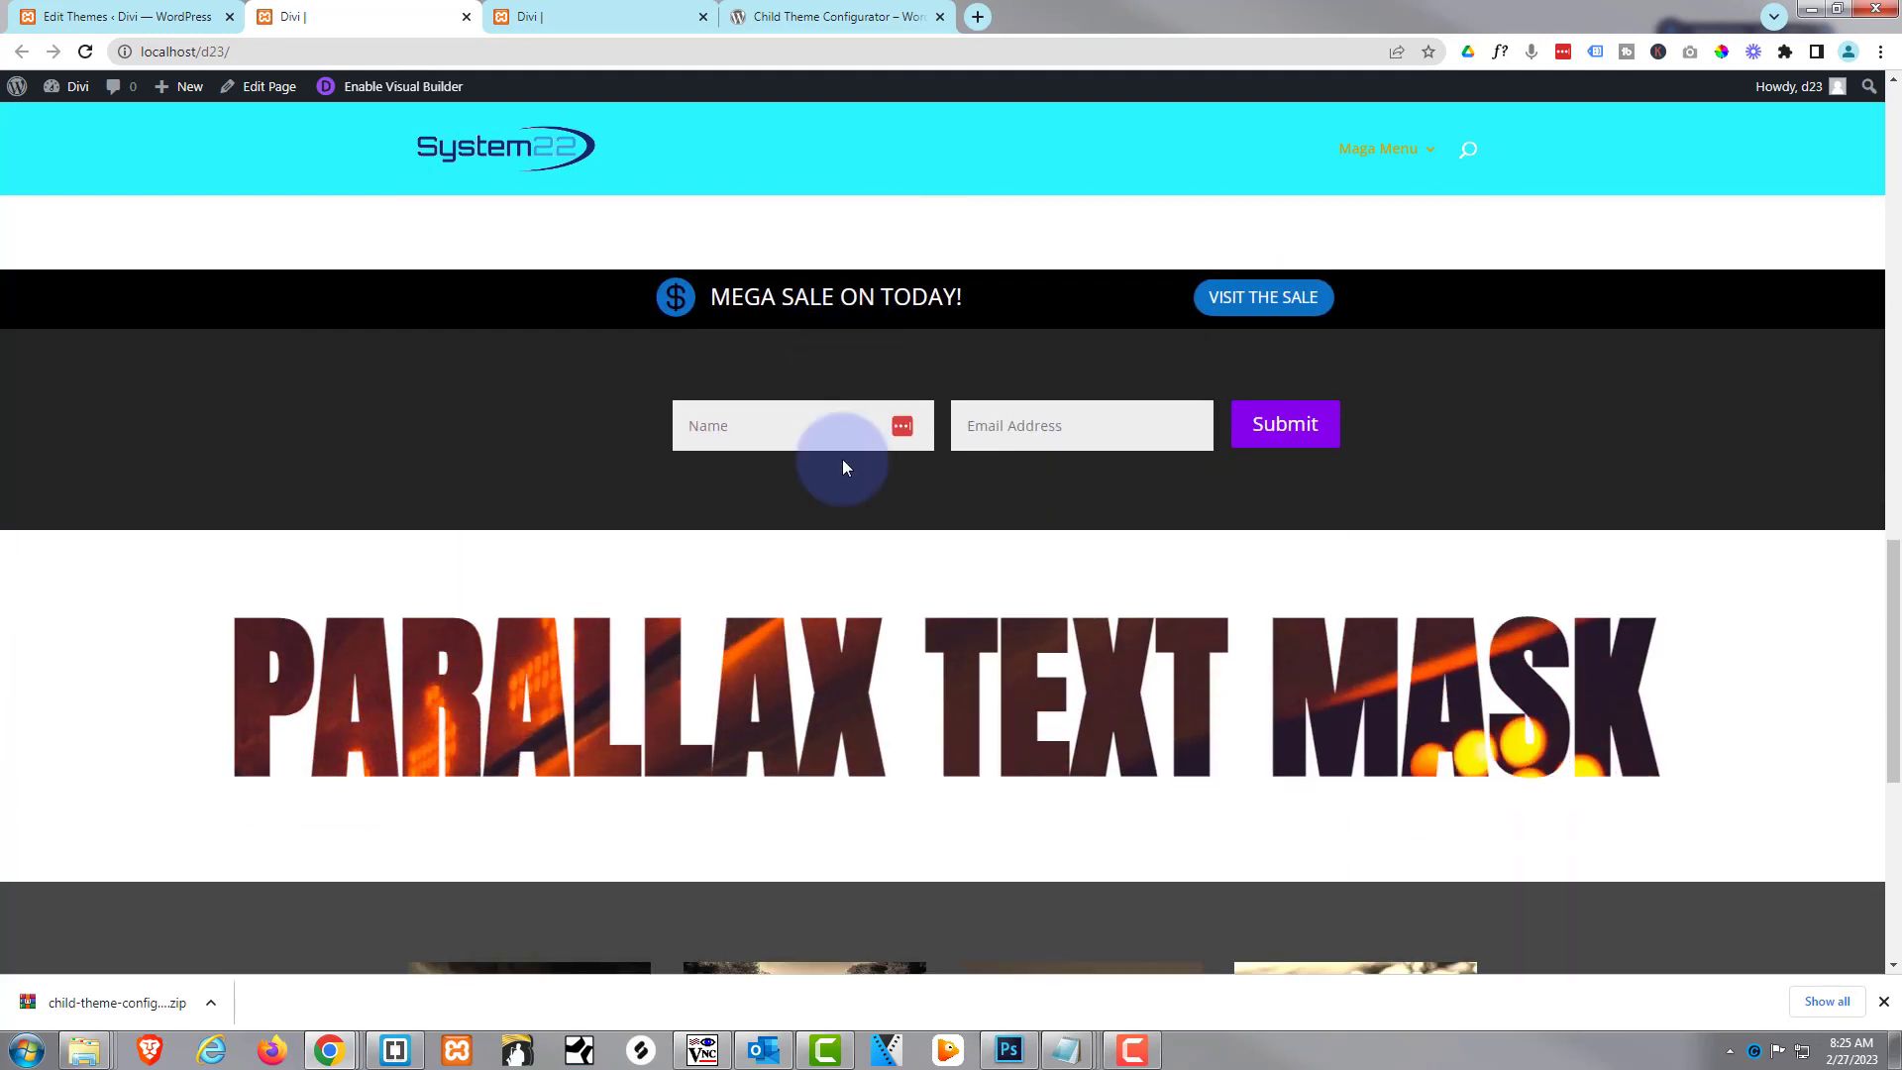
scroll(779, 473, "down", 1)
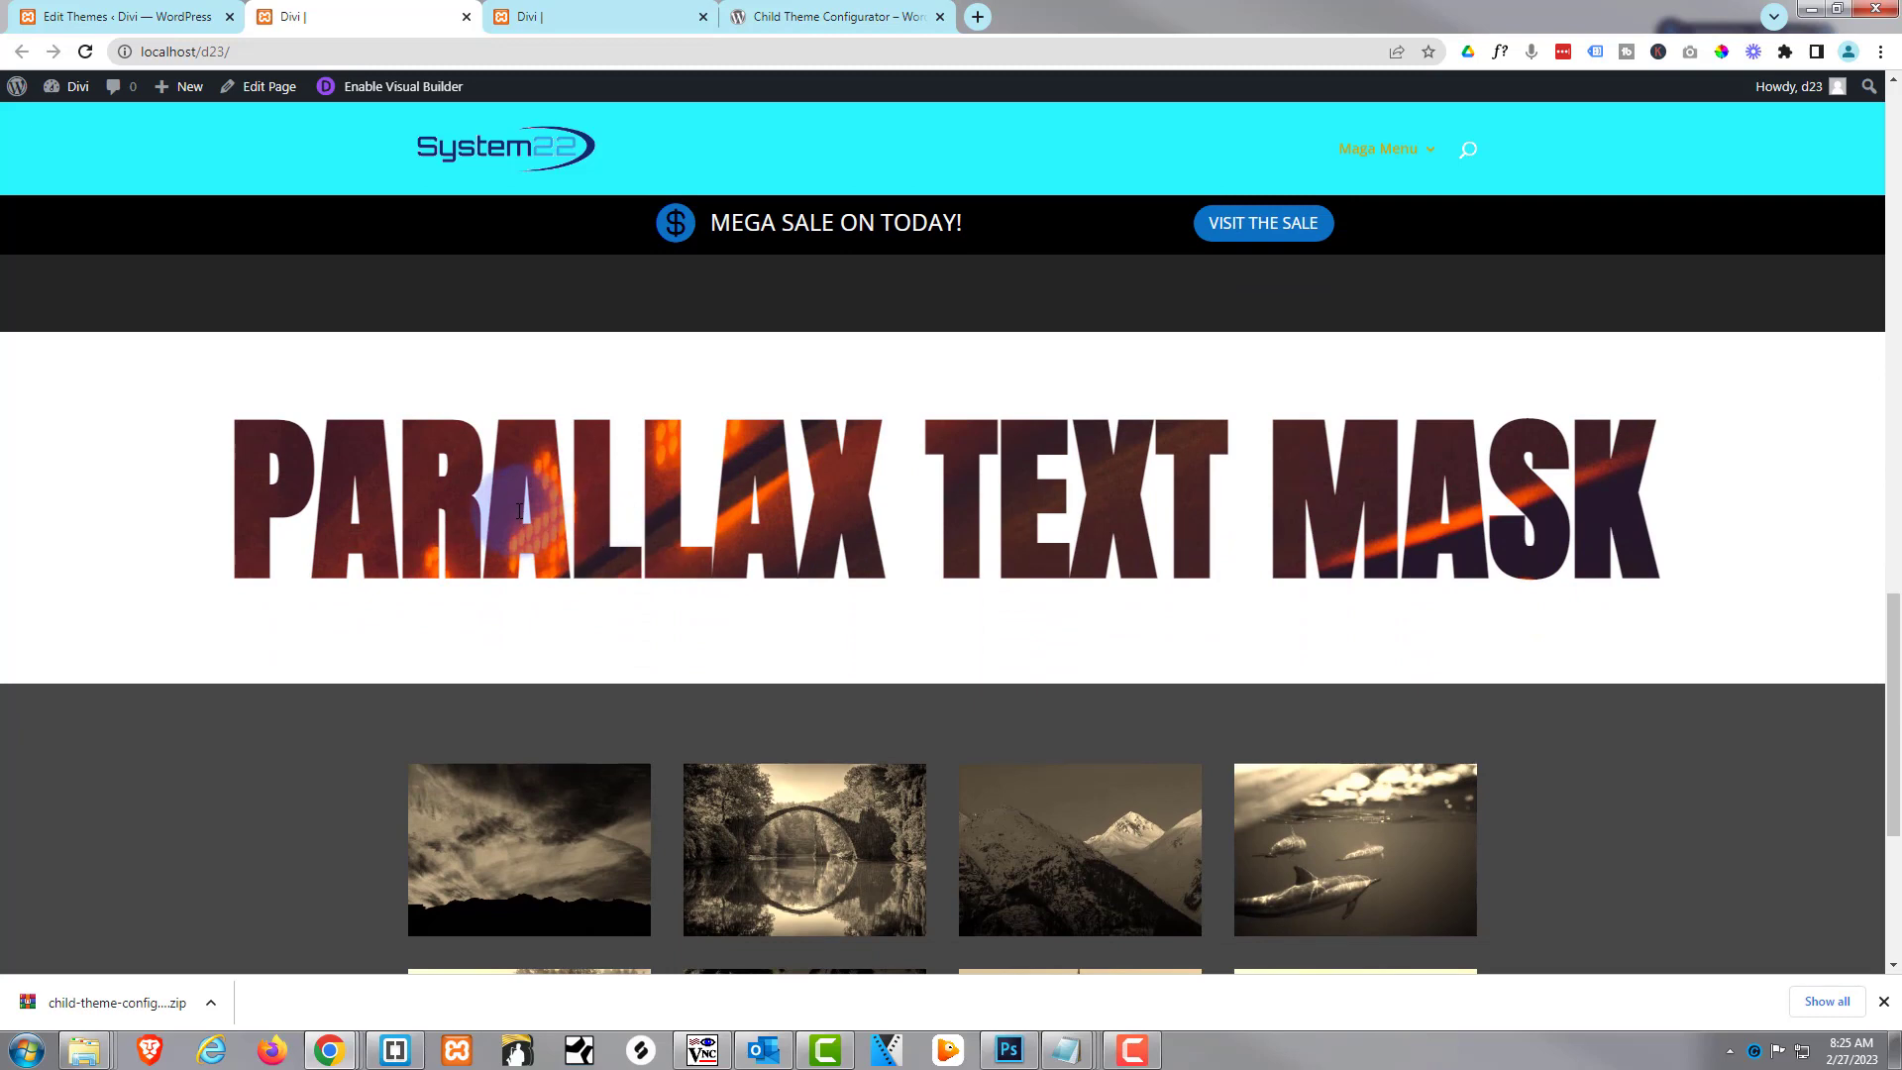
scroll(768, 535, "down", 4)
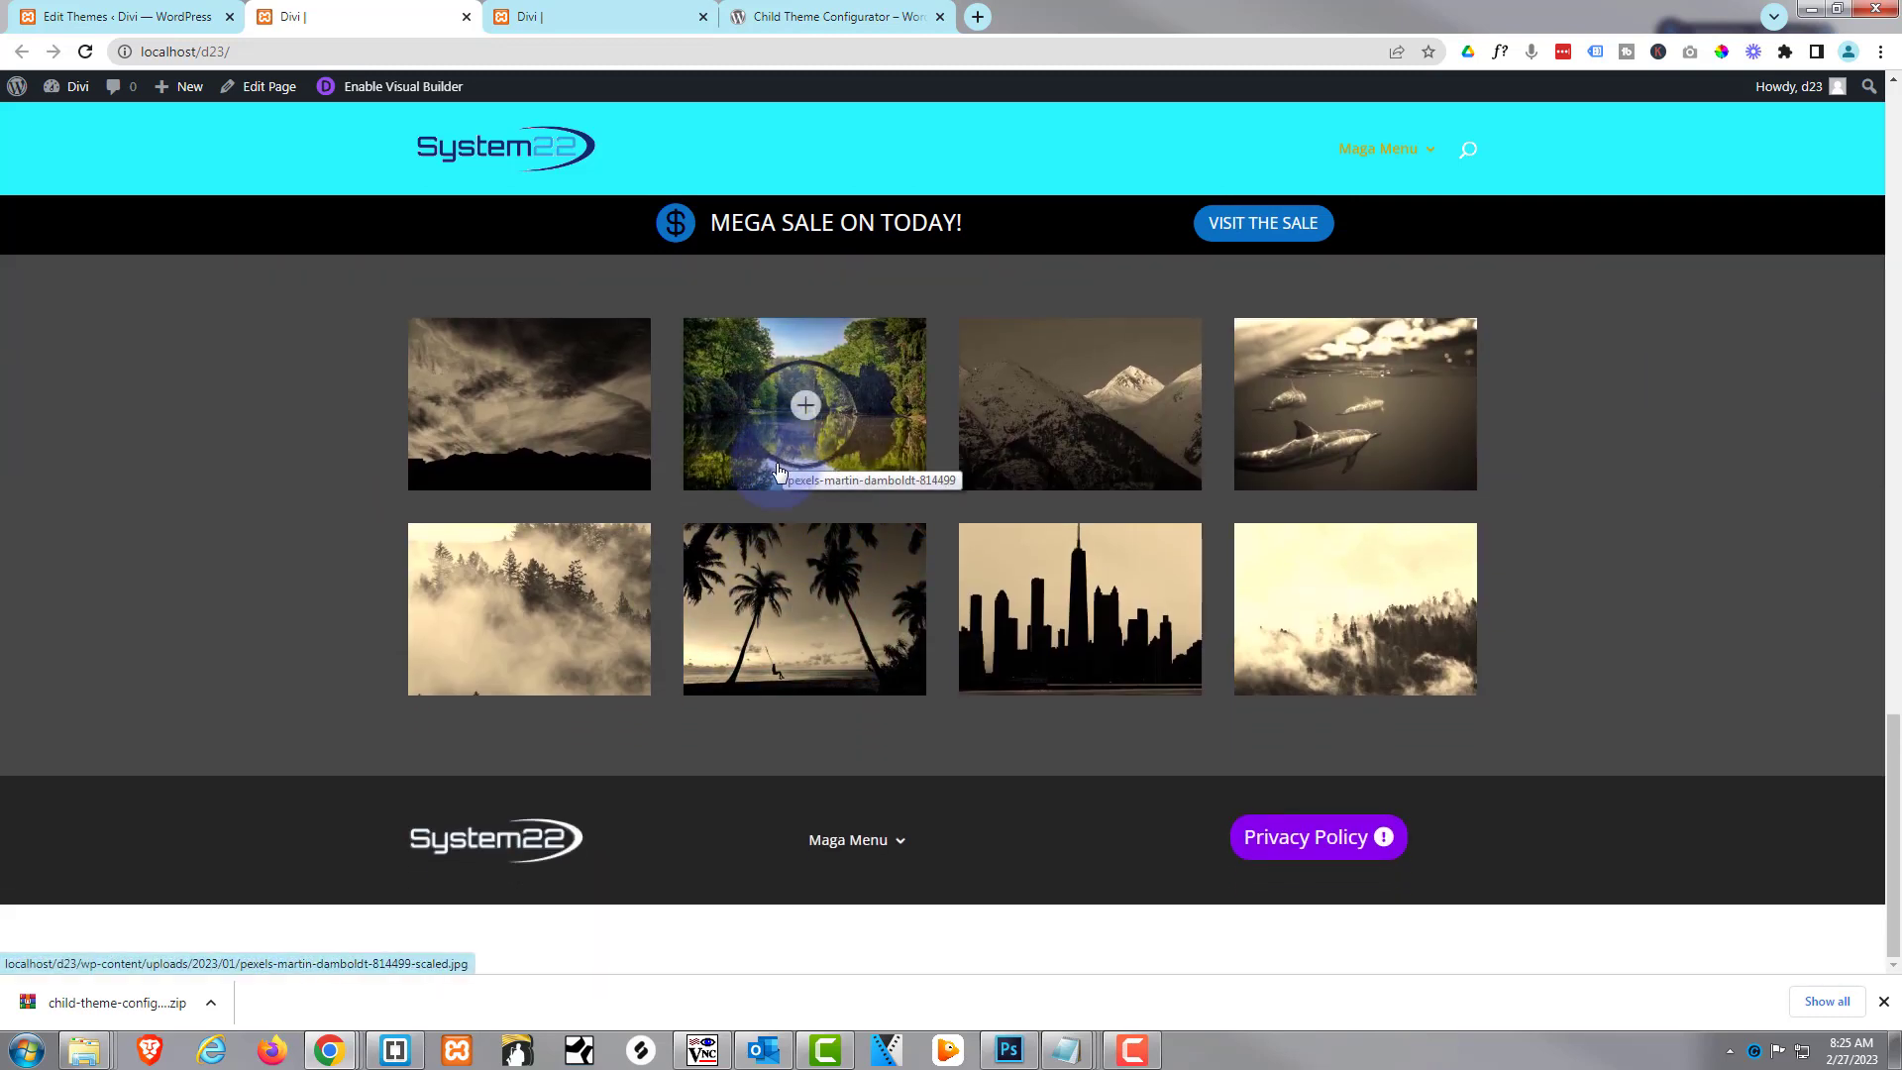
left_click(1536, 894)
scroll(1046, 537, "up", 10)
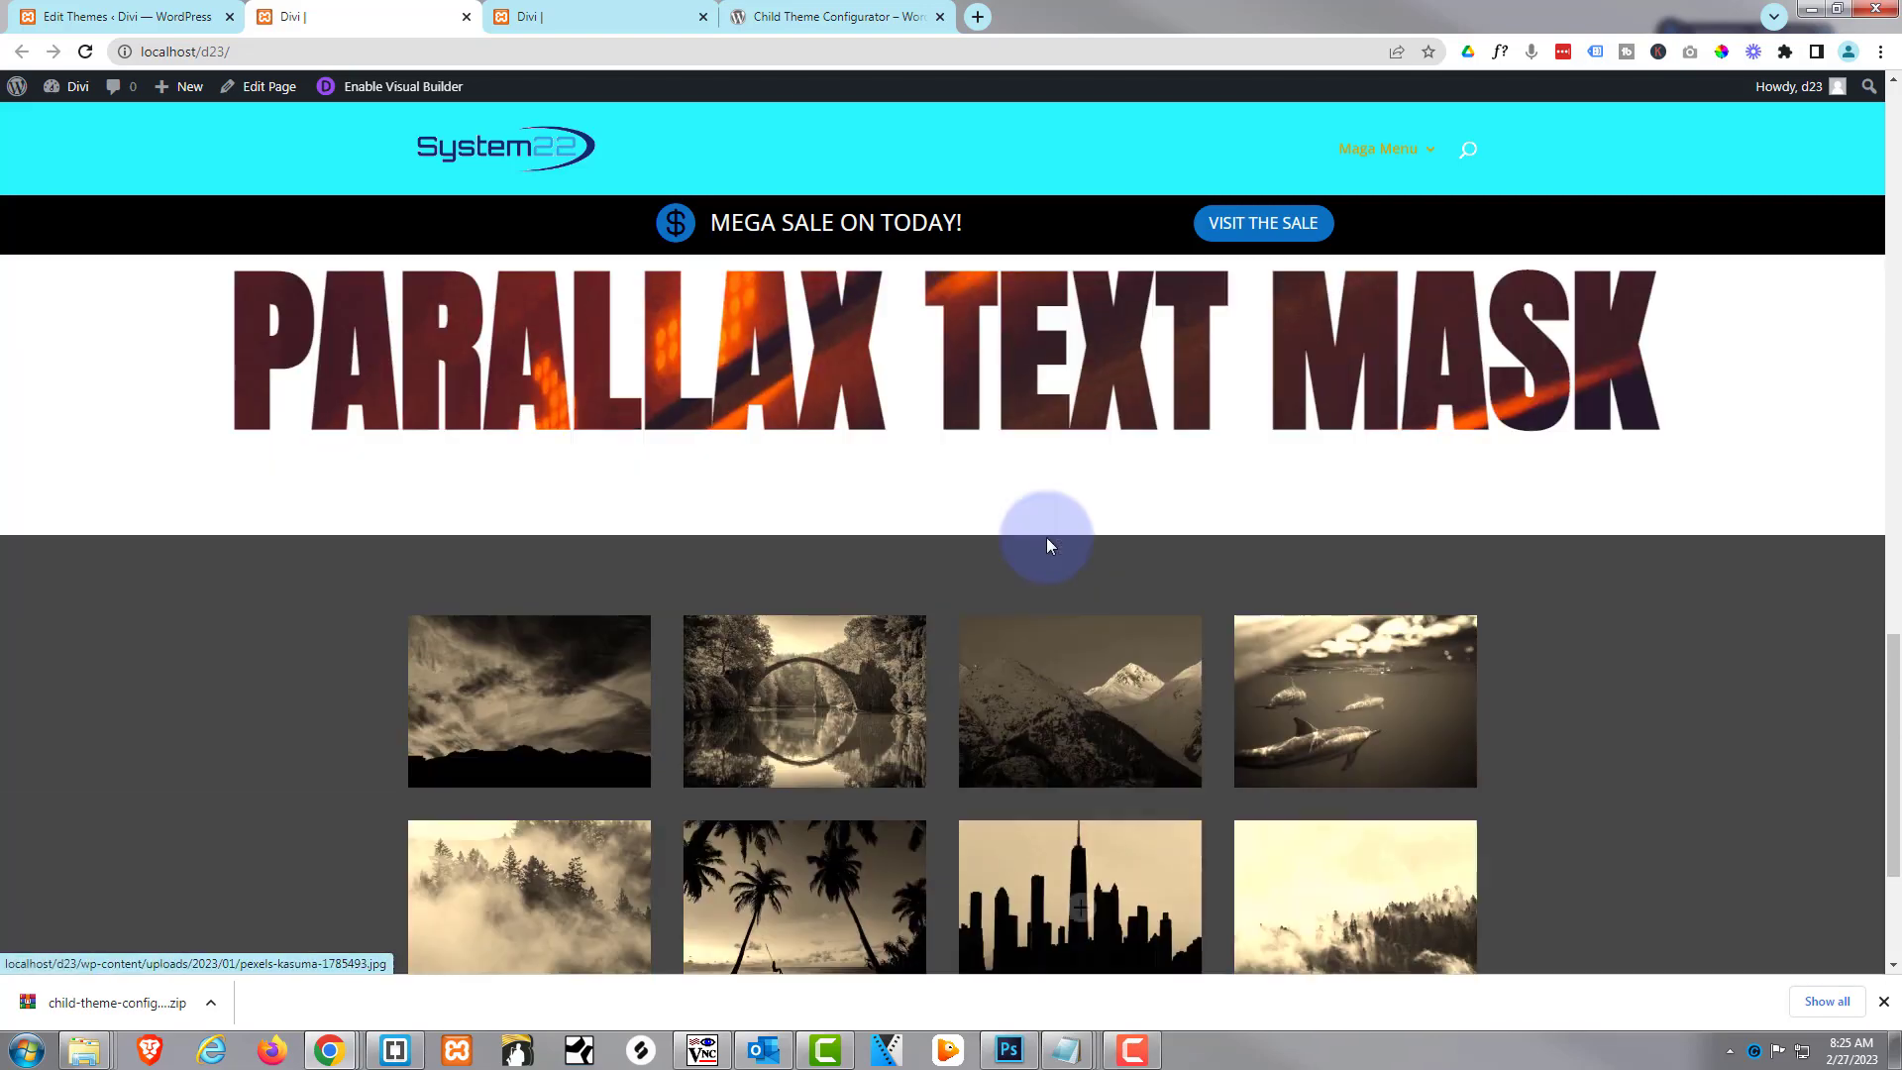
scroll(1052, 537, "up", 10)
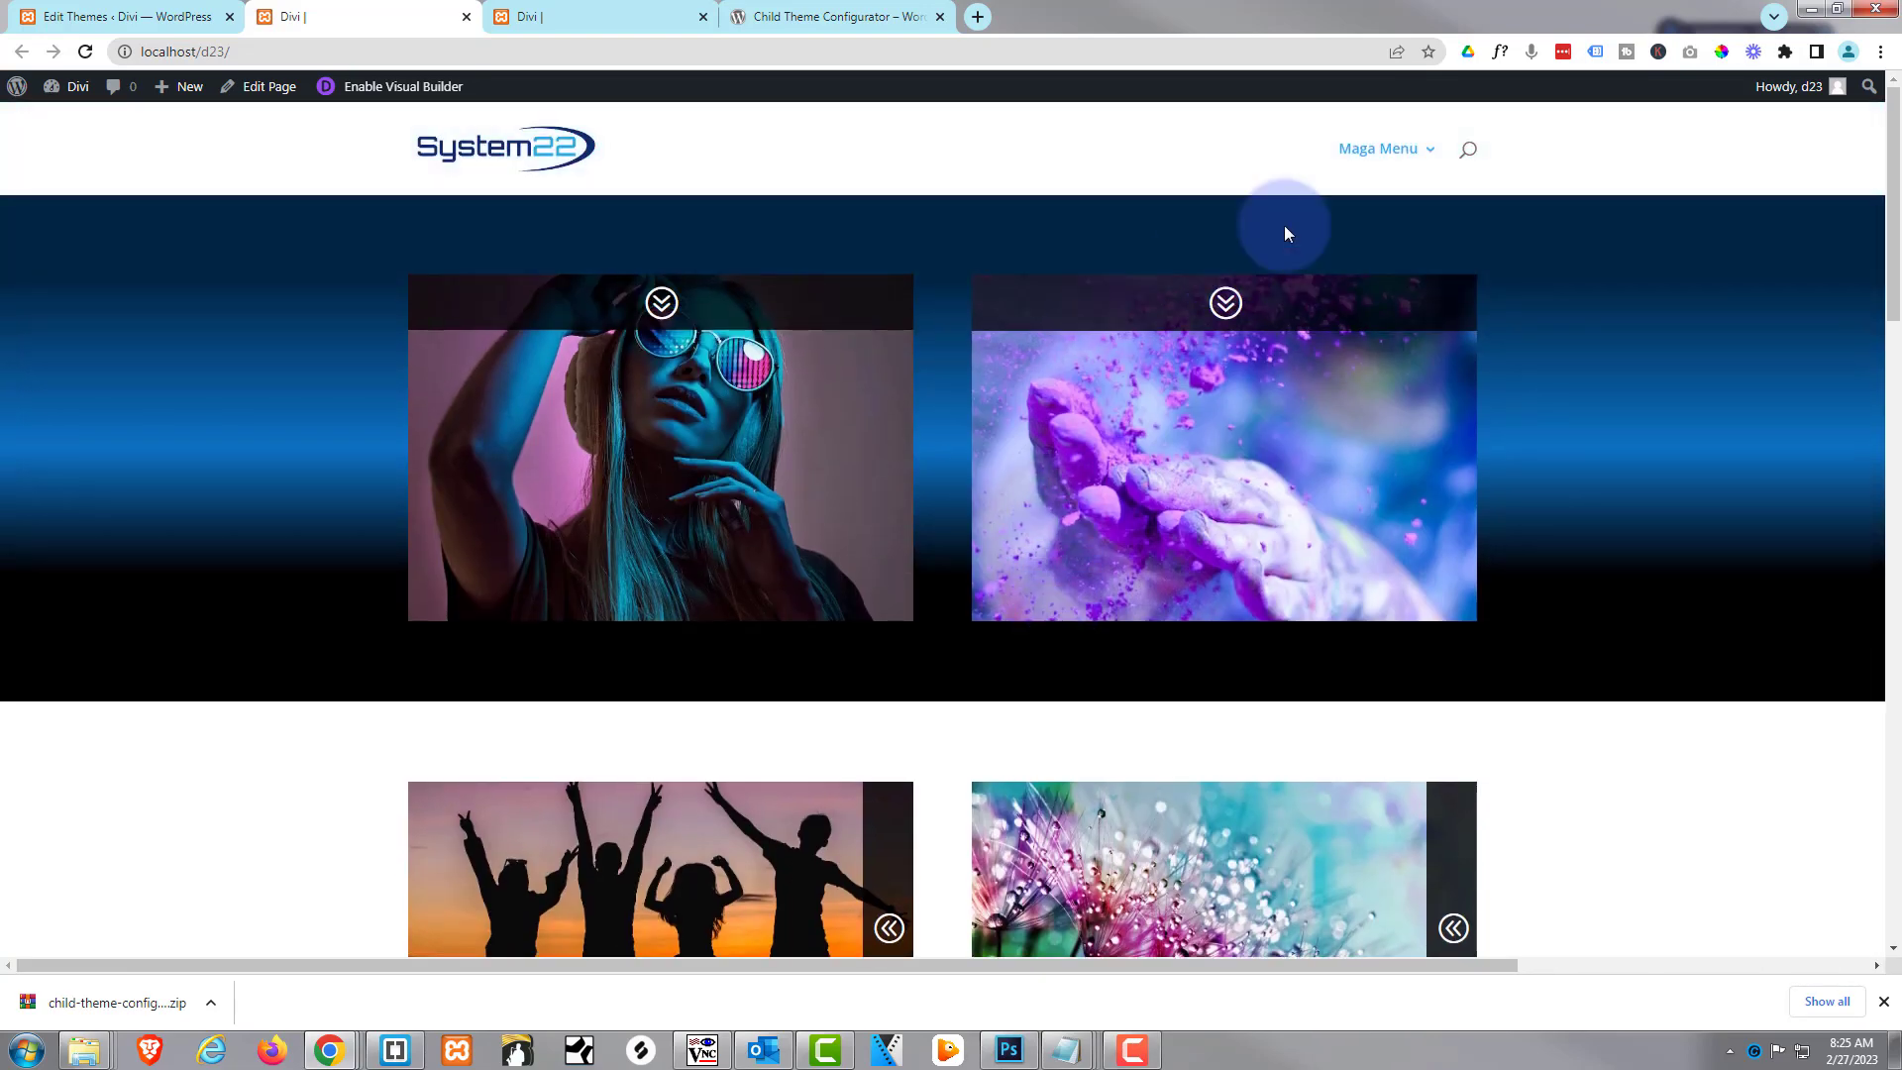
Go to the galcol Gallery page under Live Shows in the Maga Menu and scroll down.
mouse_move(1359, 158)
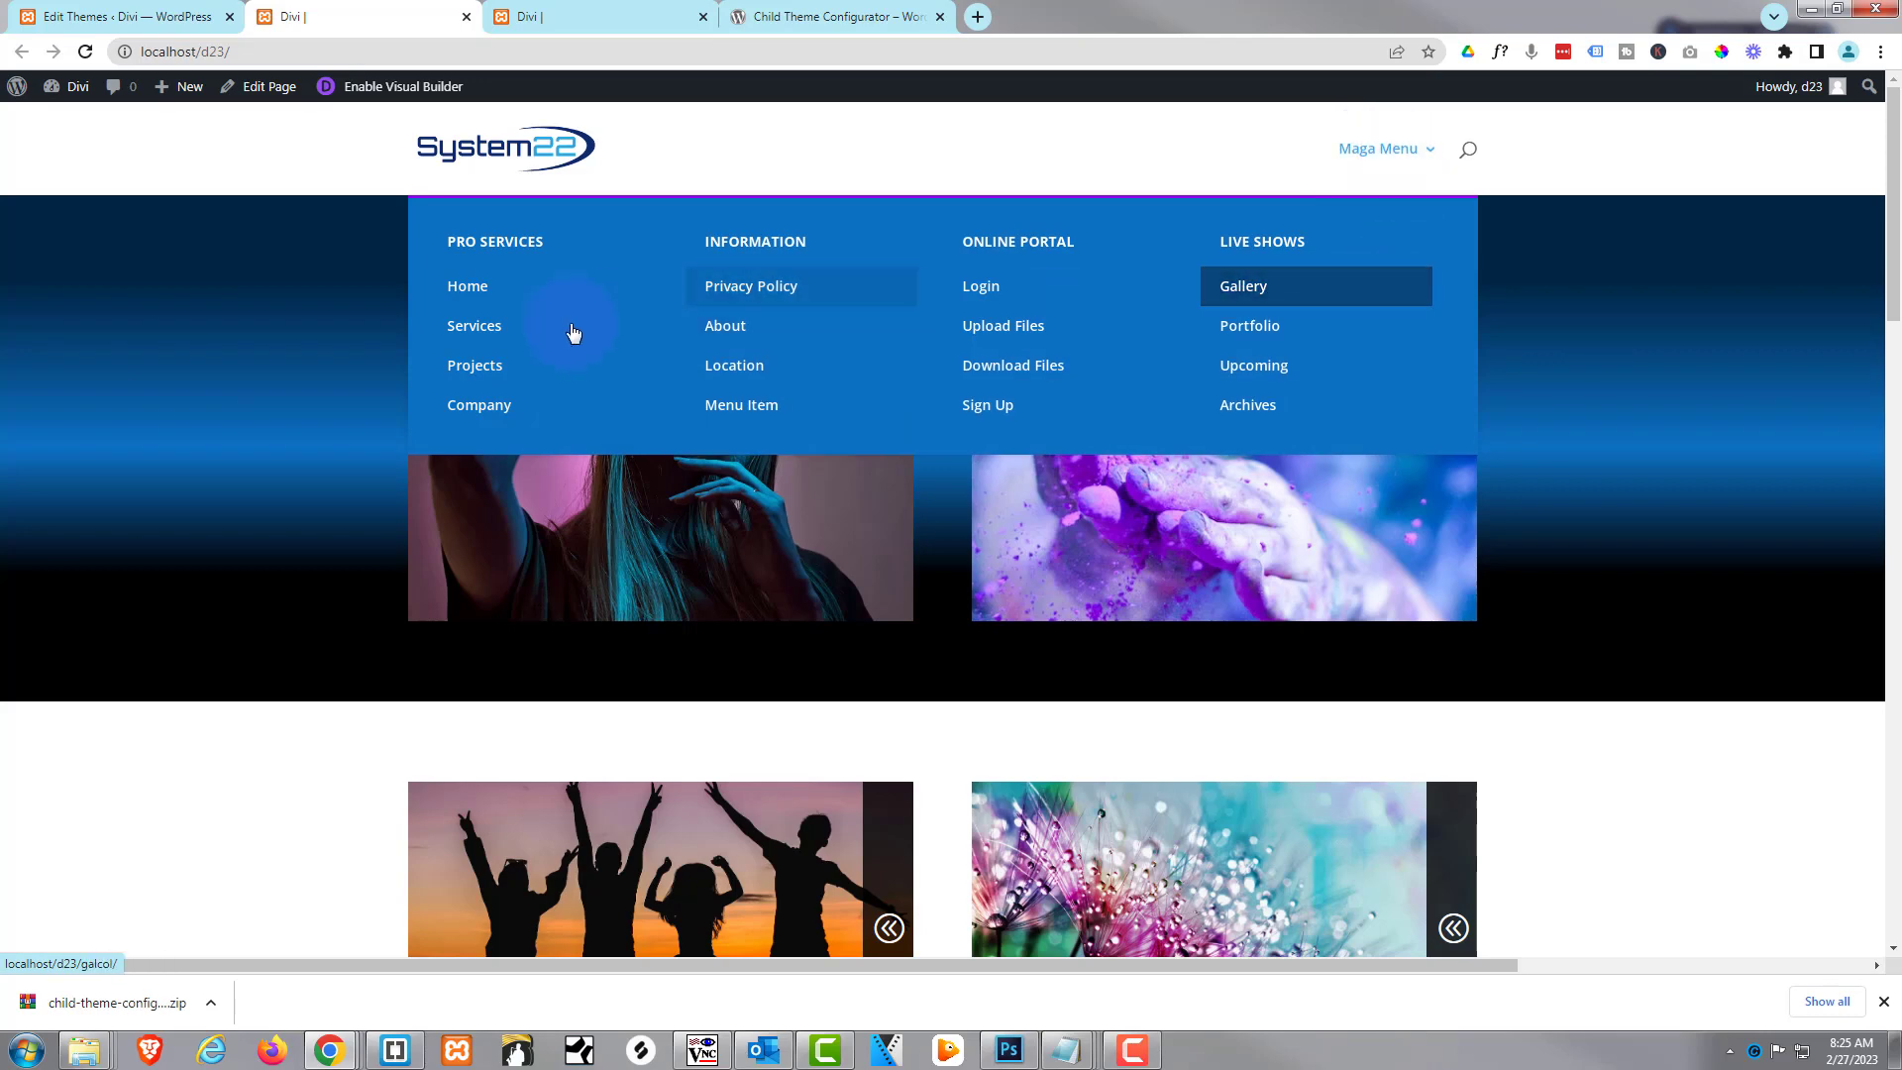
left_click(495, 337)
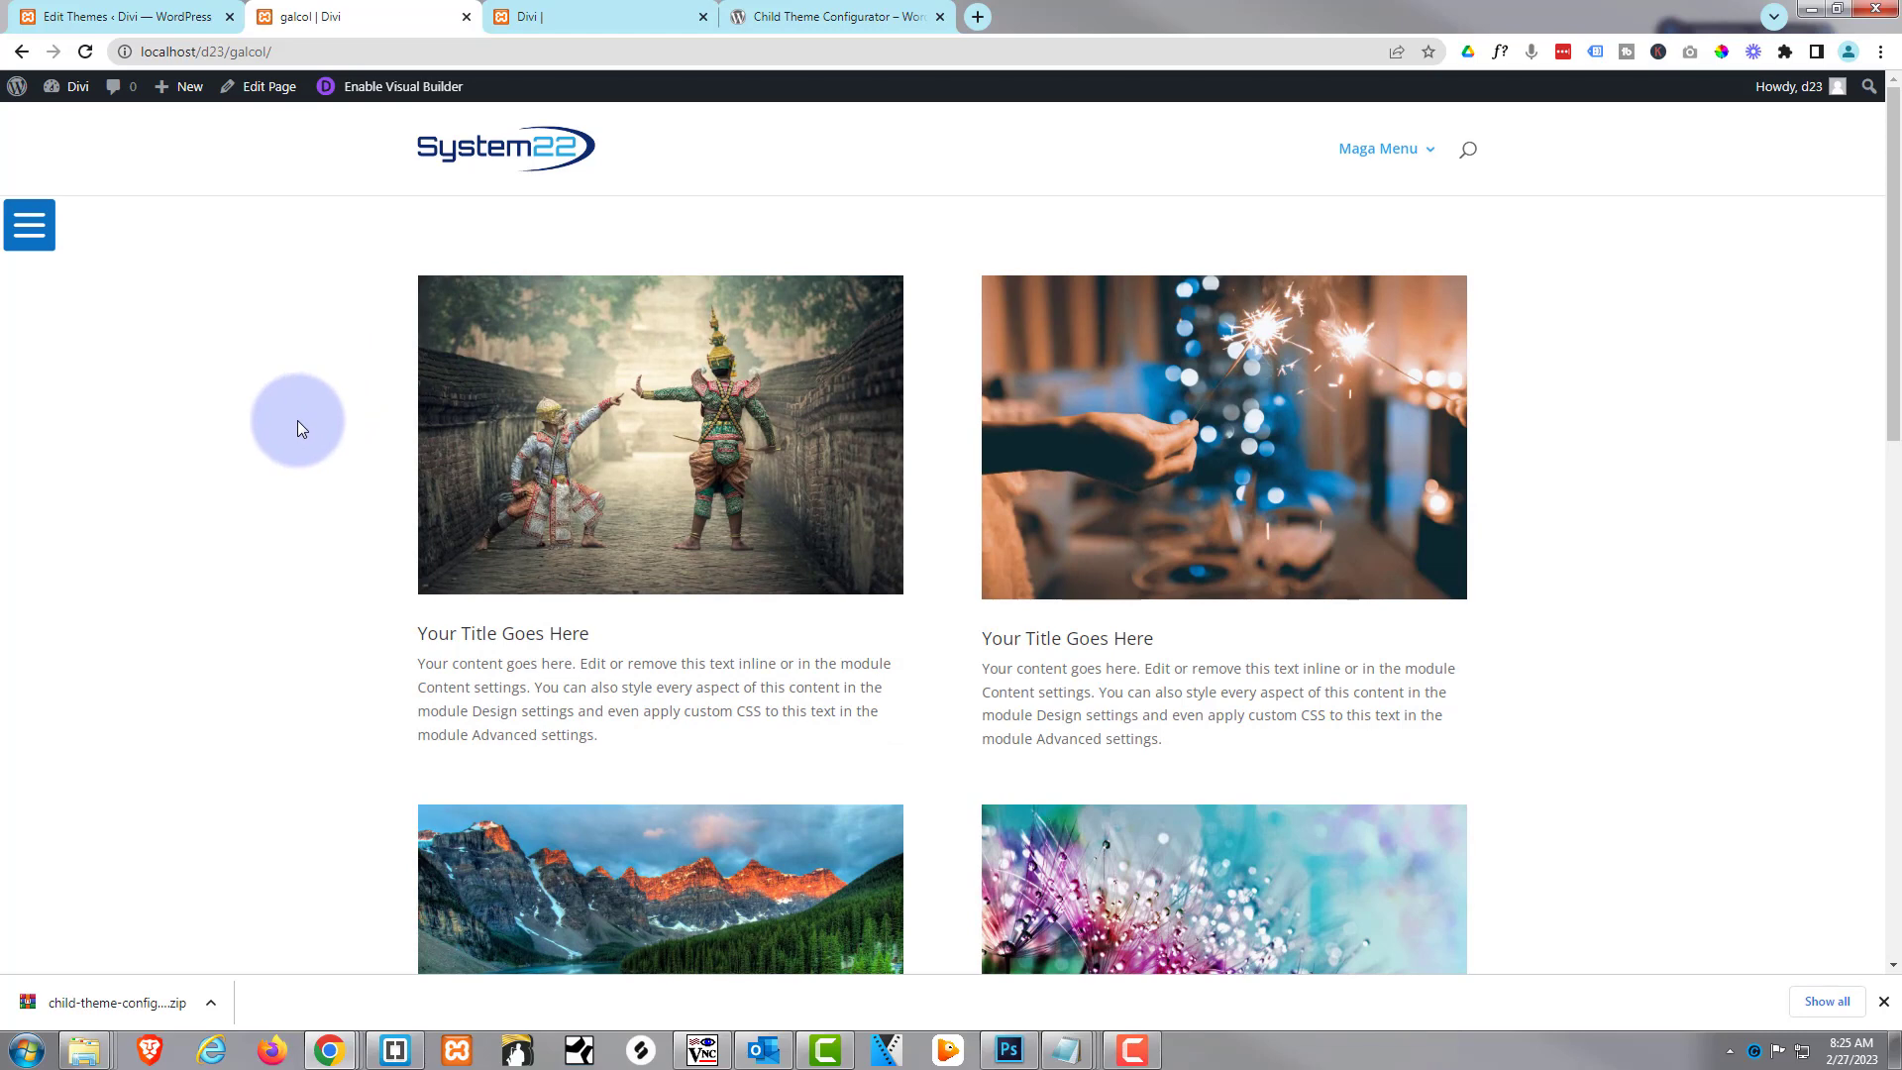
scroll(300, 419, "down", 2)
scroll(298, 419, "down", 7)
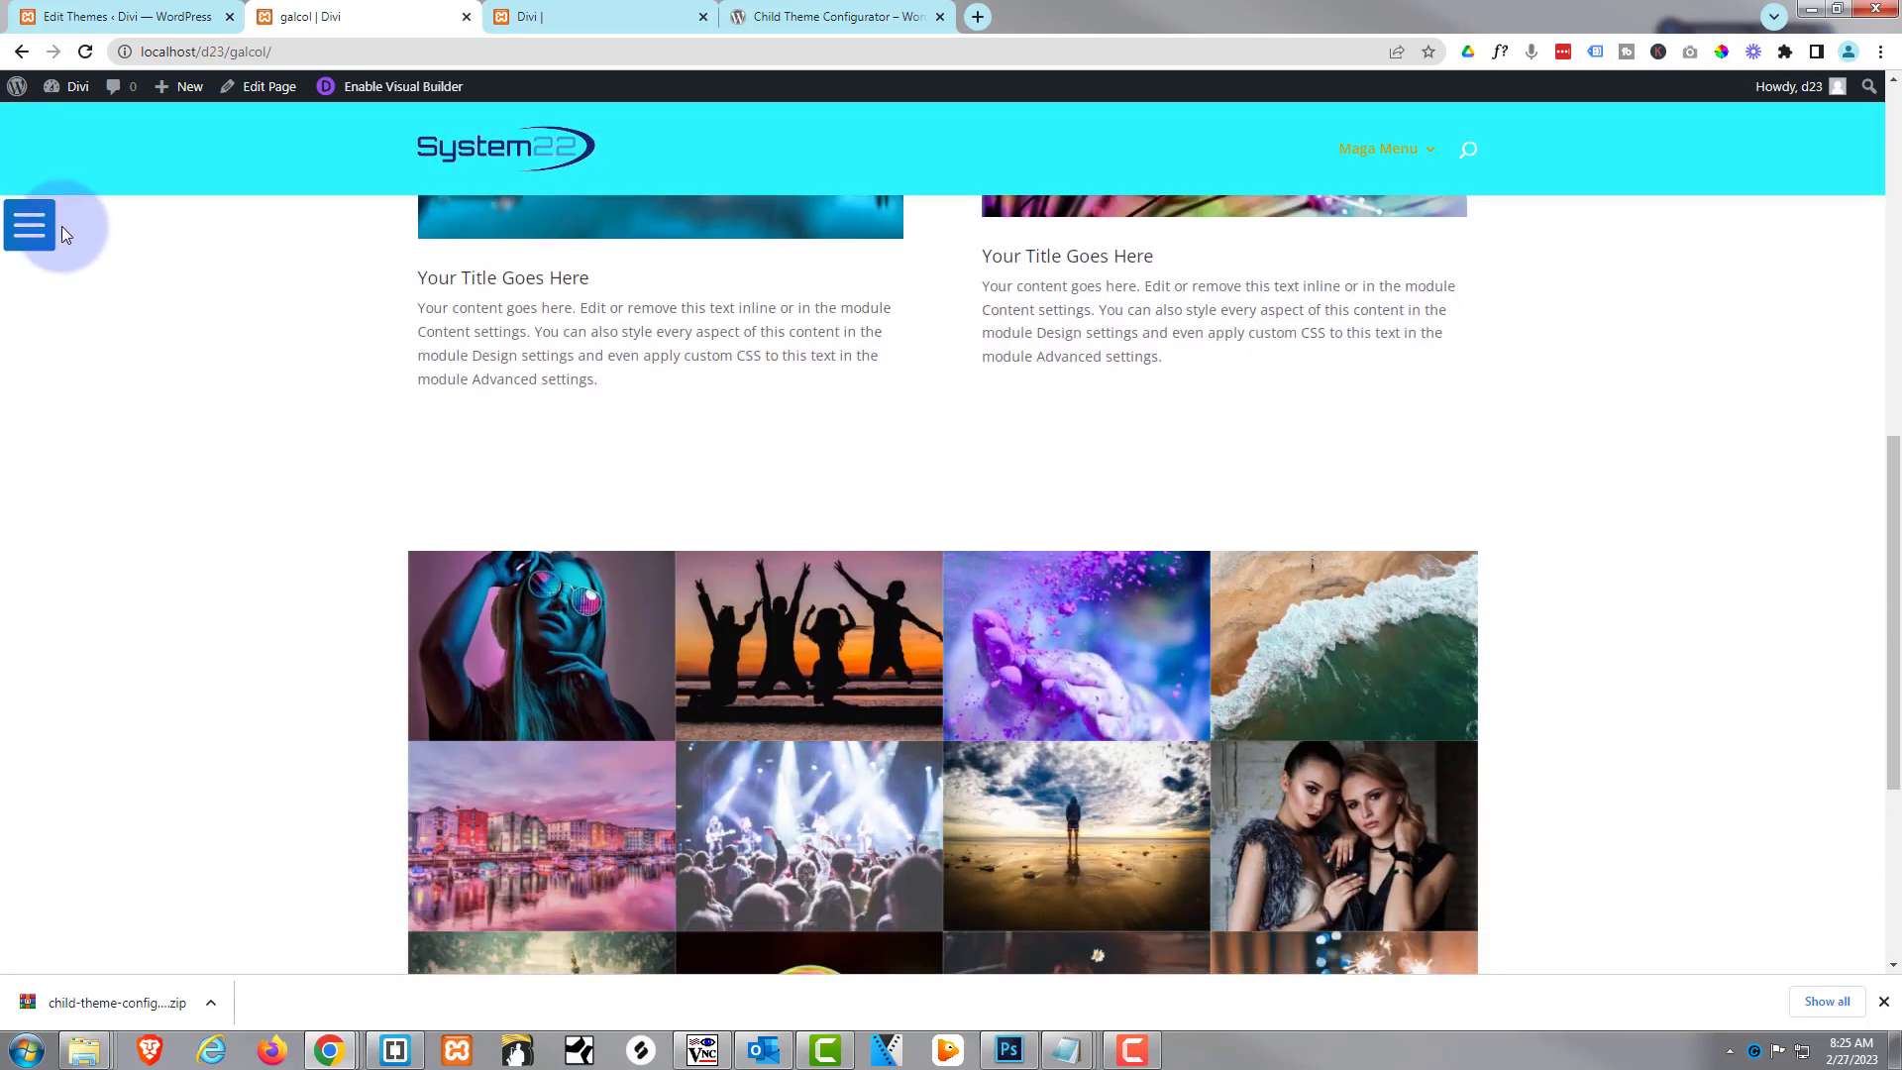
Open the hamburger slide-in side menu, then close it again.
left_click(59, 228)
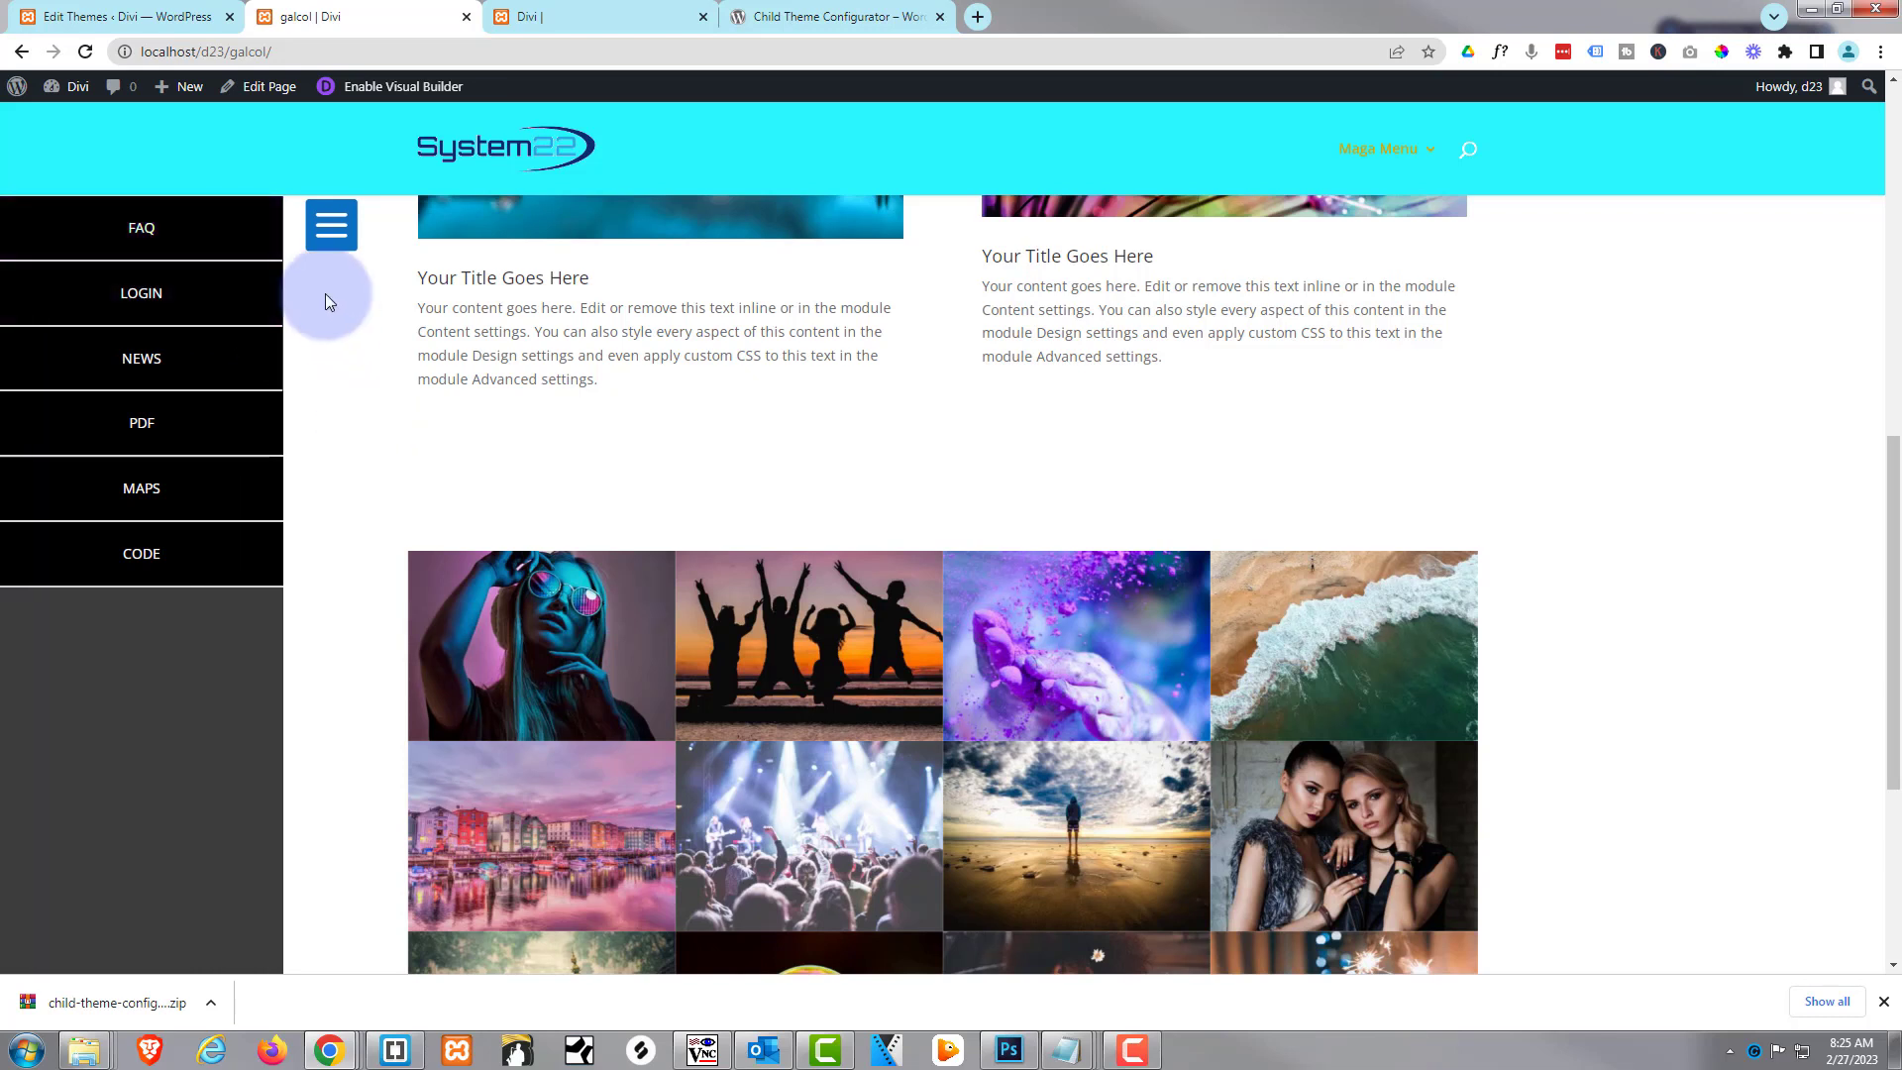
left_click(331, 225)
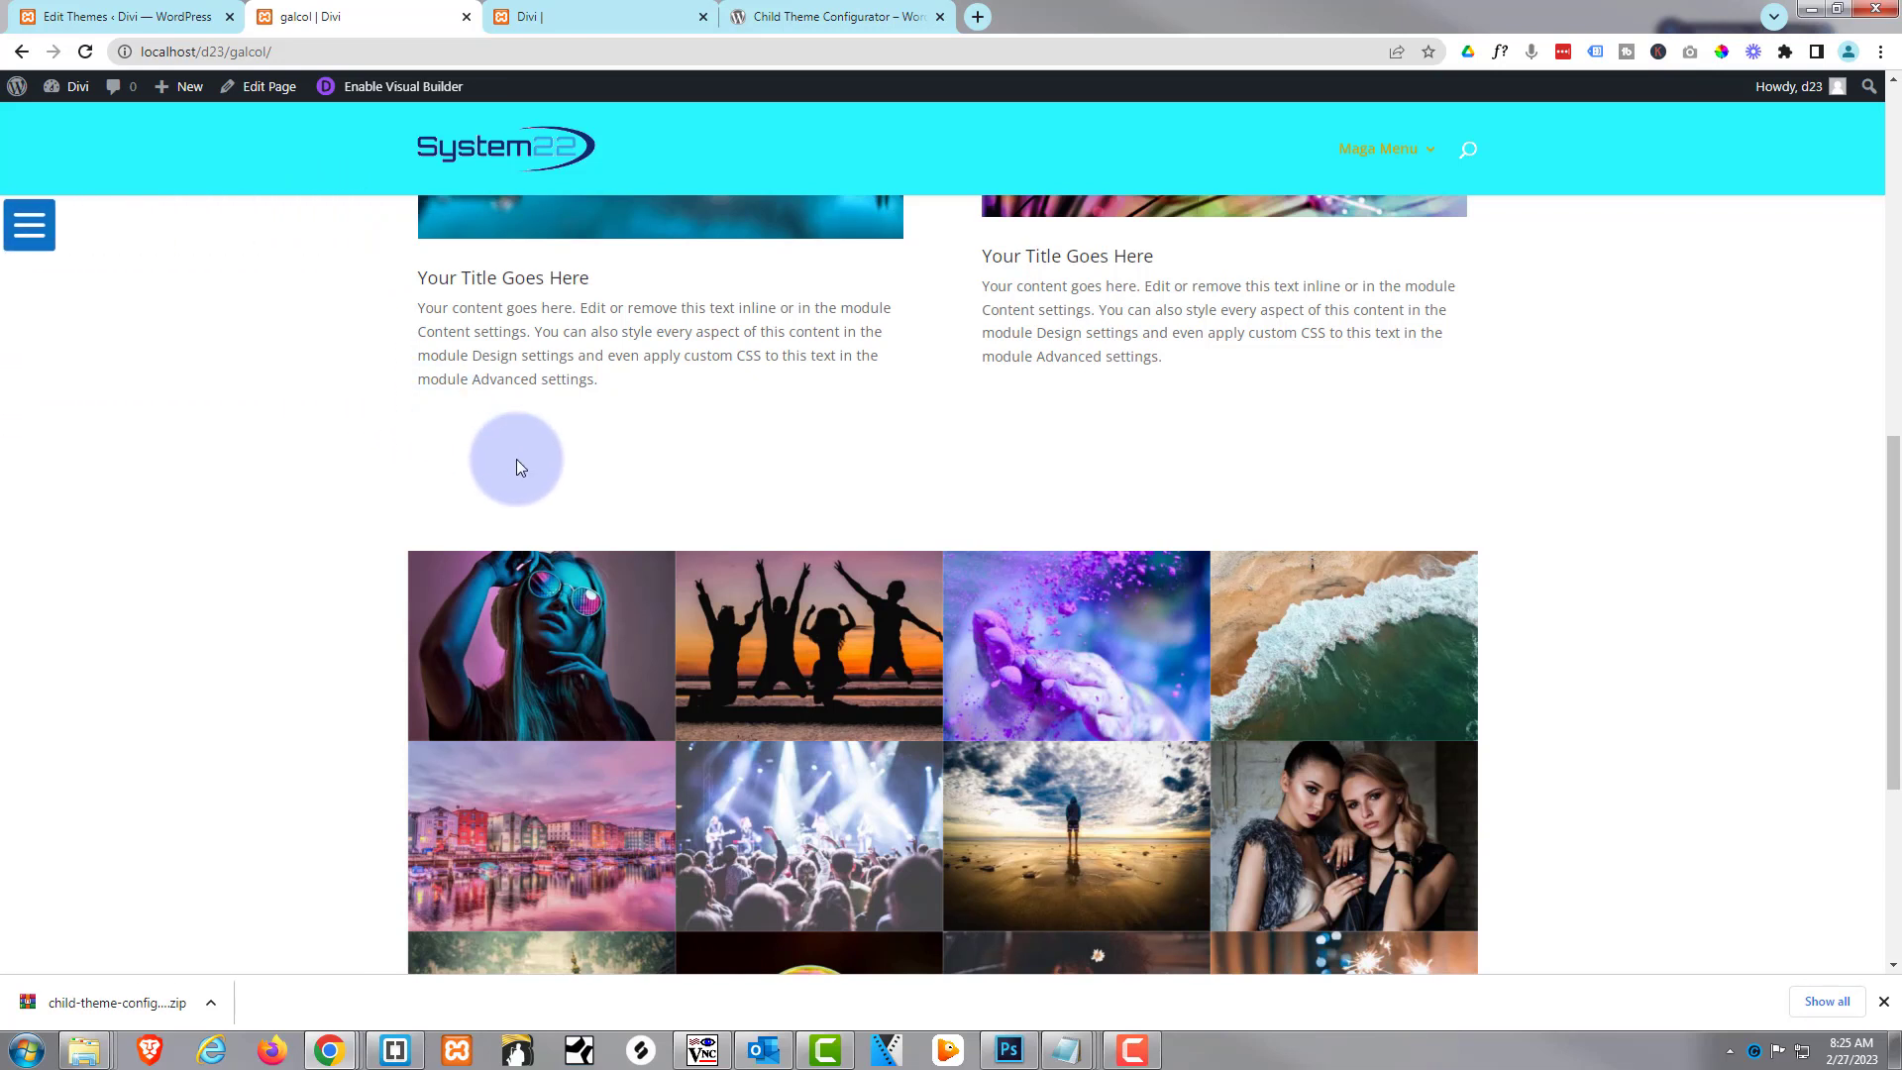
scroll(515, 460, "up", 8)
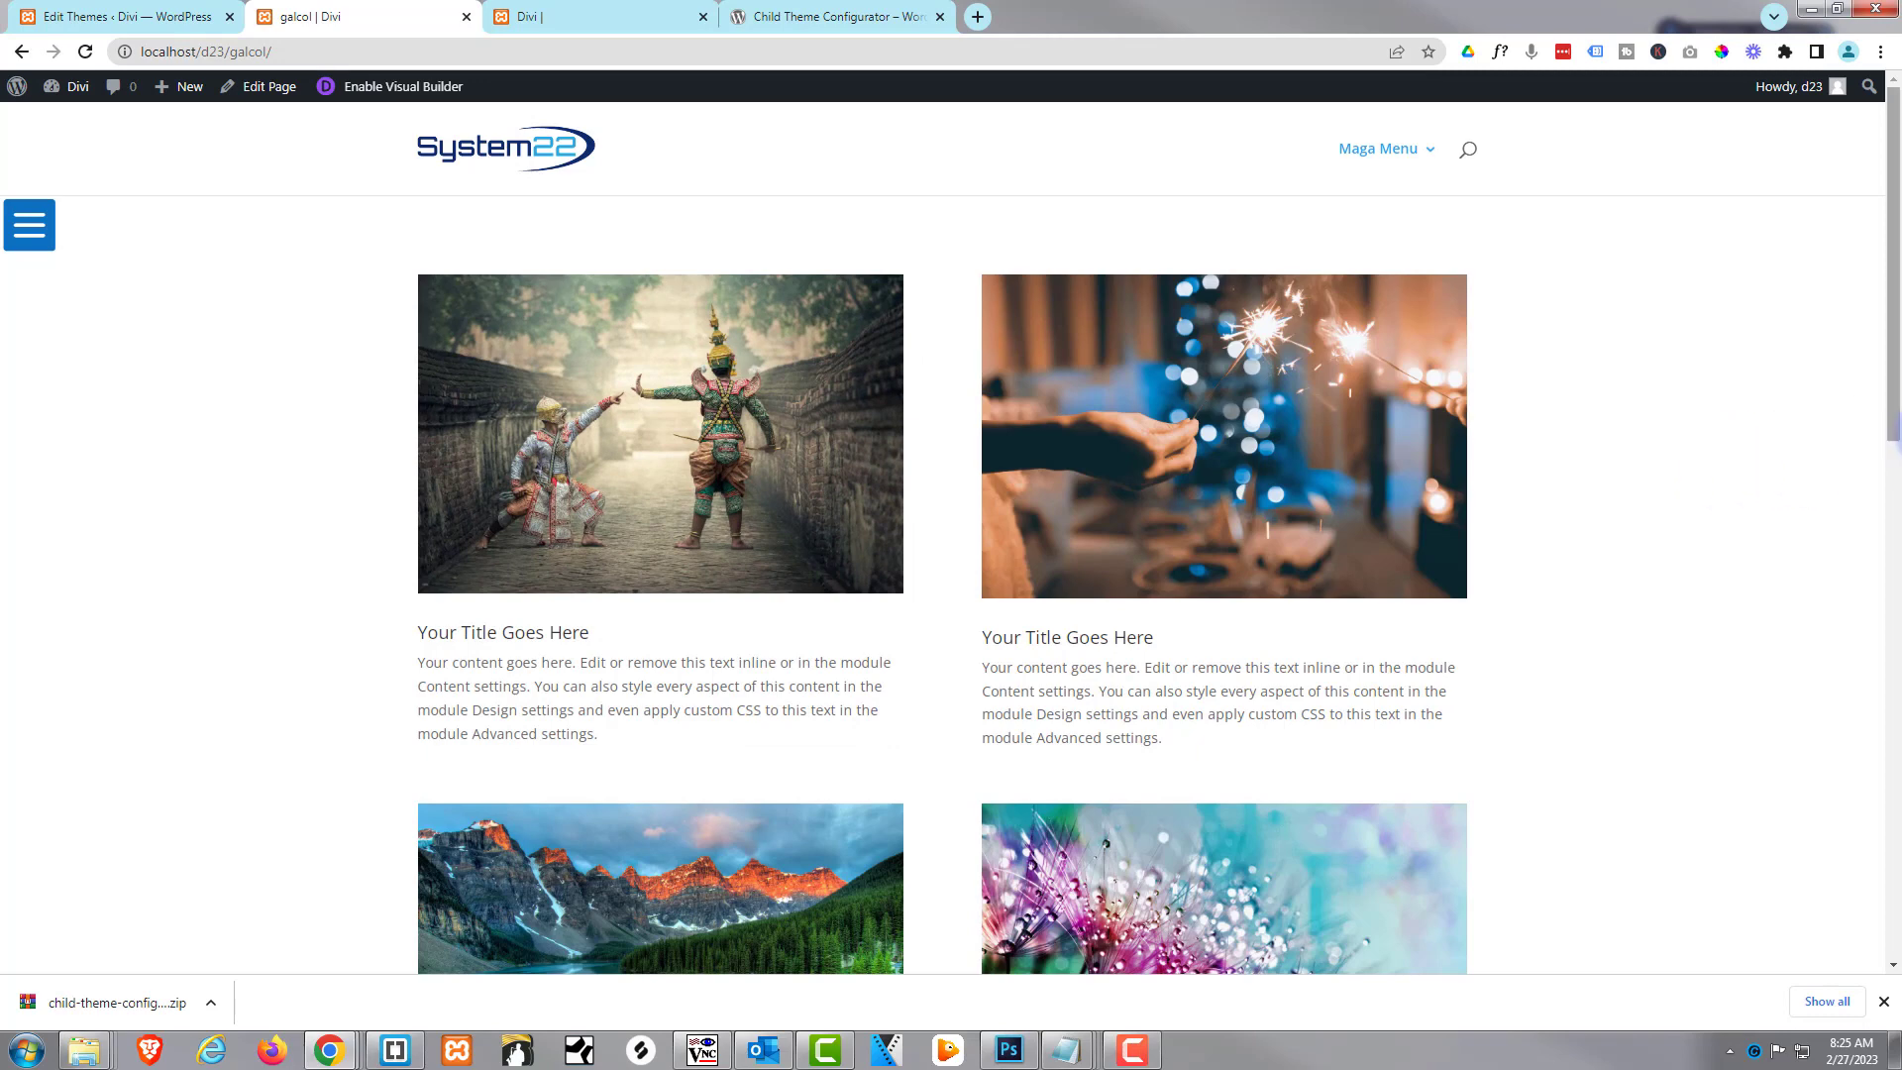
View the Child Theme Configurator plugin tab, then return to the localhost System22 homepage tab.
left_click(825, 17)
left_click(824, 17)
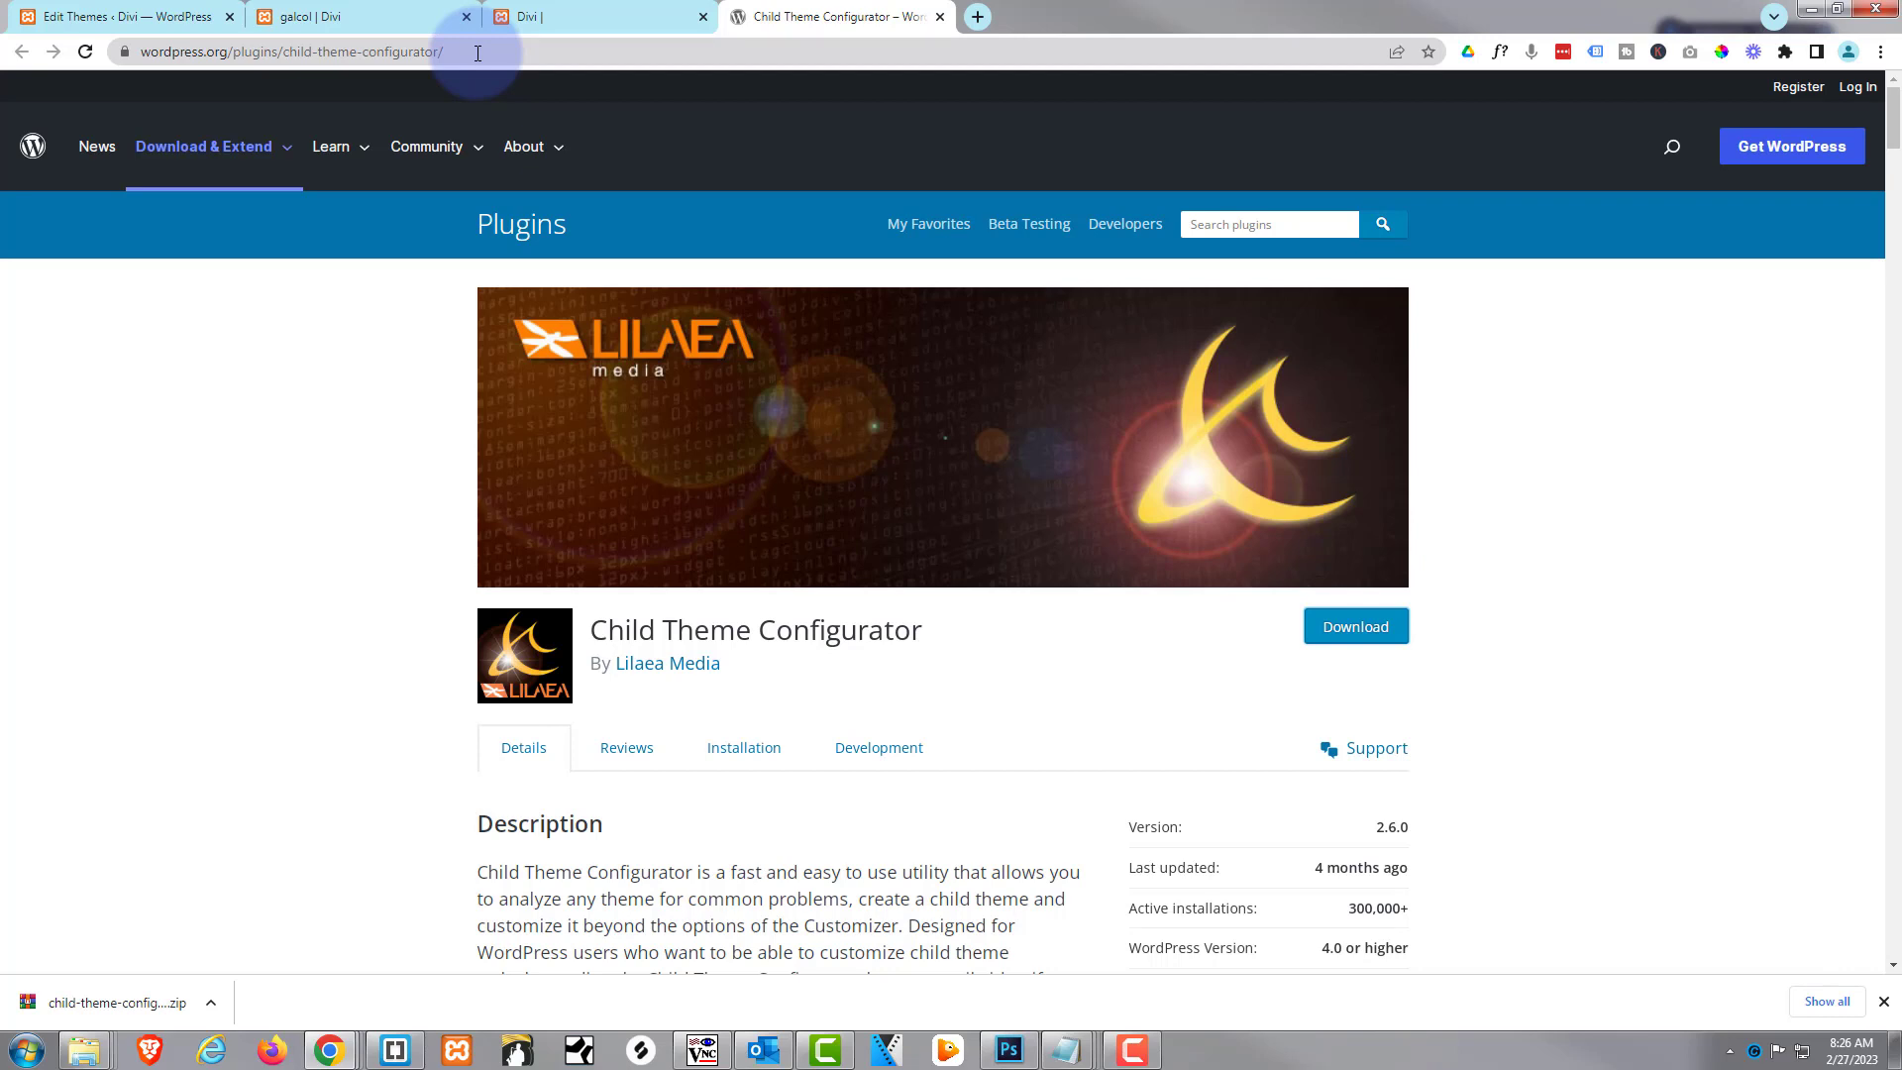
left_click(584, 12)
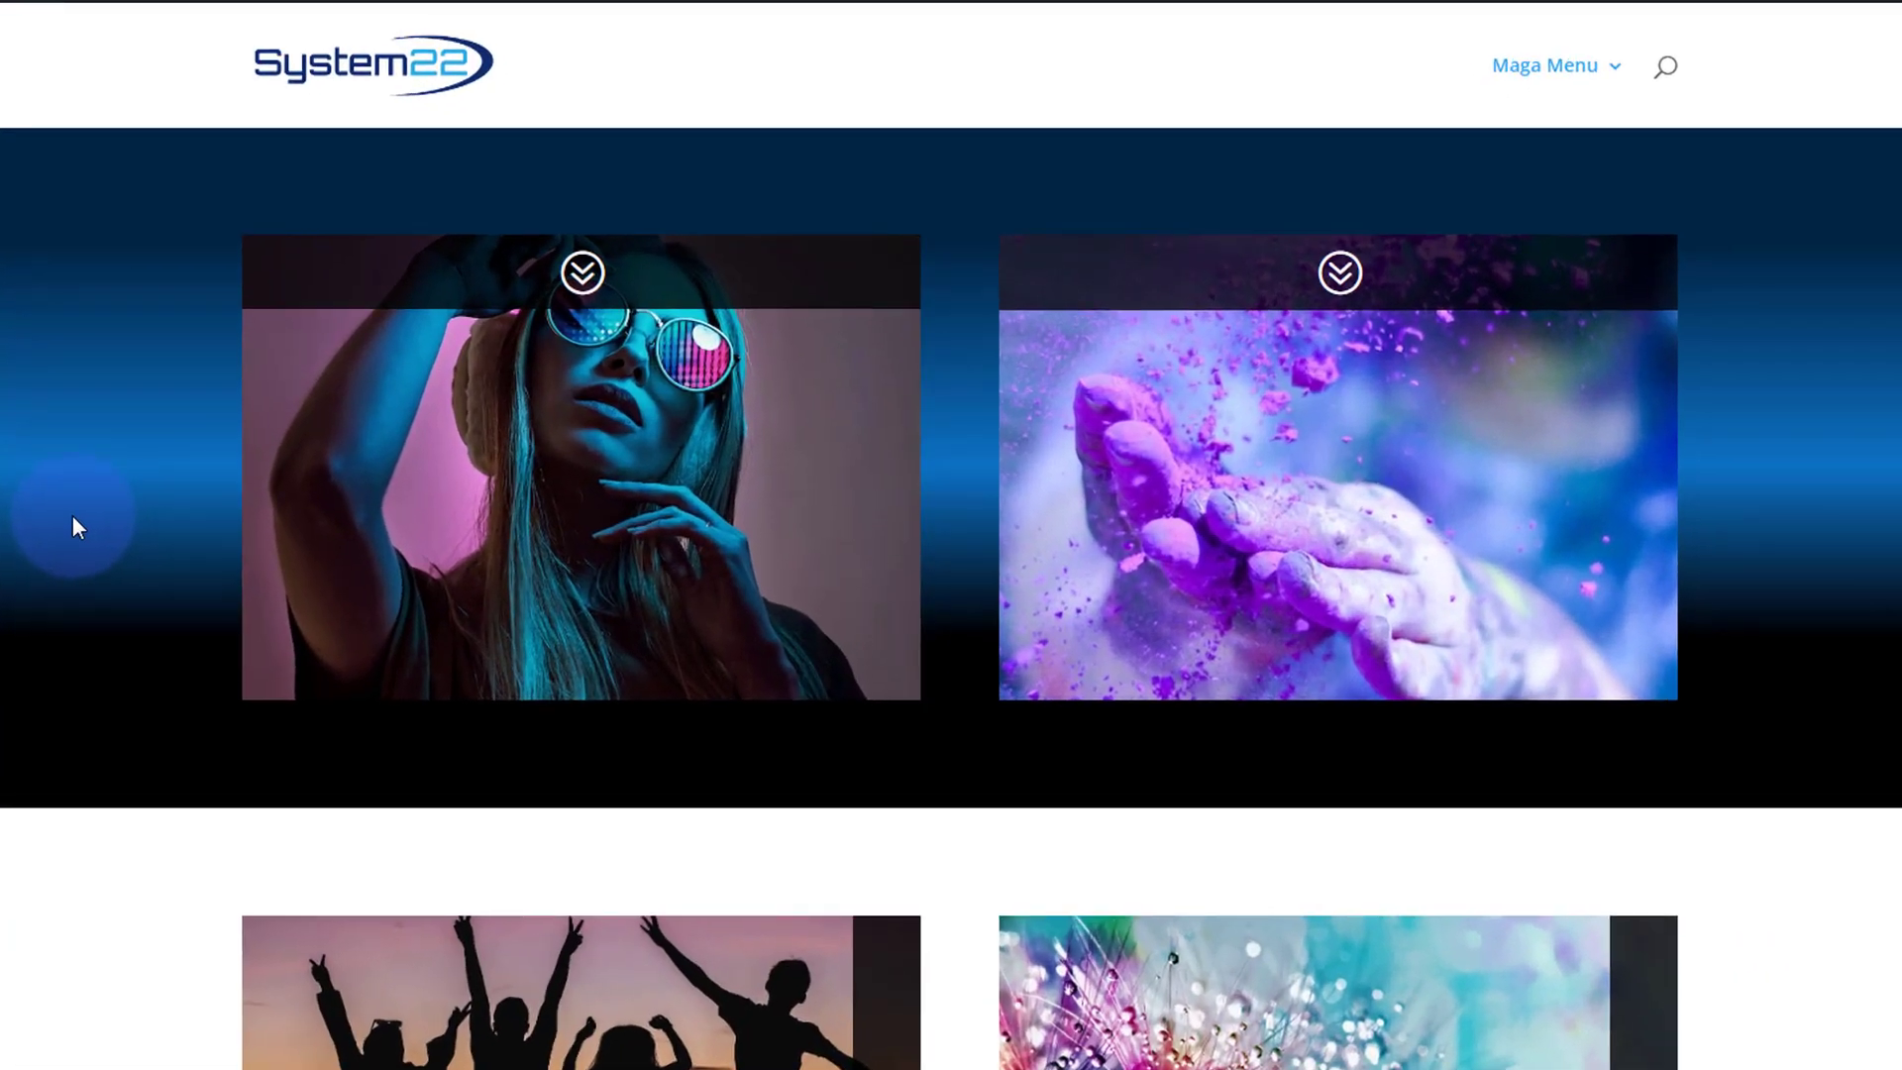
scroll(74, 516, "down", 8)
scroll(73, 515, "down", 13)
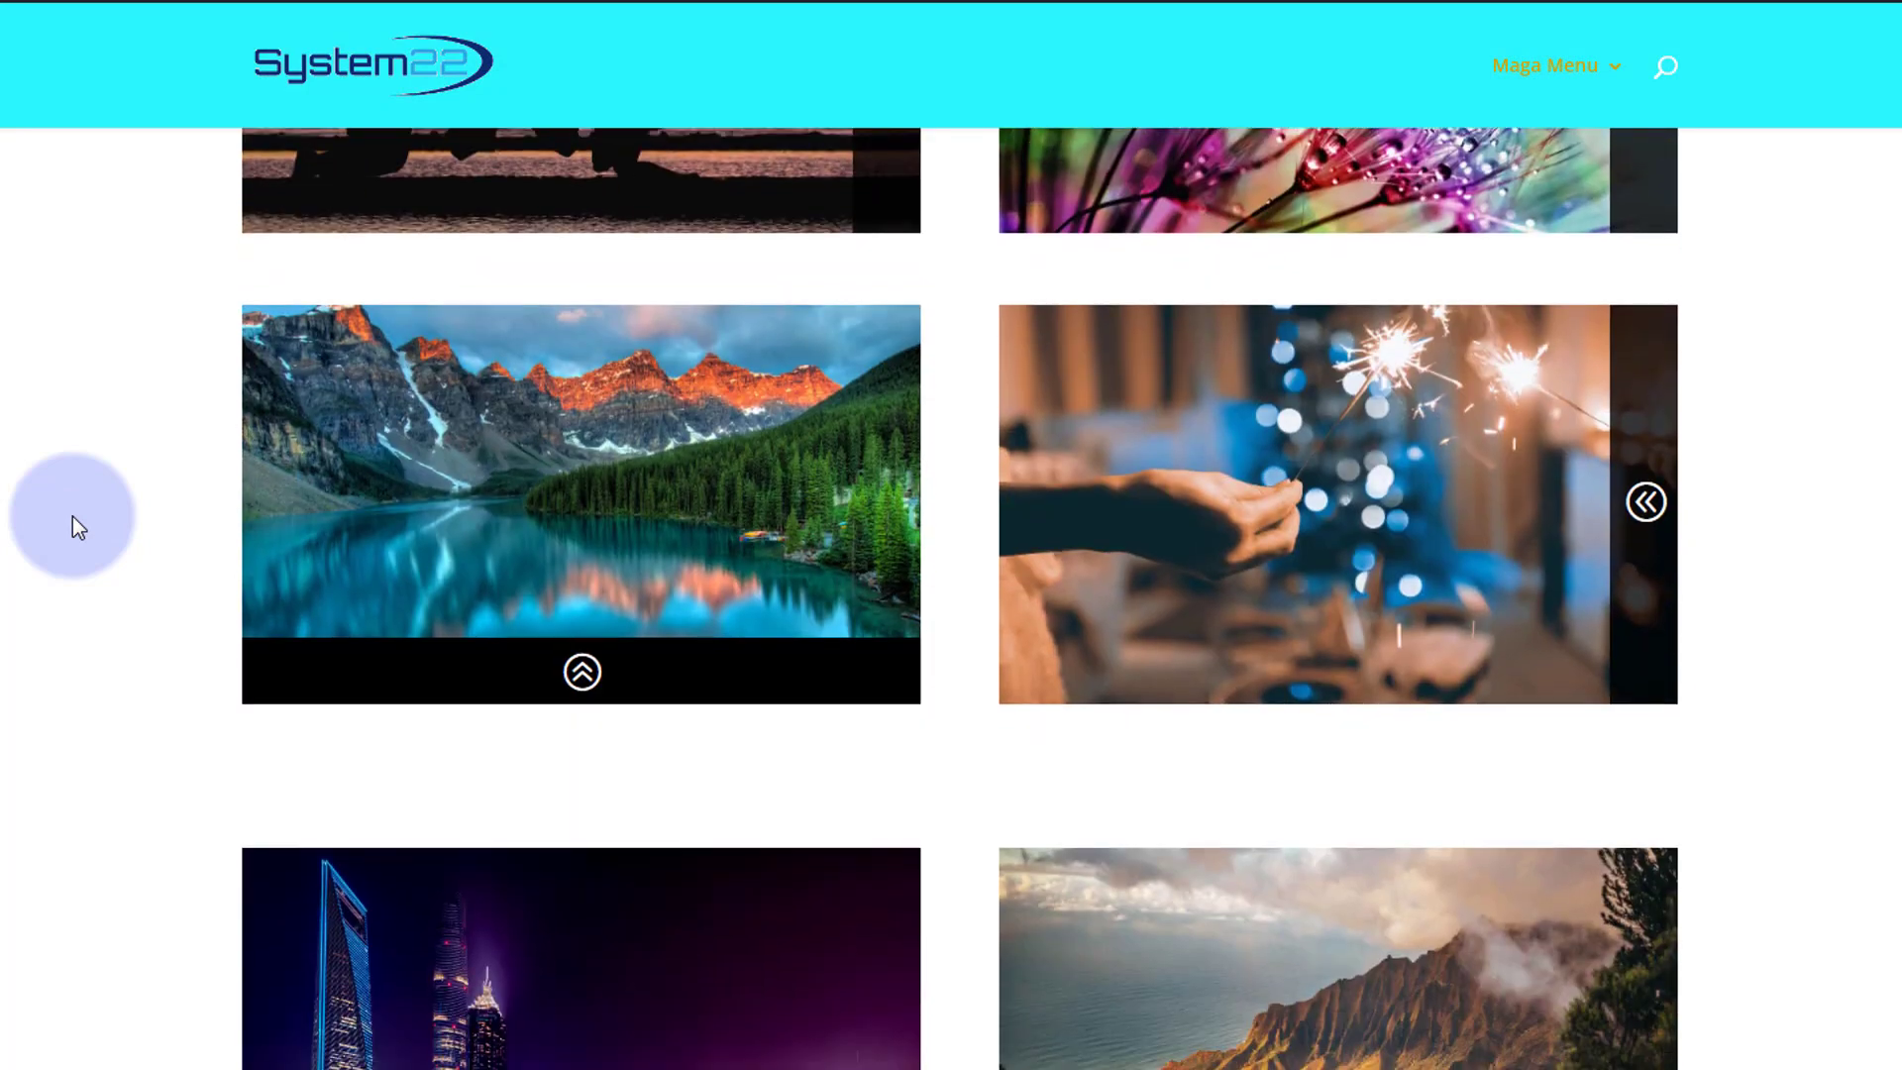
scroll(75, 525, "down", 10)
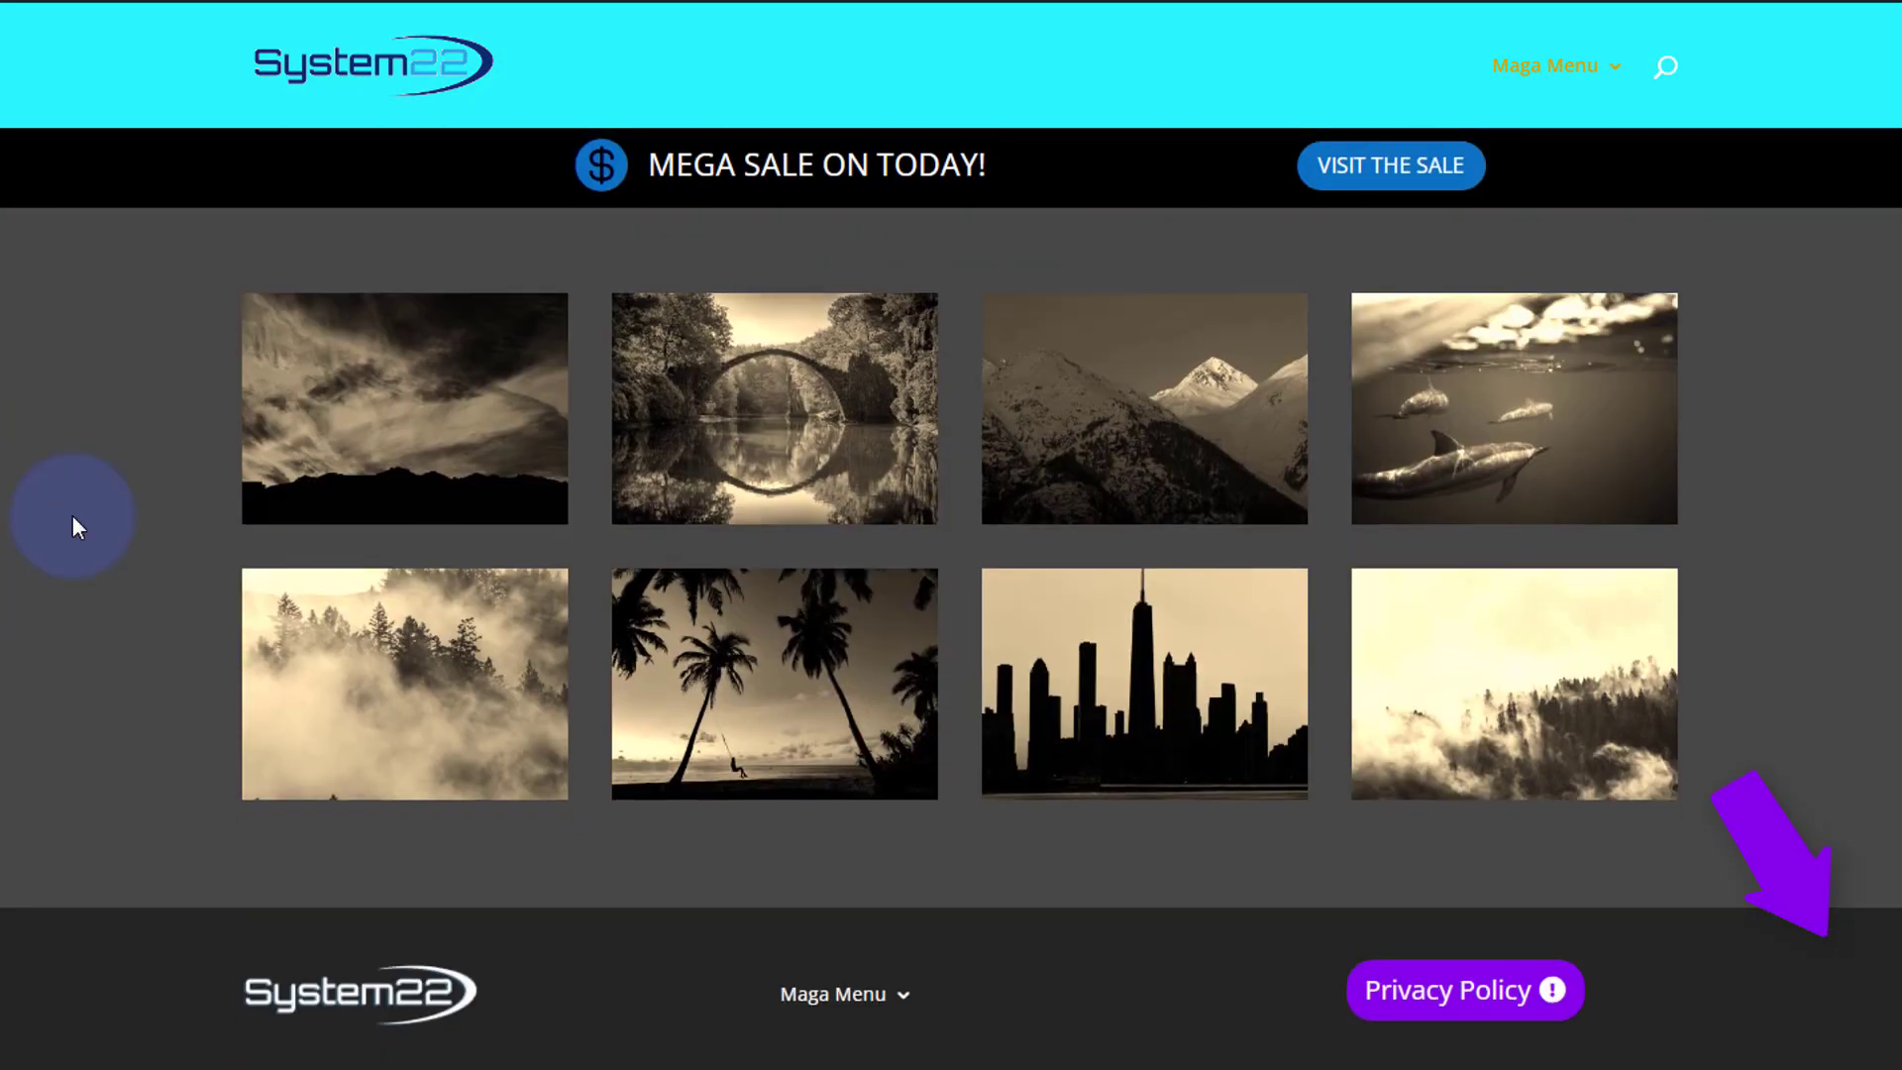
scroll(78, 527, "up", 8)
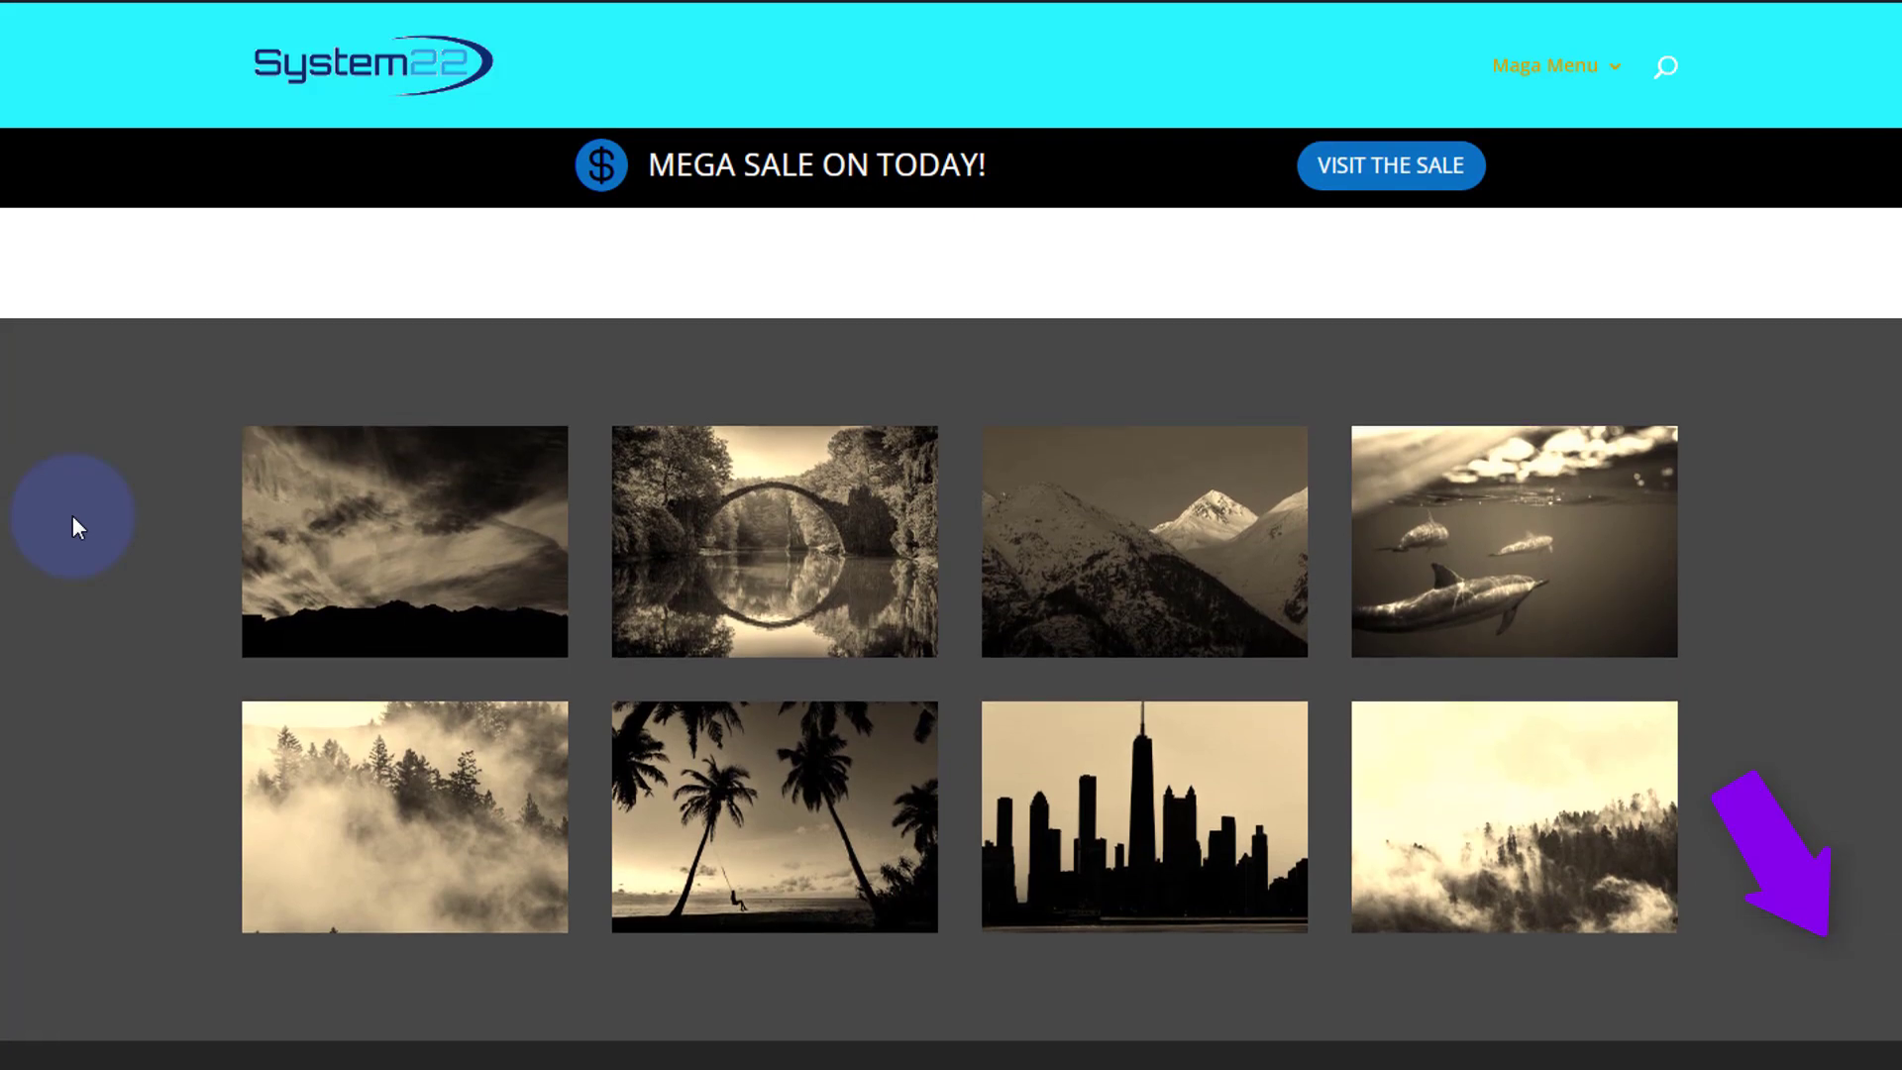
scroll(73, 516, "up", 15)
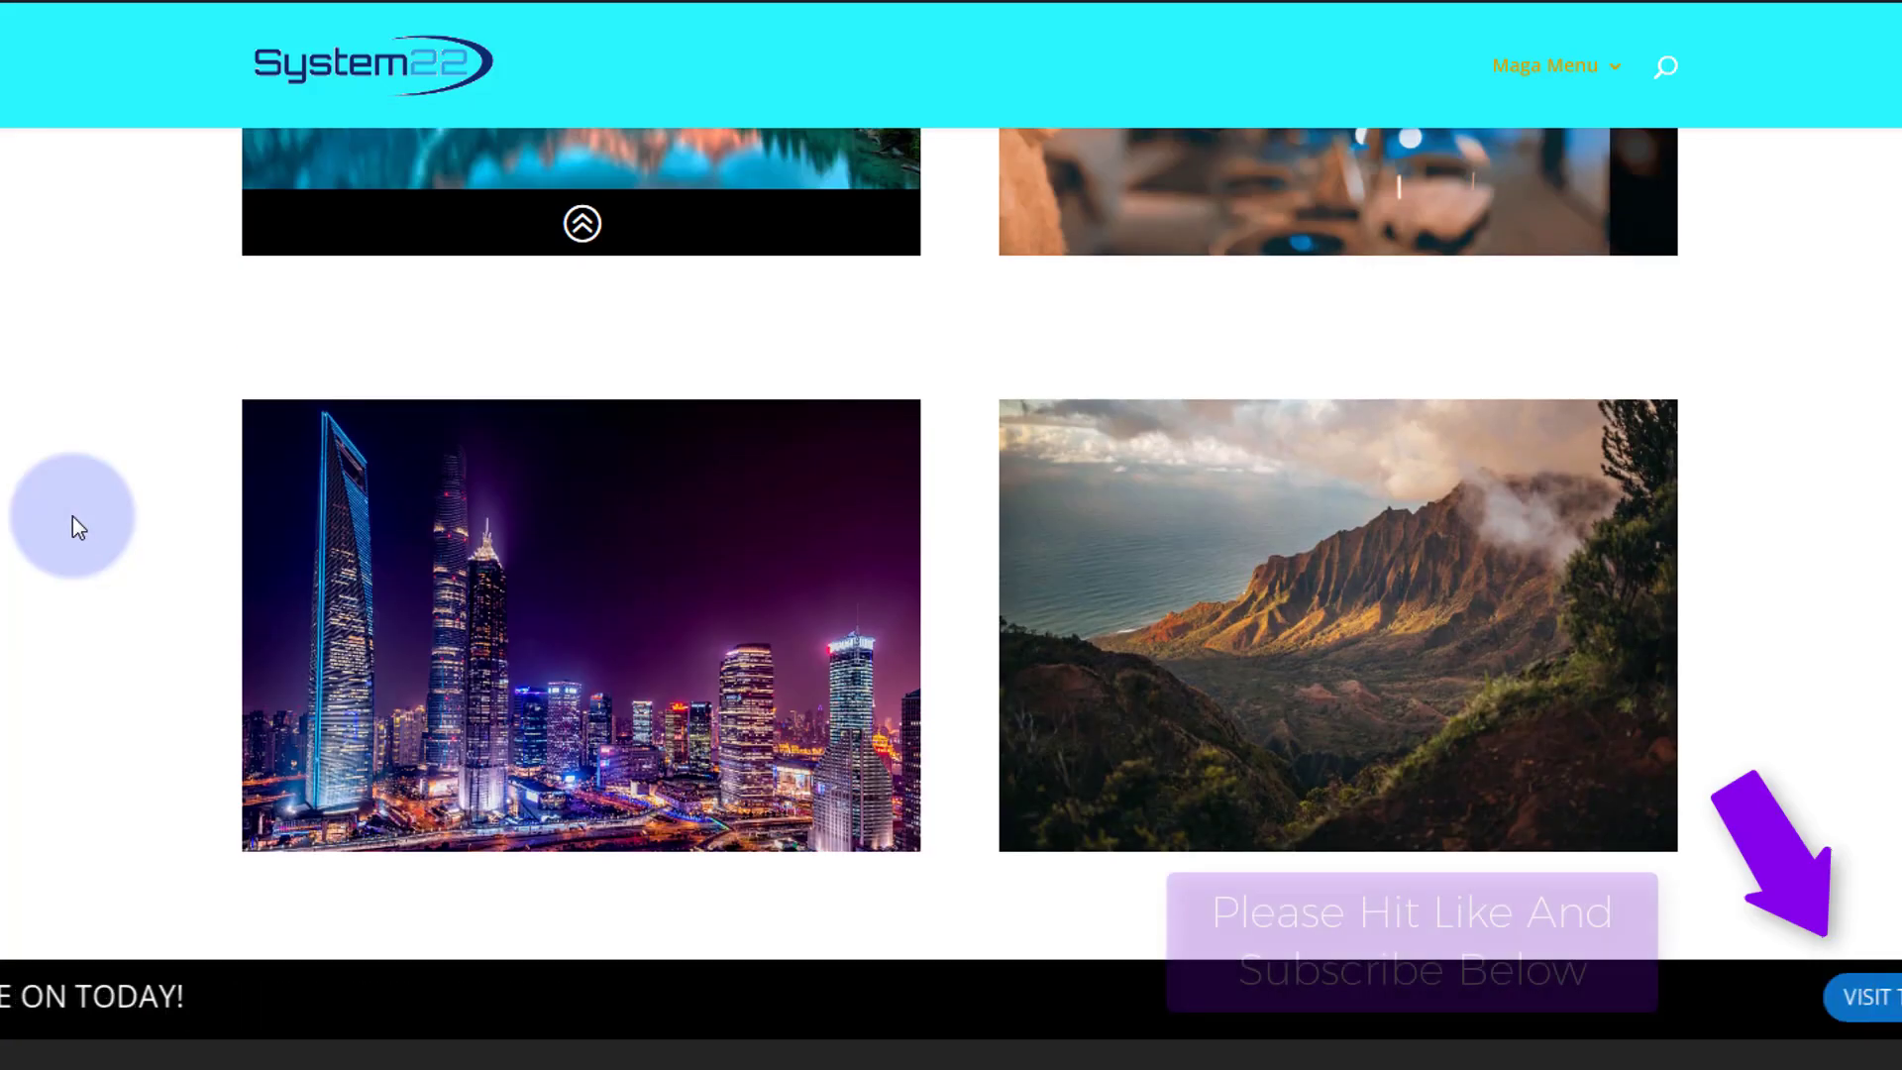
scroll(74, 515, "up", 7)
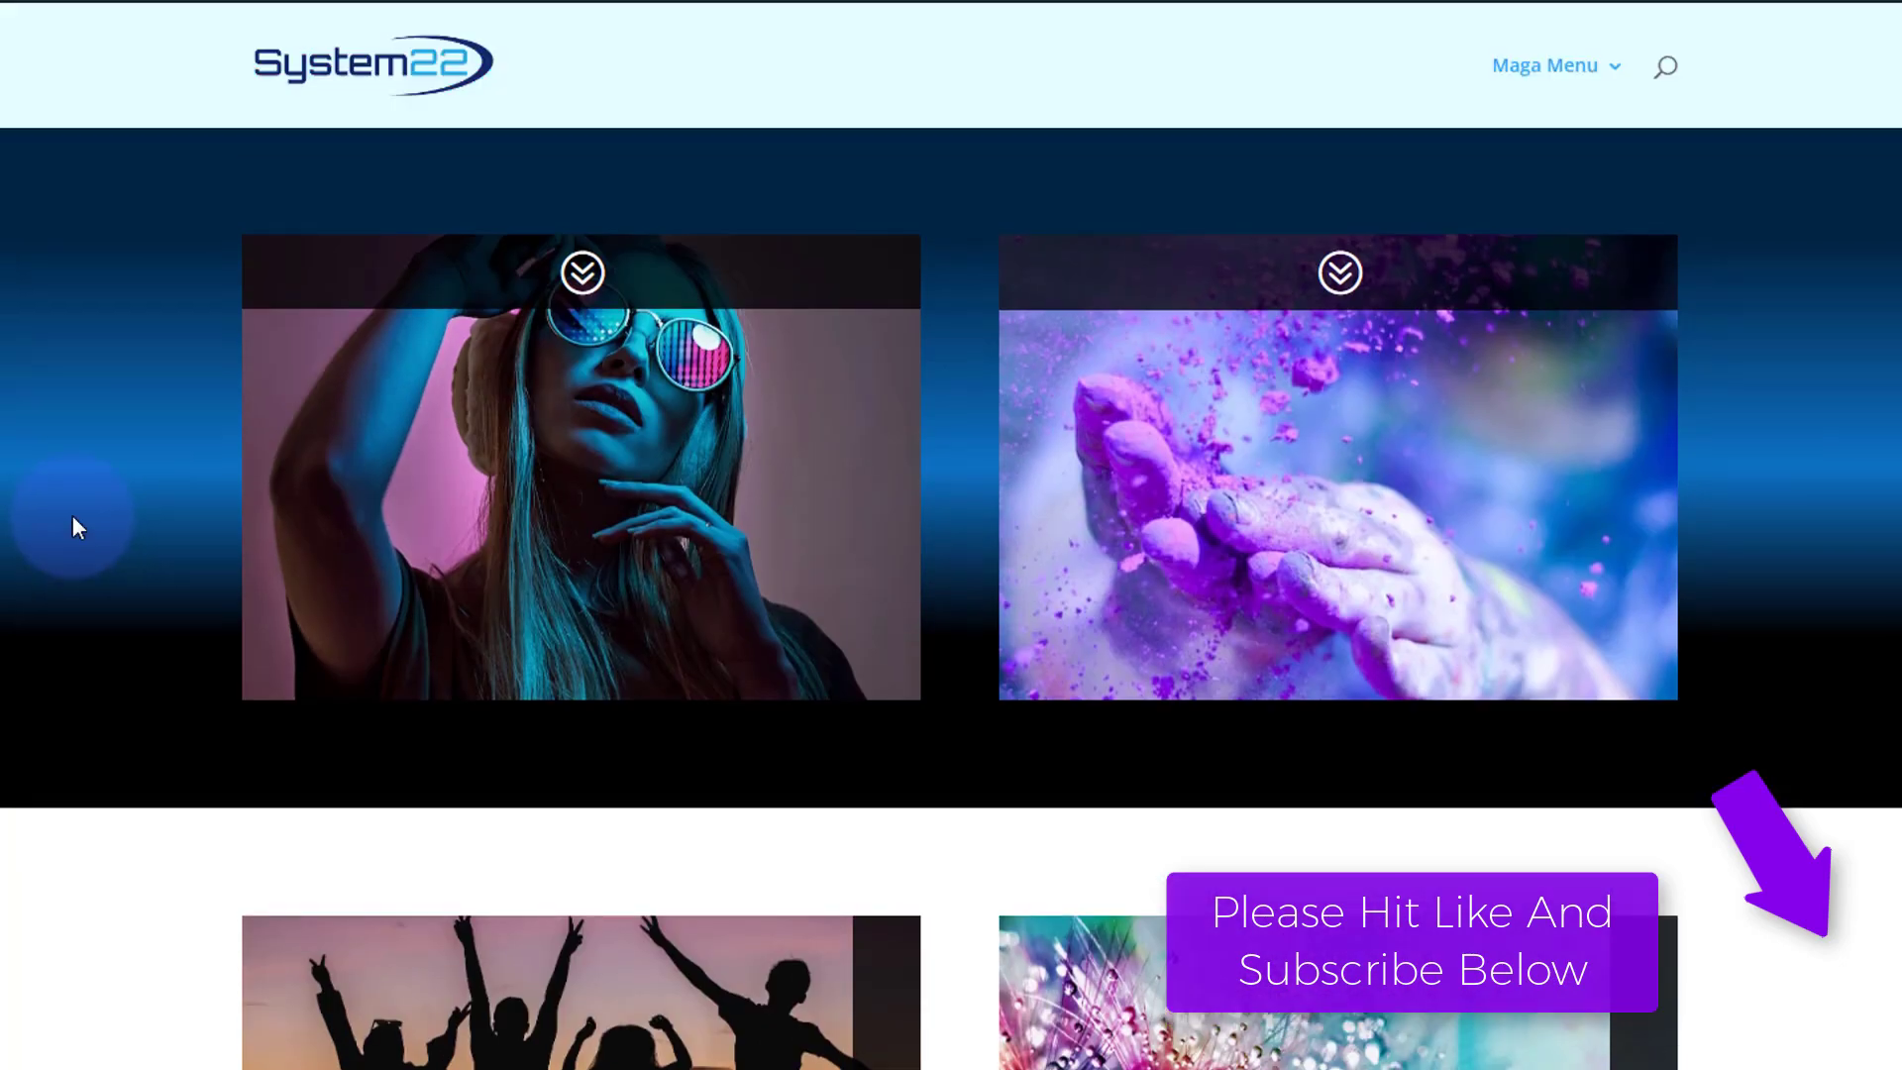